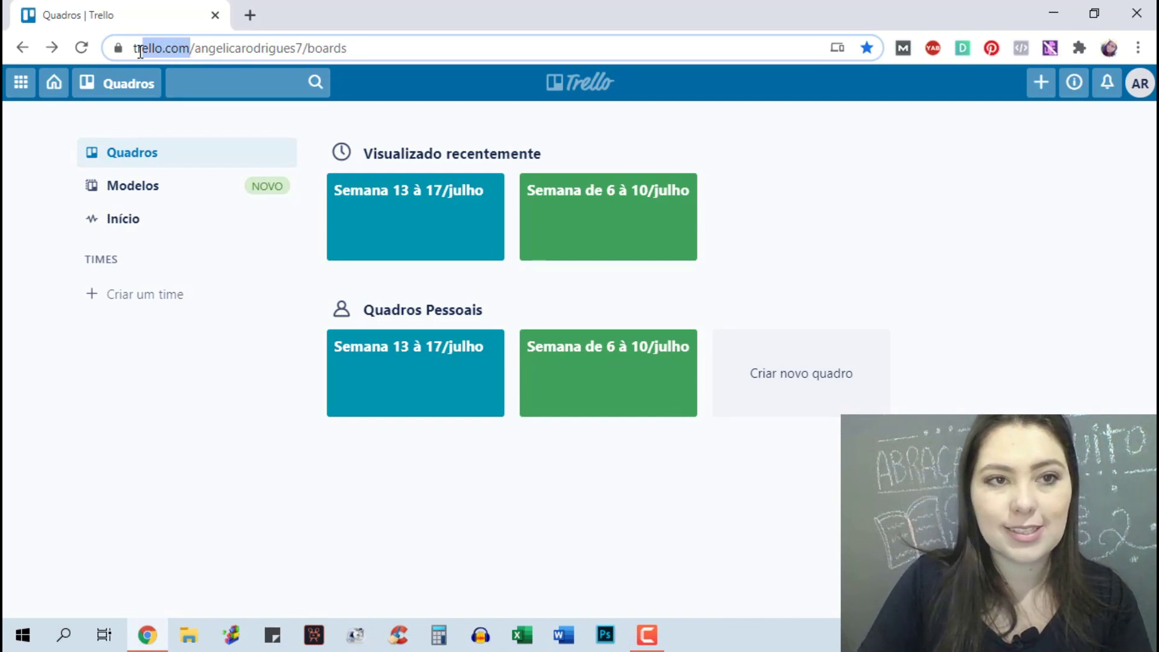
- Create a new private board titled "Semana de 20 à 24 de julho", checking the week's dates in the system calendar
click(862, 238)
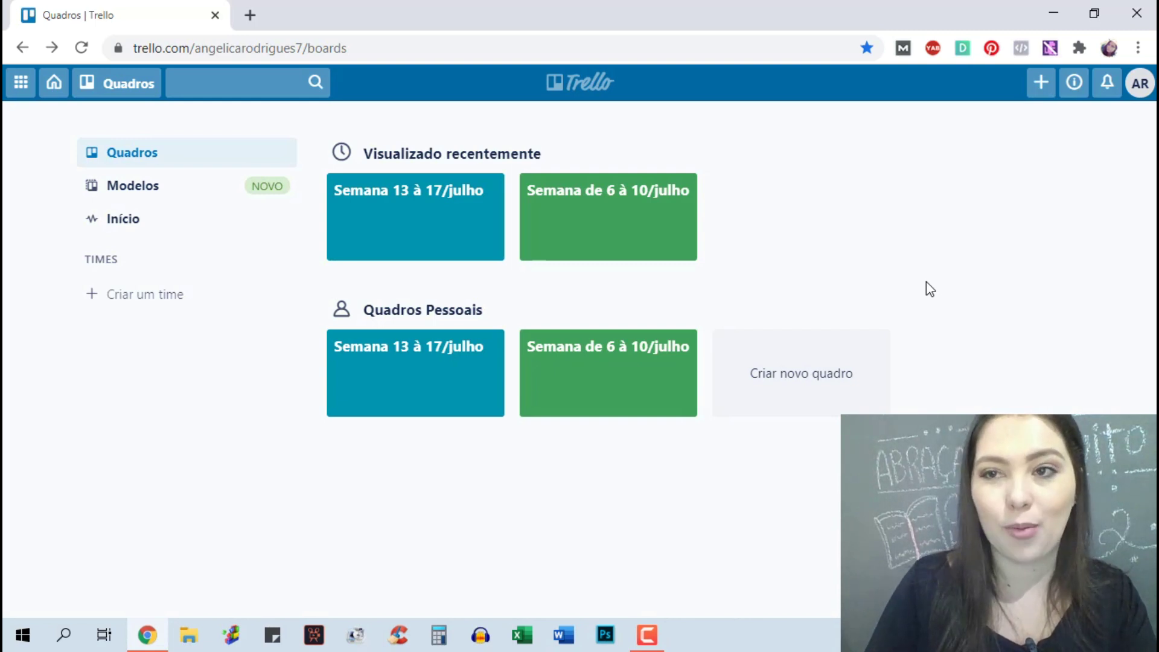
click(1042, 86)
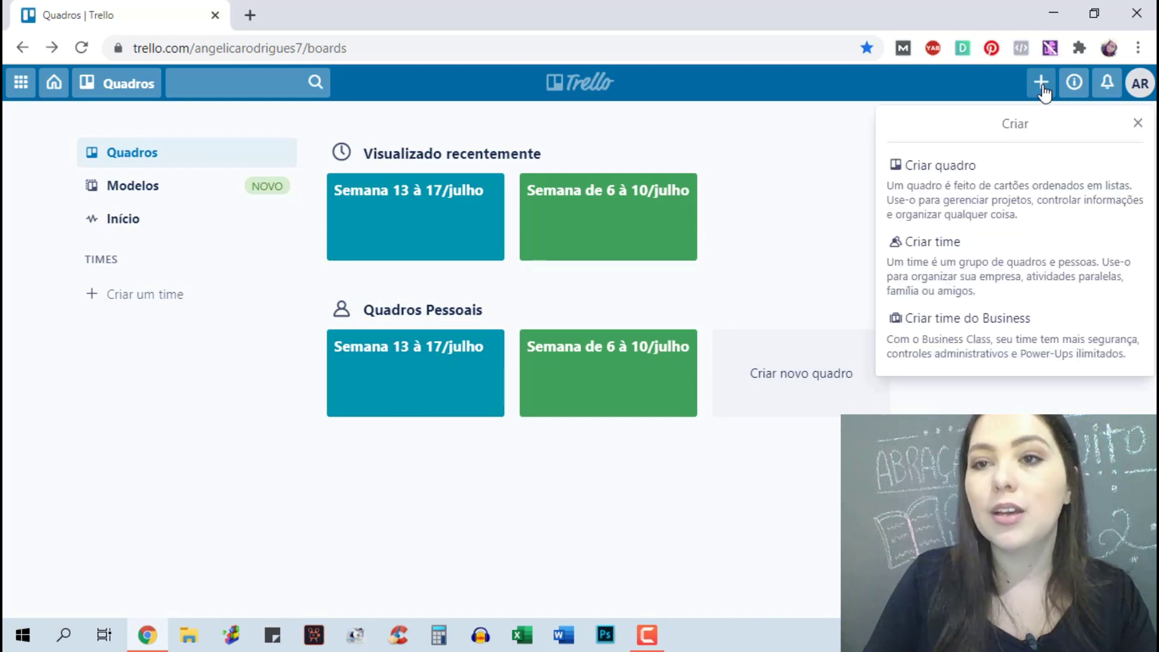
click(986, 183)
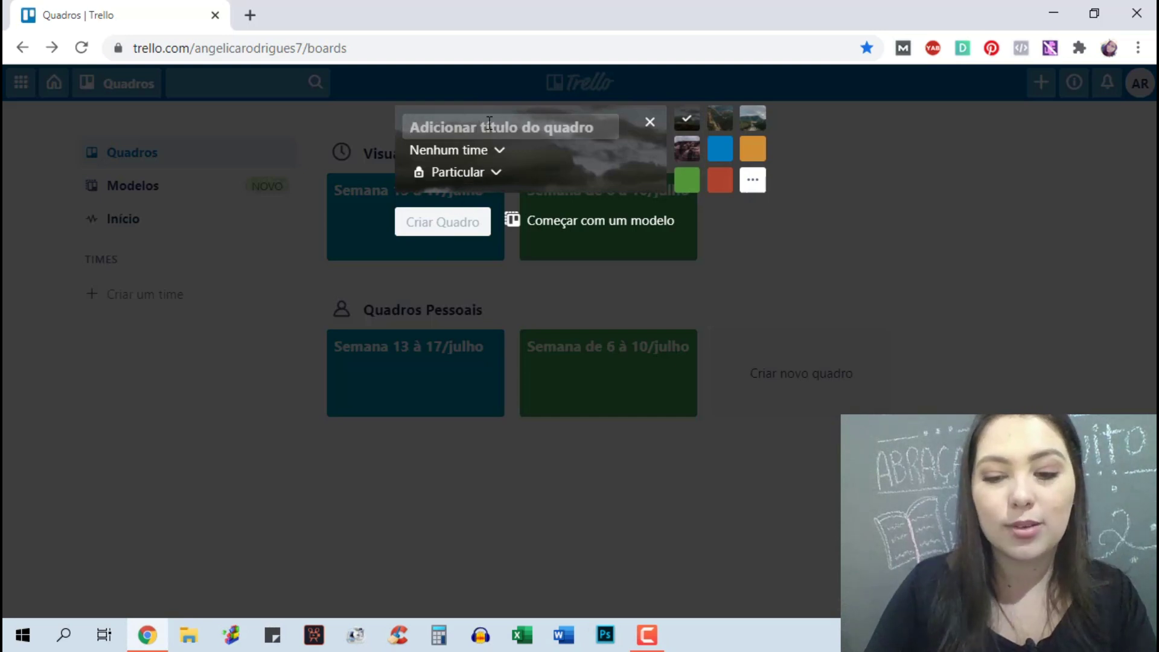
text(Semana de)
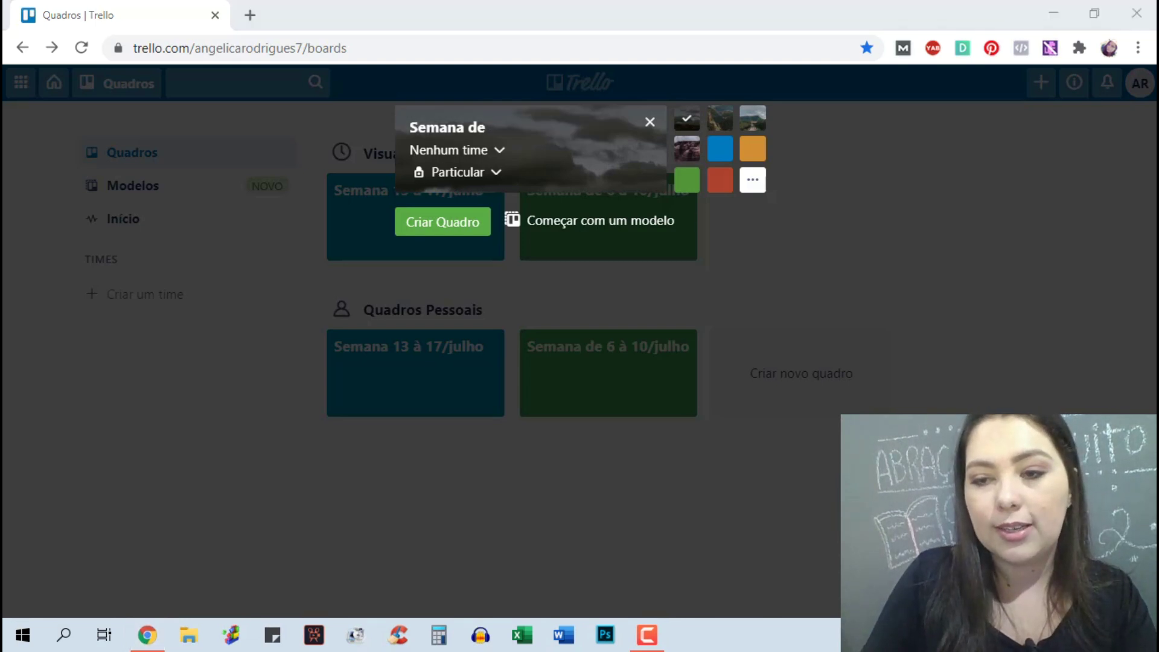
click(1123, 635)
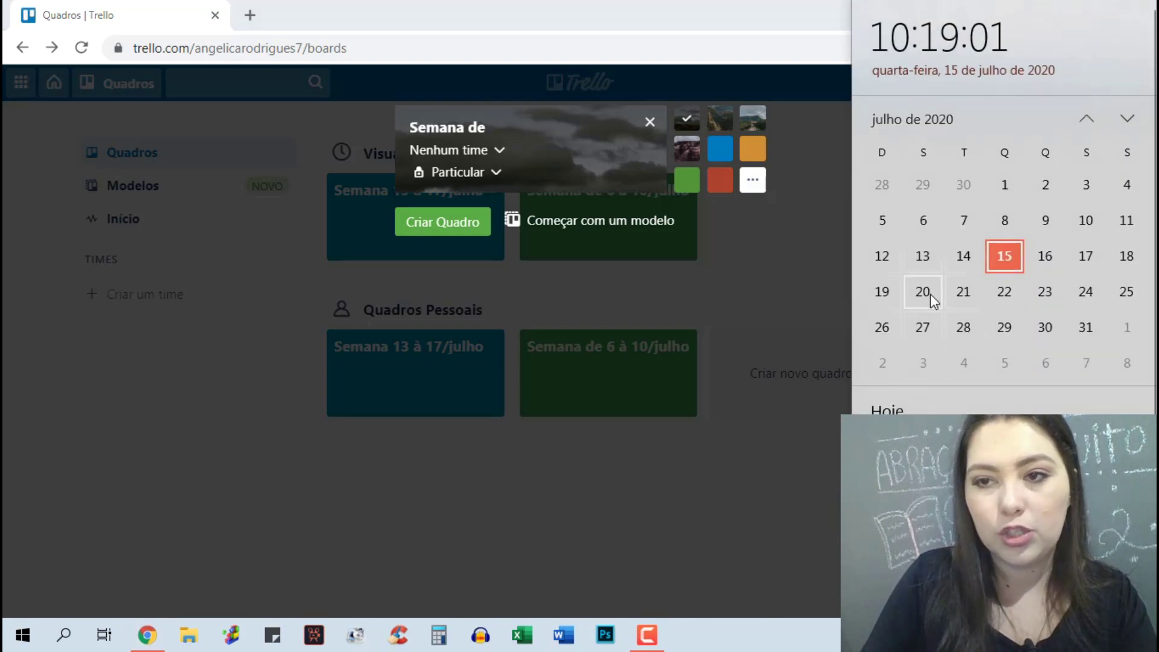
click(516, 131)
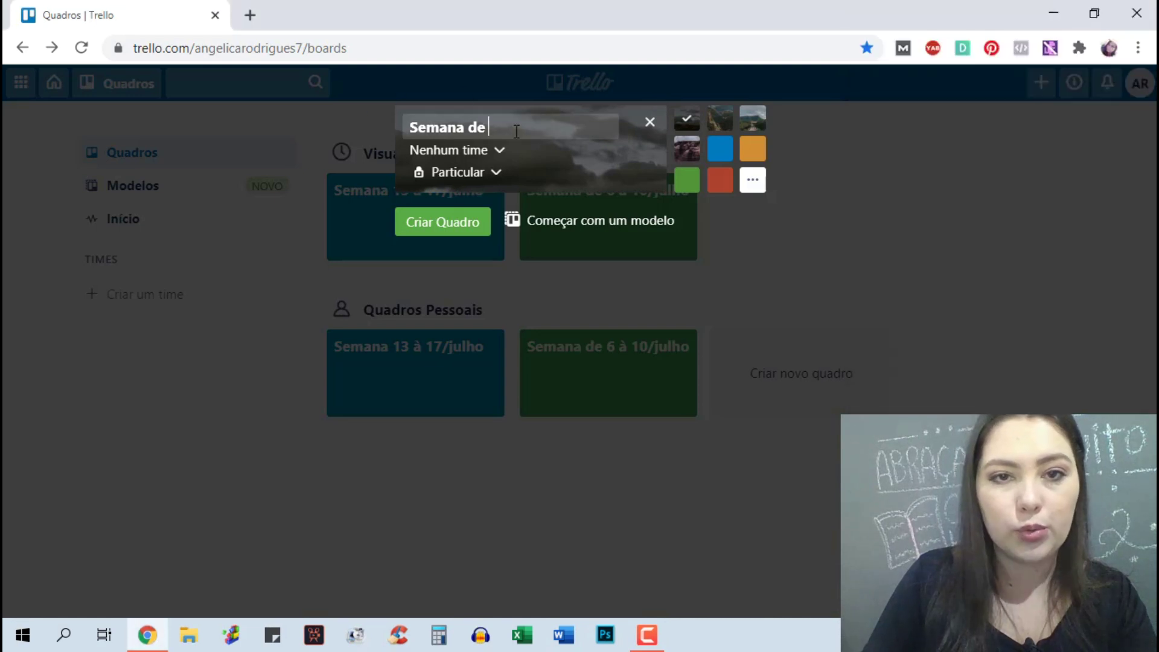
text(20 à)
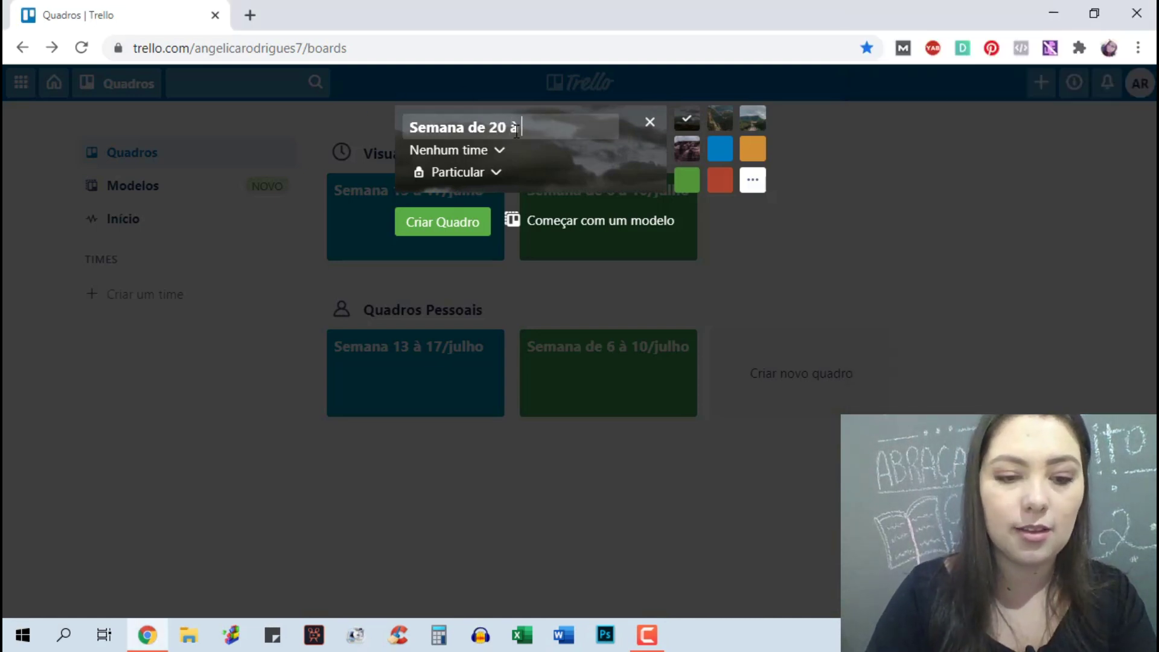
text( 24 de )
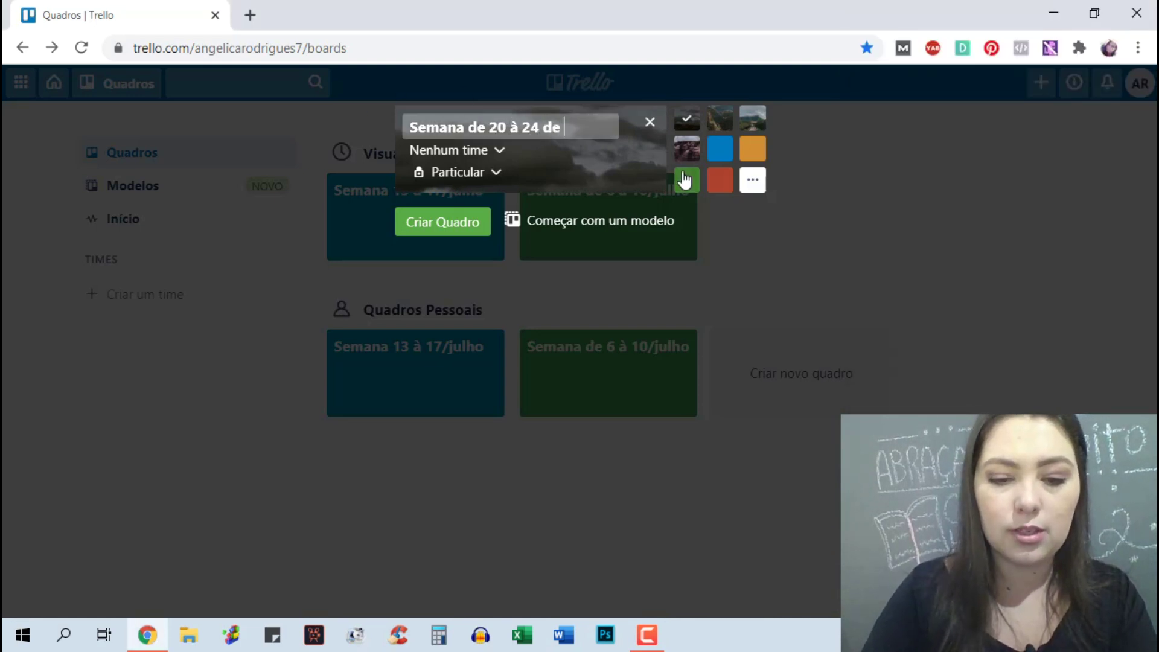
text(julho)
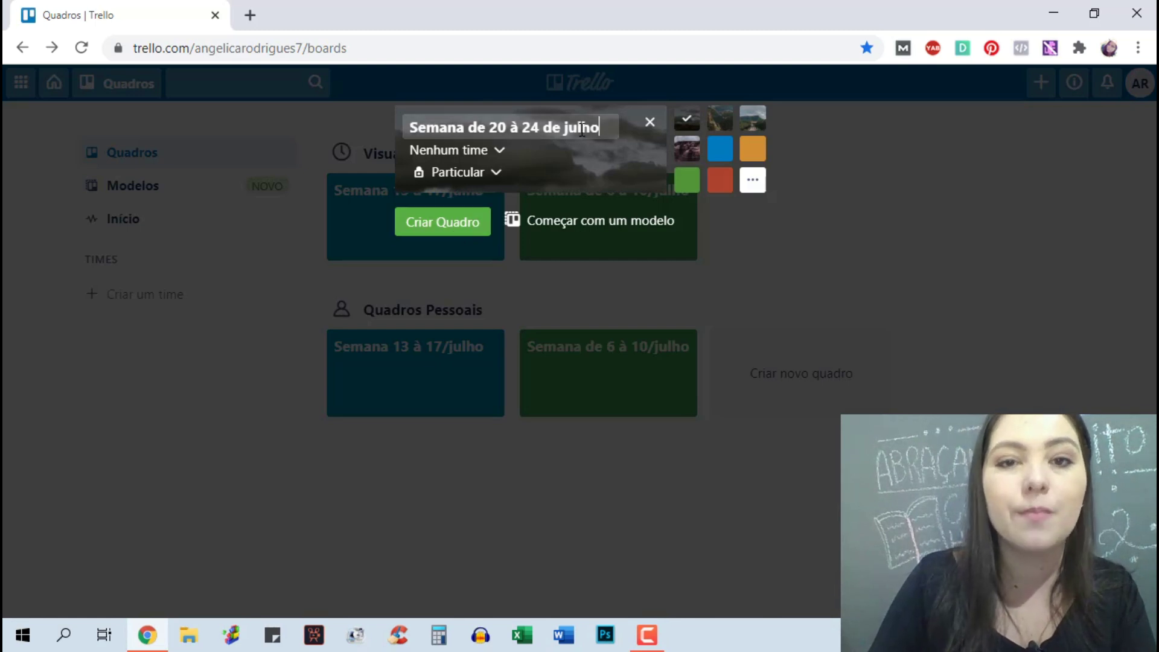
click(416, 223)
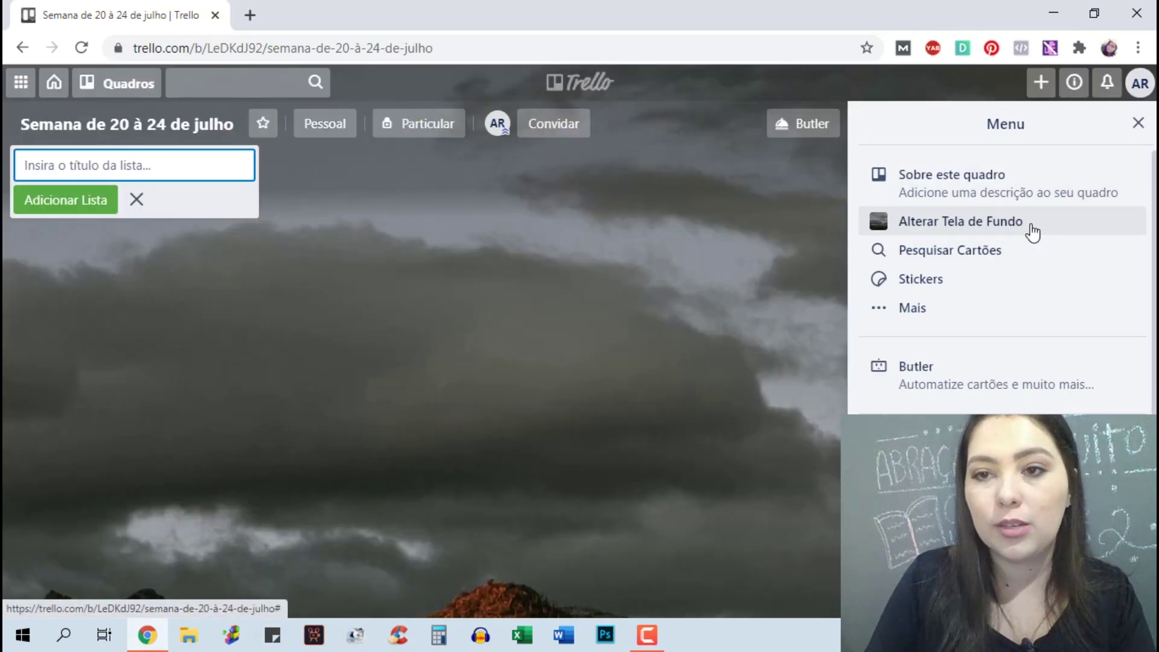
- Change the new board's background to the solid blue colour and close the board menu
click(1138, 123)
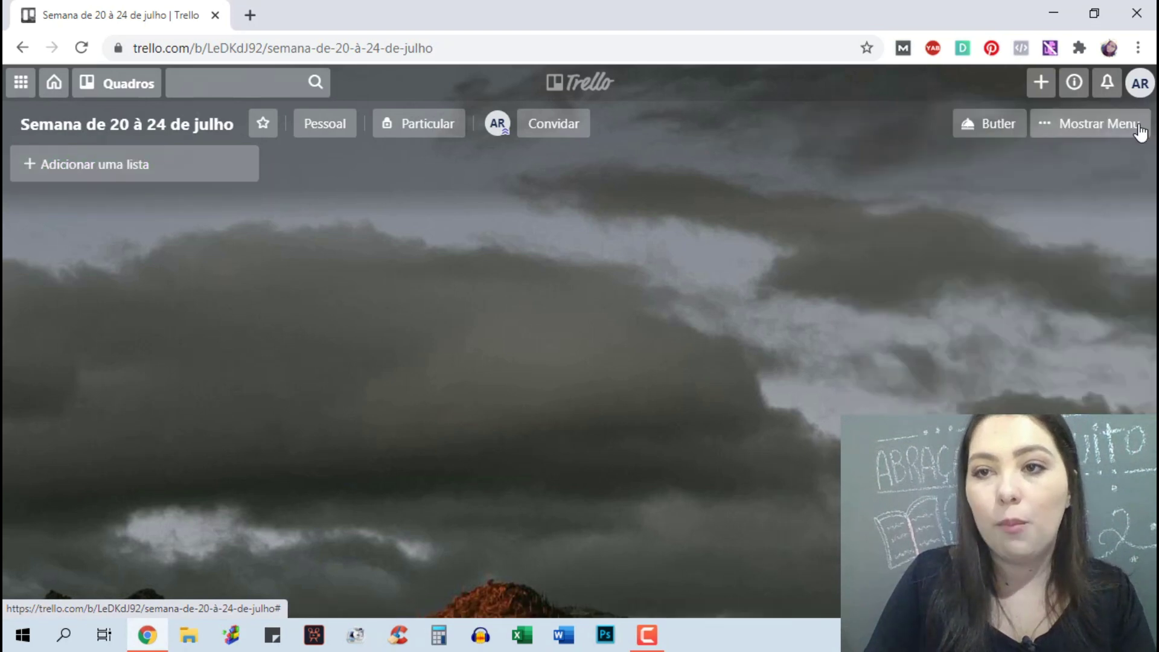
click(1139, 124)
click(1139, 124)
click(1137, 128)
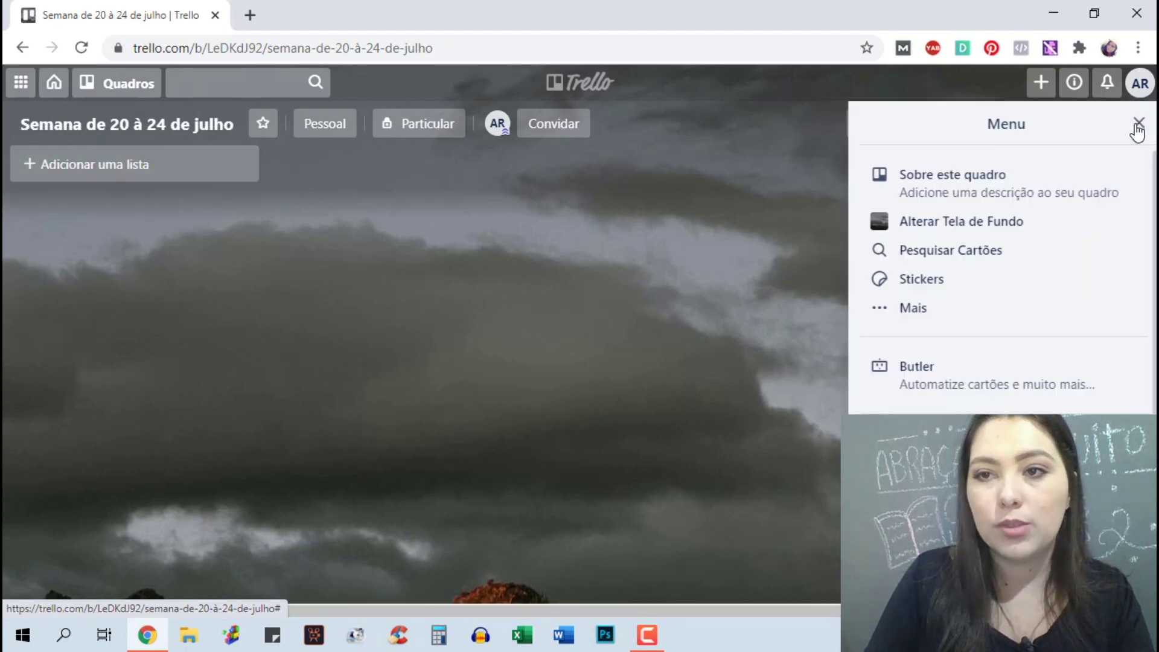
click(997, 223)
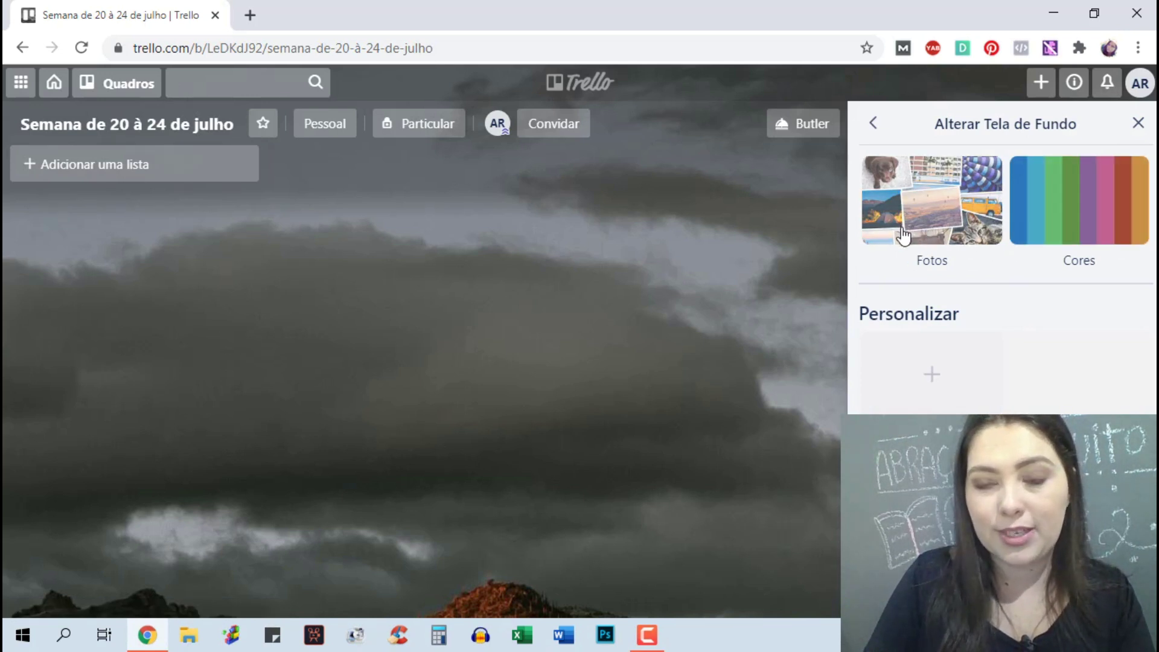
click(1104, 217)
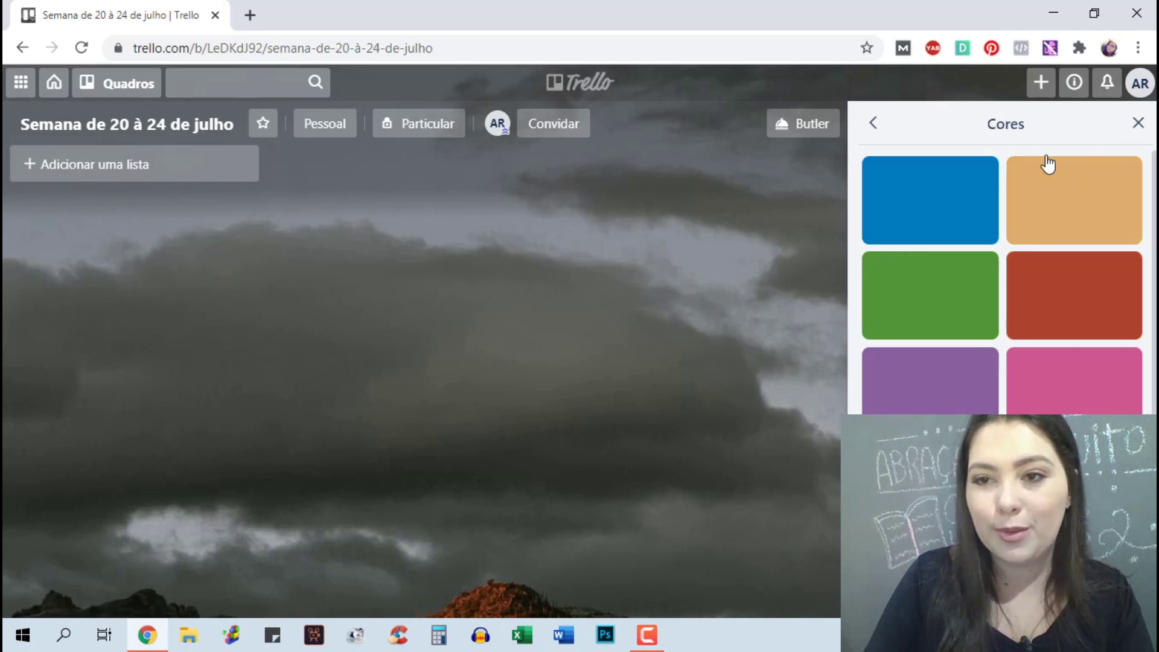
click(959, 199)
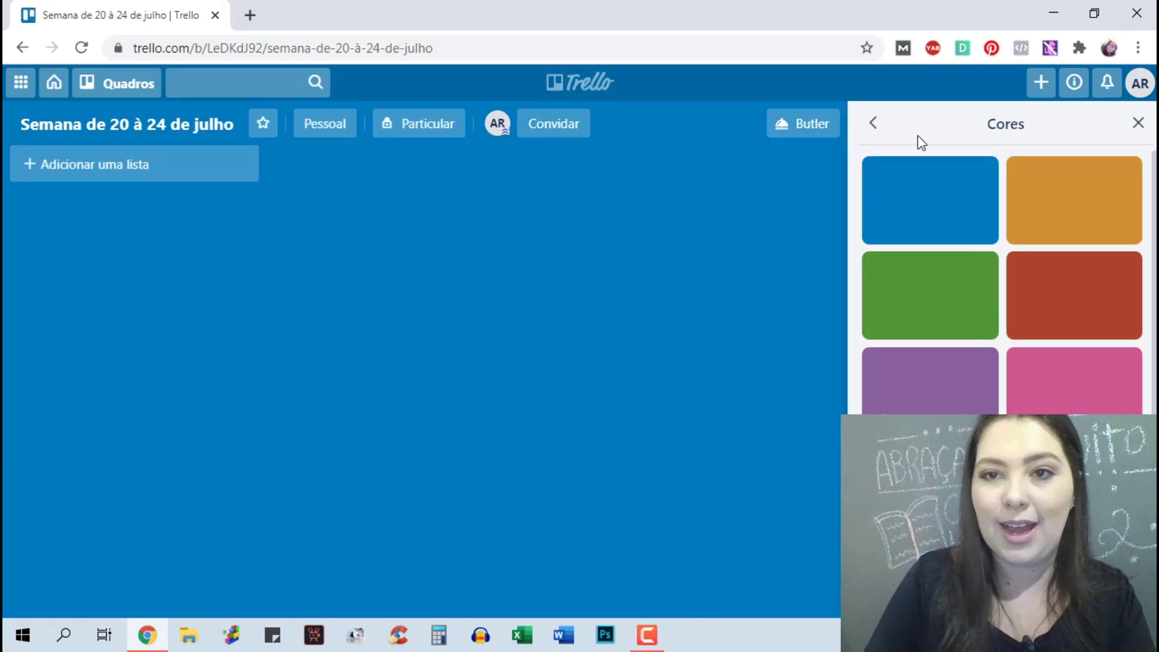
click(1139, 125)
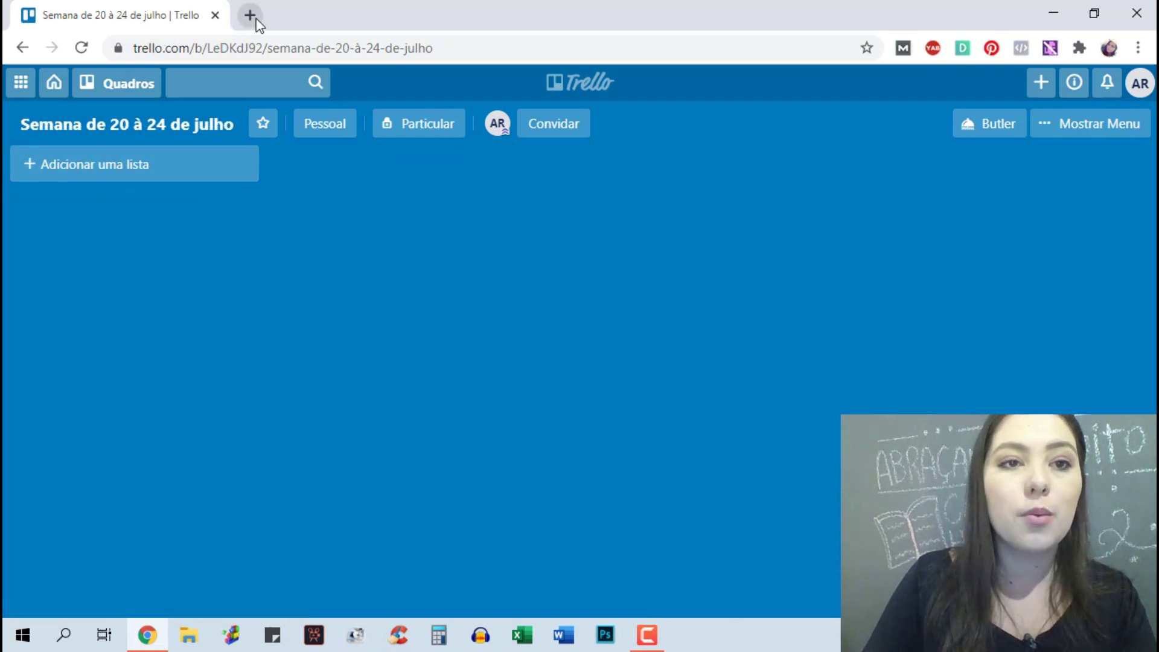
- Open the "Semana de 6 à 10/julho" board in a separate browser tab as a reference
right_click(117, 85)
key(Escape)
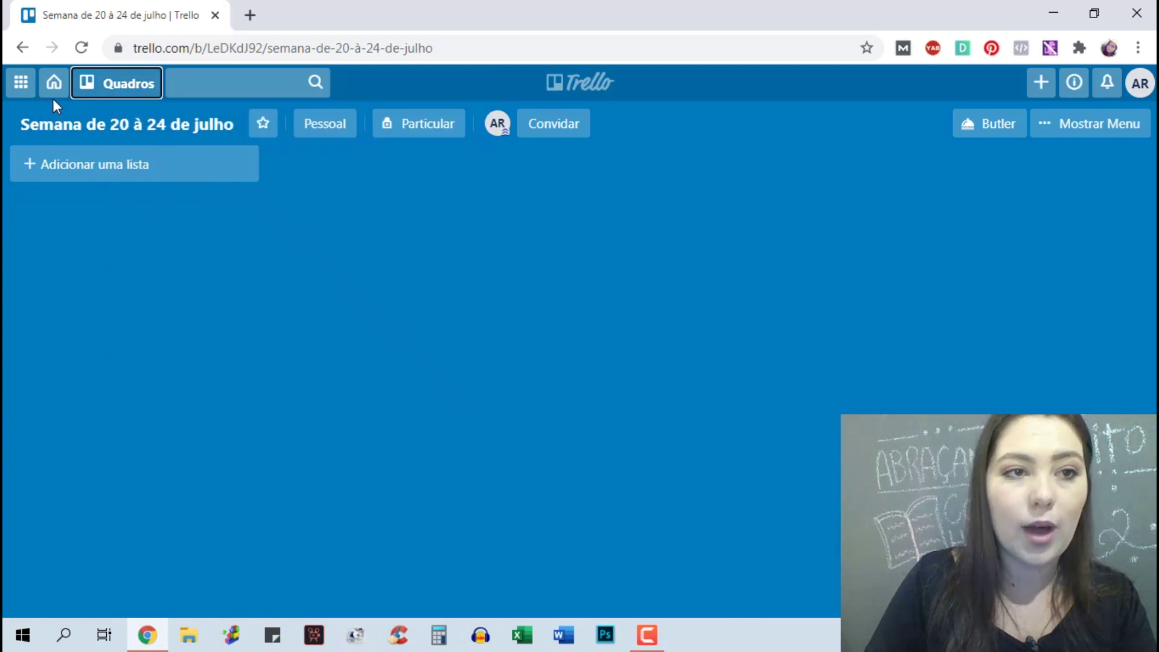
middle_click(55, 91)
click(336, 8)
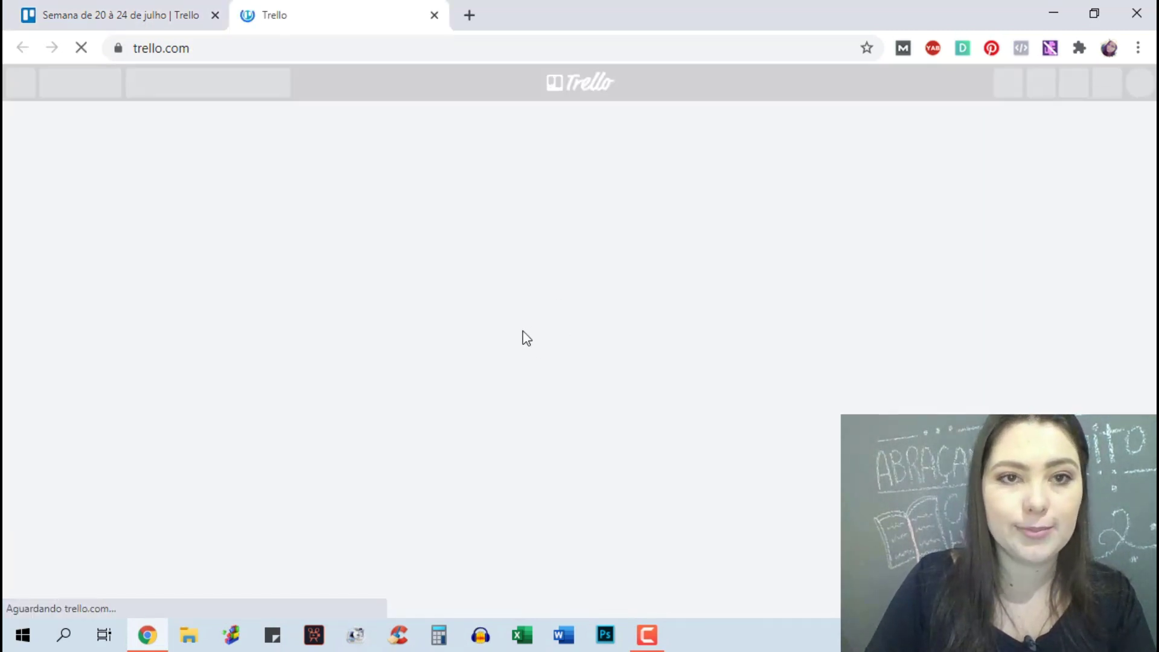
click(788, 224)
click(866, 218)
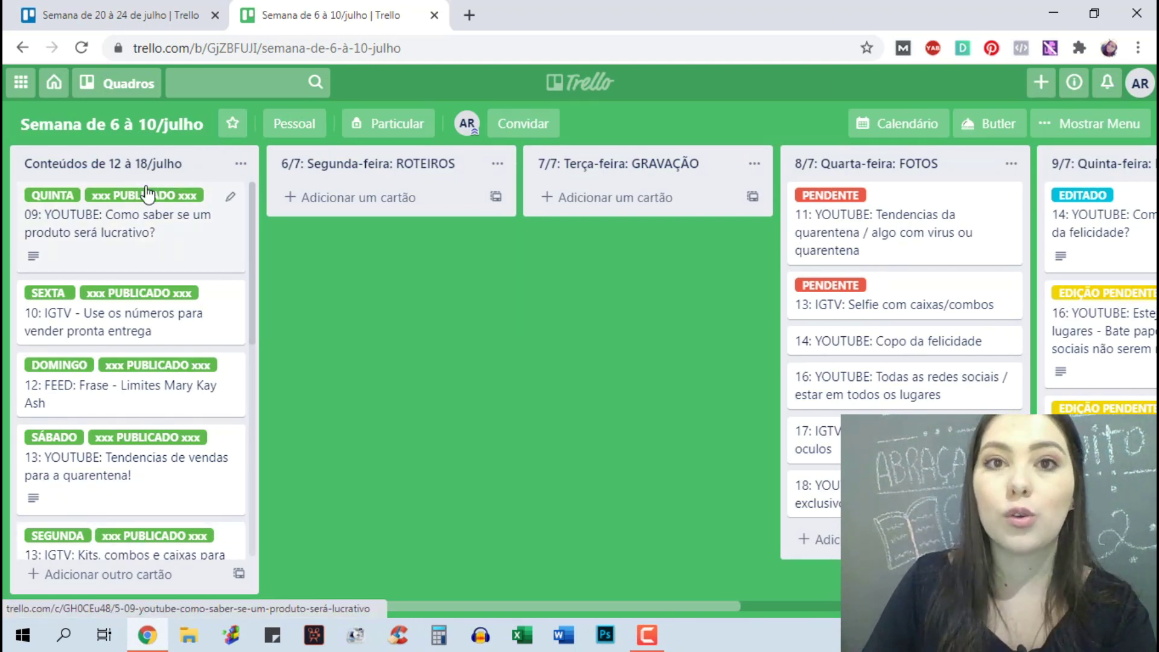
- Examine the first list of the reference board and the date range in its title, leaving the title as it is
scroll(114, 347, down, 5)
scroll(70, 186, up, 5)
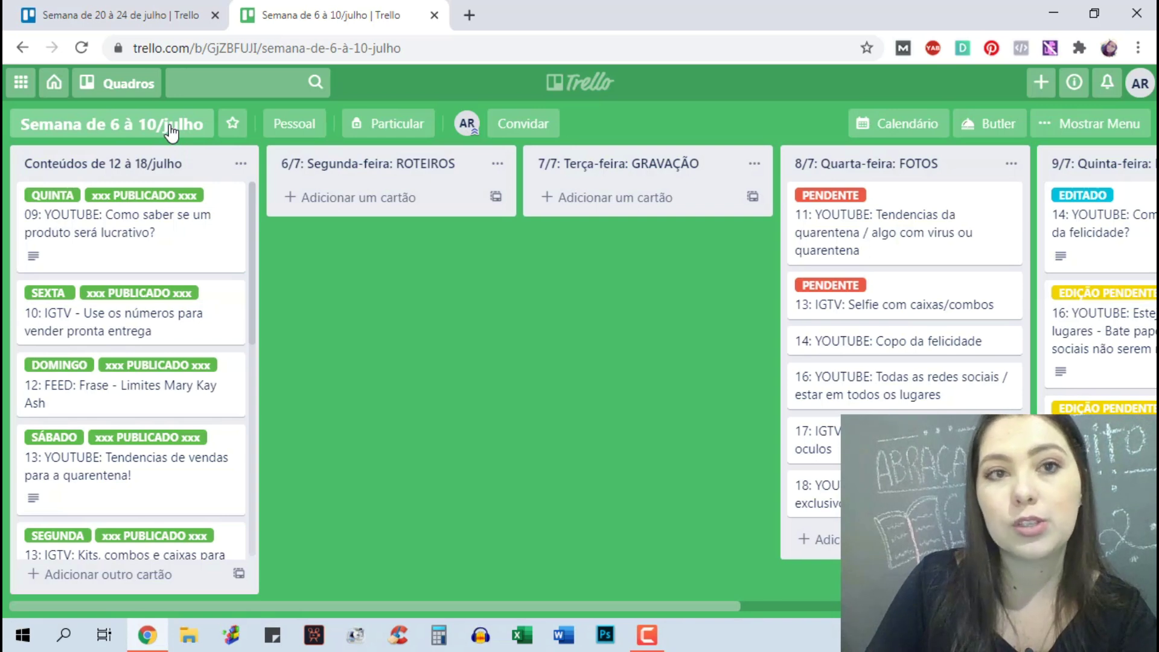
drag(121, 170, 152, 178)
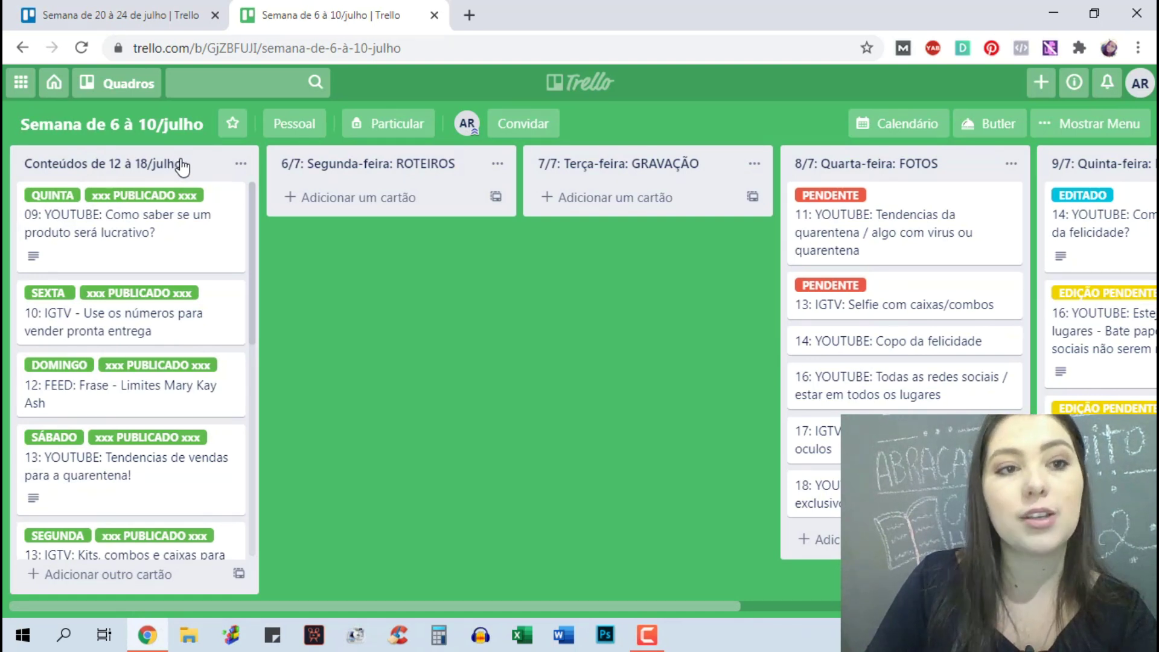
click(180, 164)
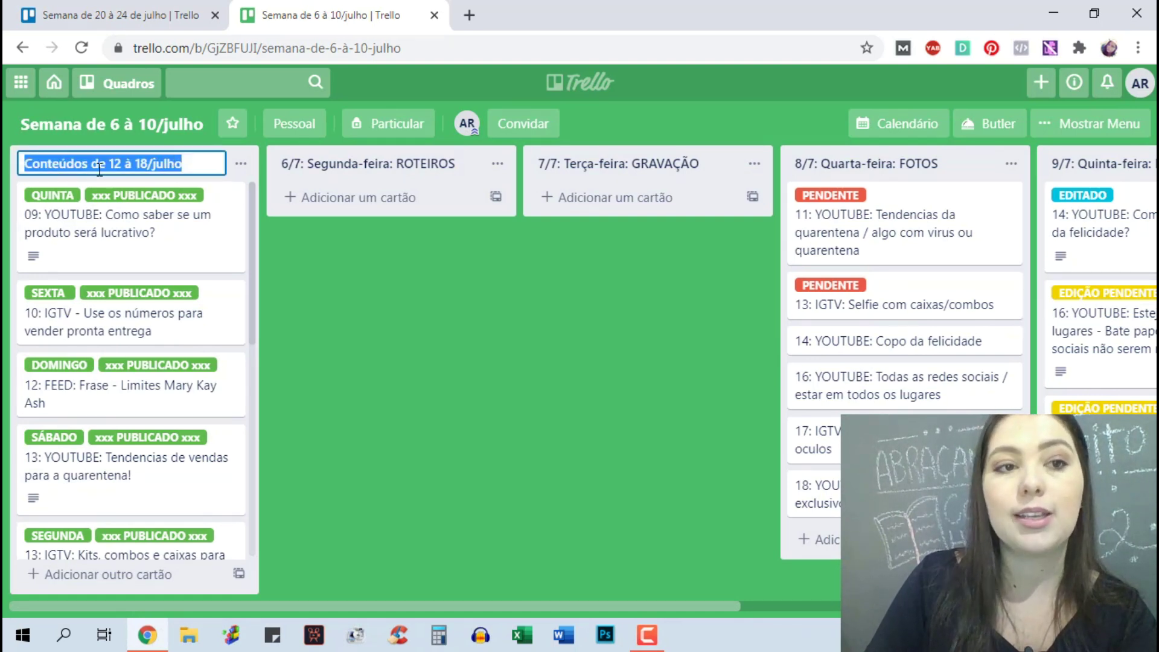
click(139, 164)
drag(108, 164, 346, 258)
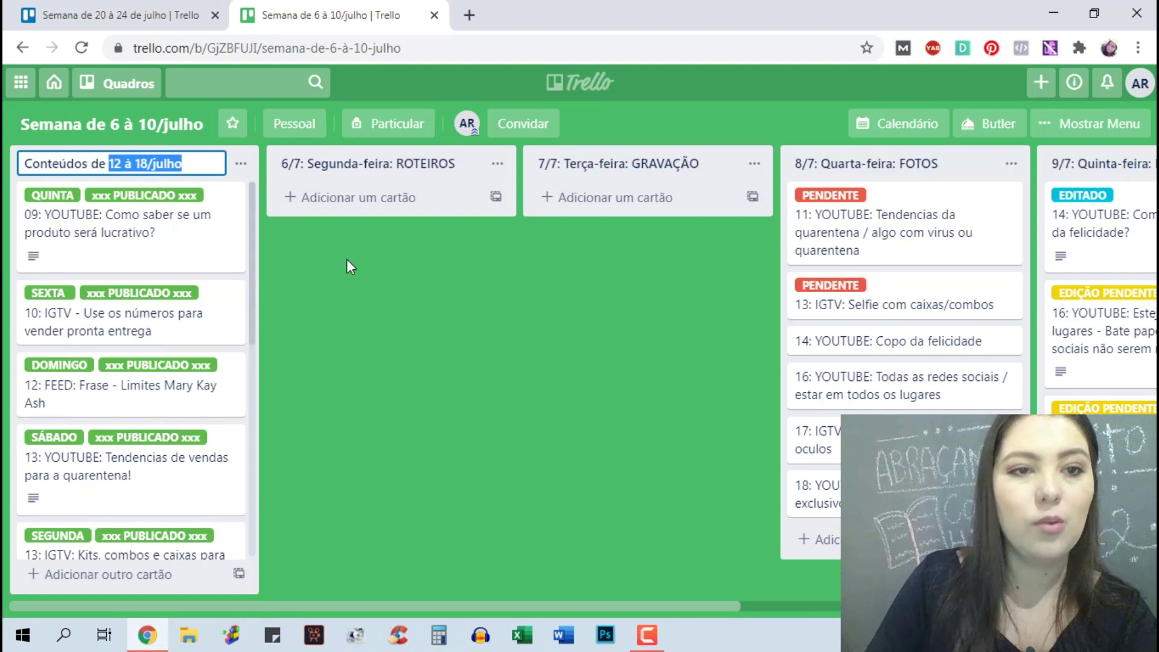
click(347, 259)
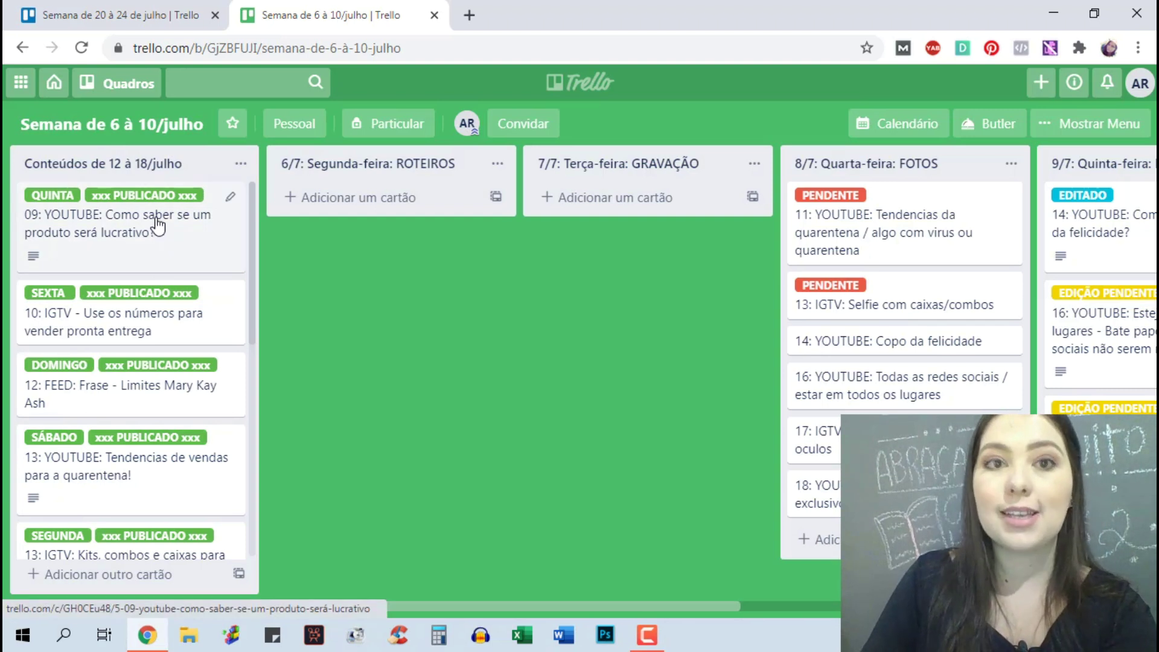
- Review the content cards in the "Conteúdos de 12 à 18/julho" list with their weekday and publication labels
scroll(158, 225, down, 3)
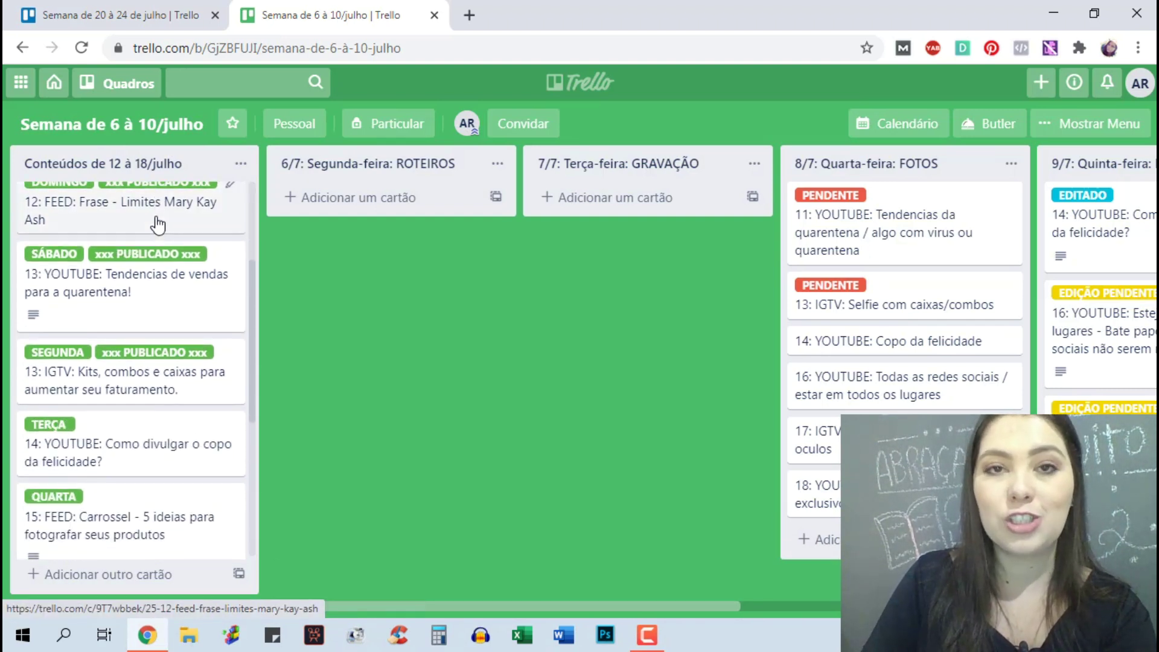
scroll(154, 222, up, 2)
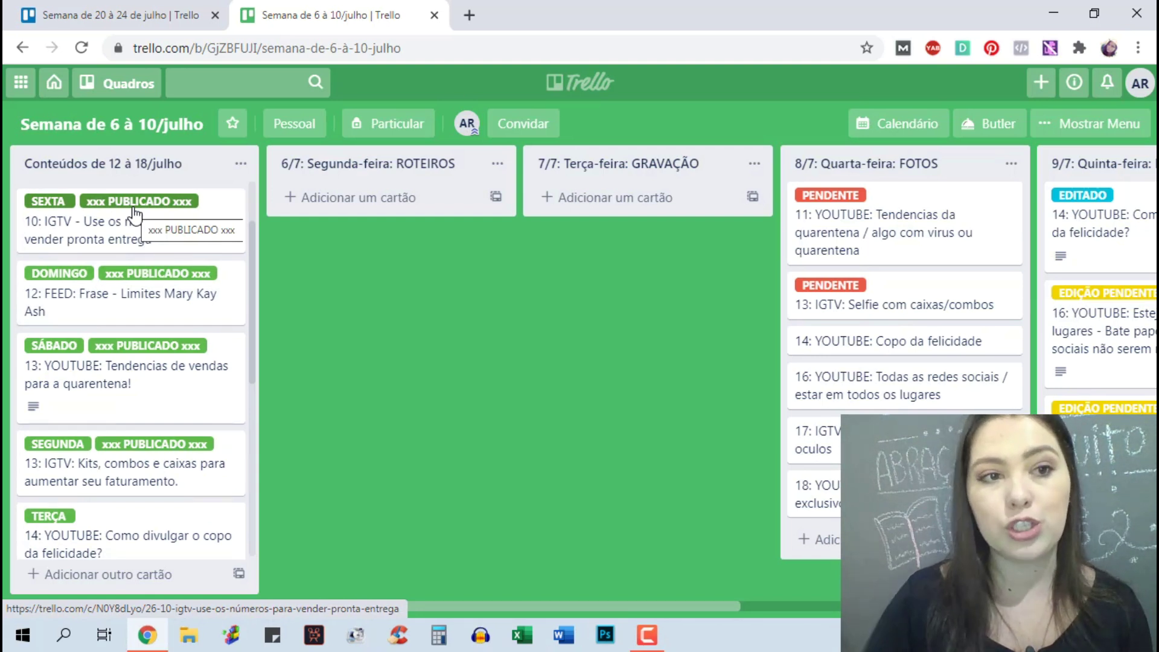
scroll(134, 215, up, 2)
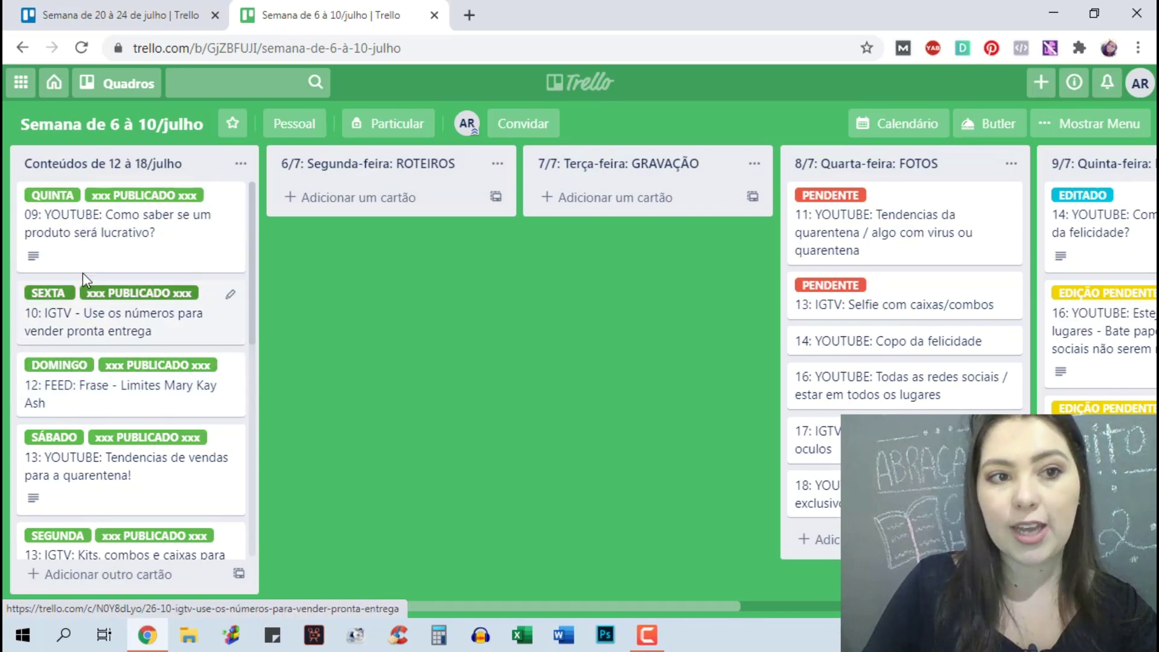
scroll(111, 465, down, 5)
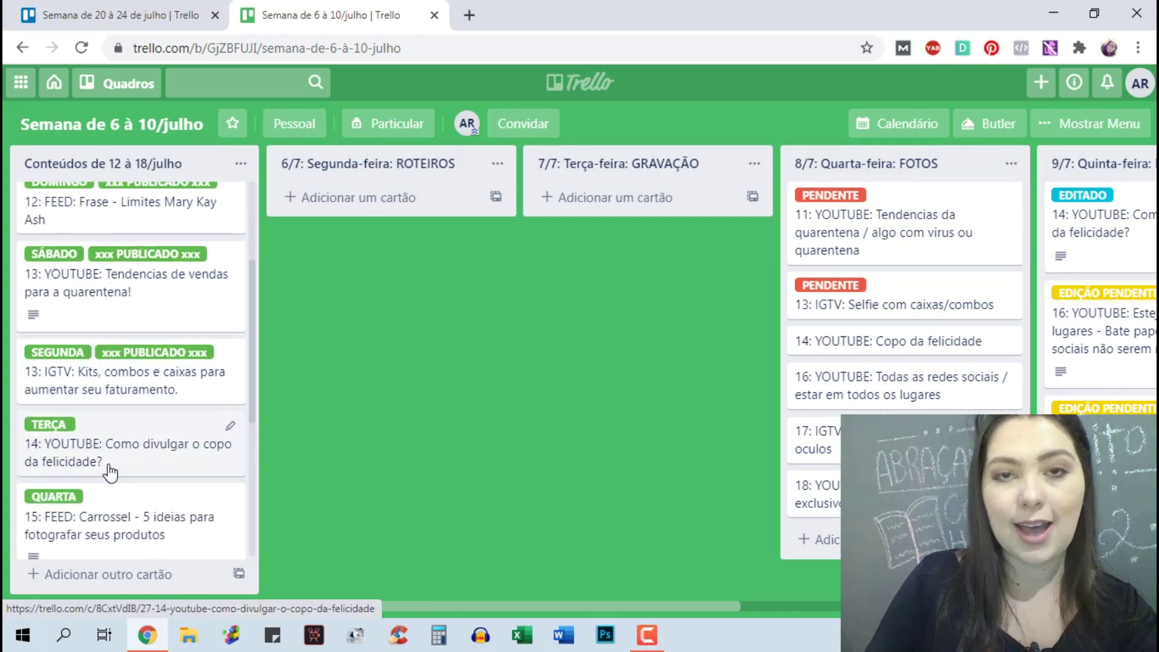
scroll(114, 471, up, 6)
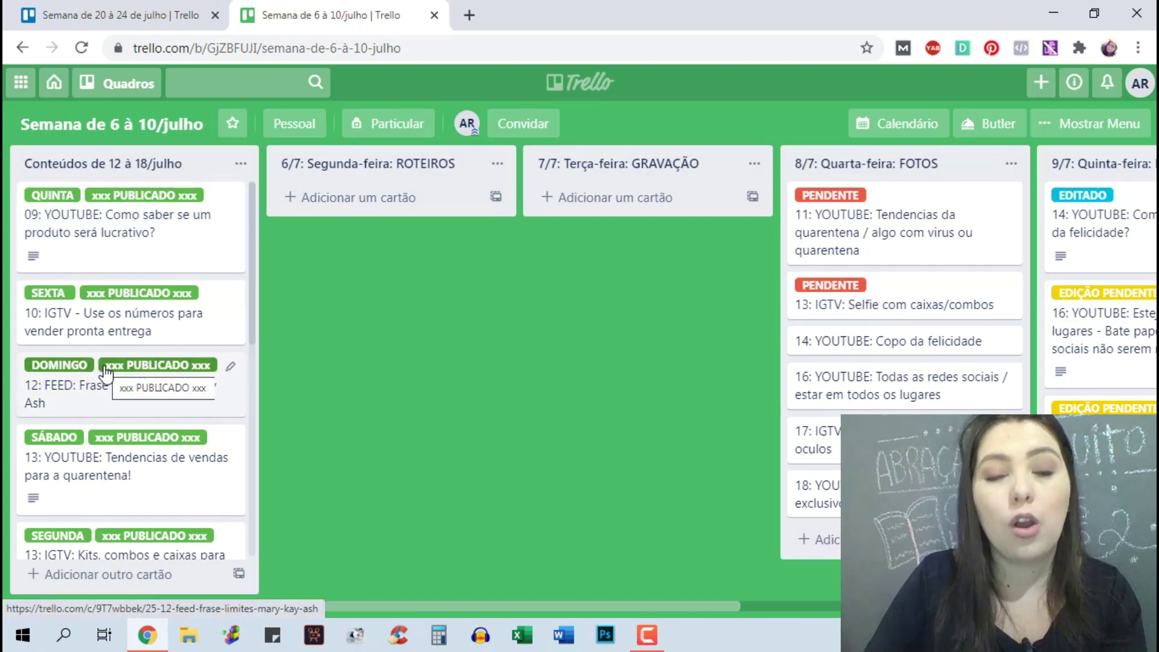
scroll(109, 373, down, 4)
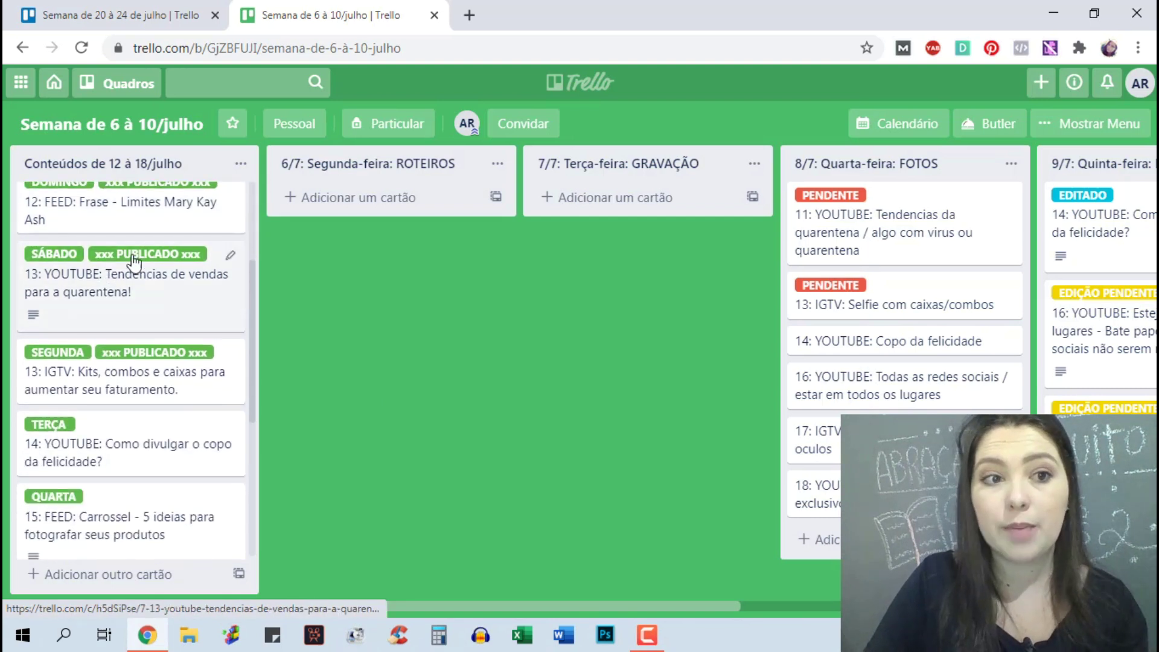
scroll(150, 387, up, 4)
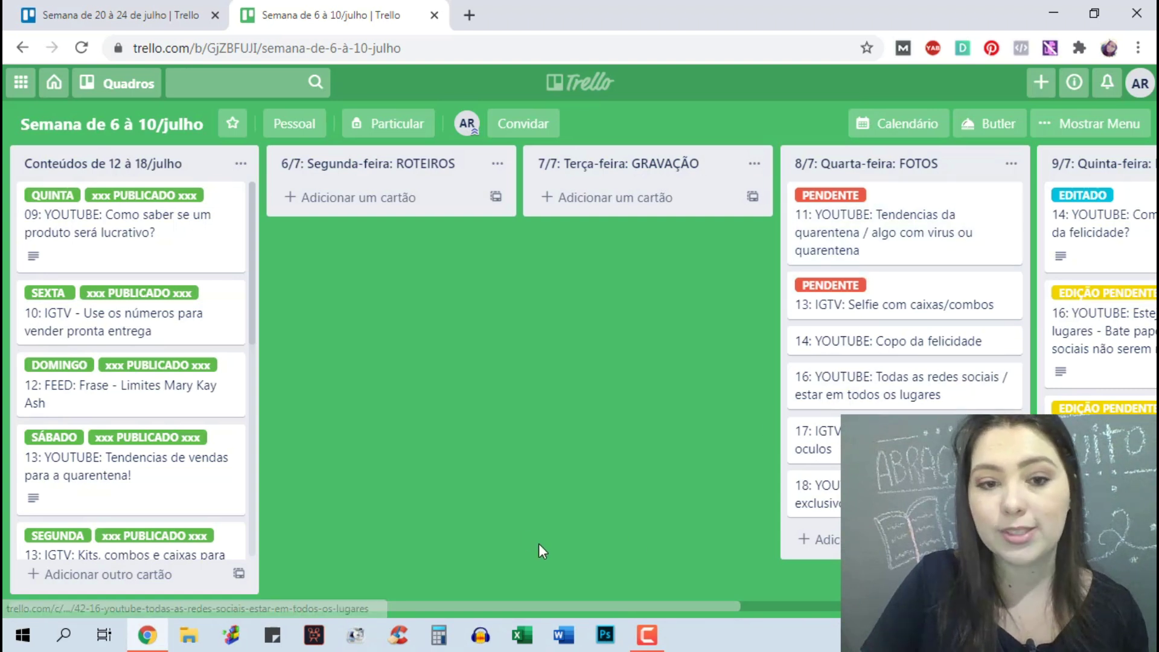
- Look across the weekday lists up to Friday, and return to the "Semana de 20 à 24 de julho" board, closing the reference board
drag(719, 606, 908, 606)
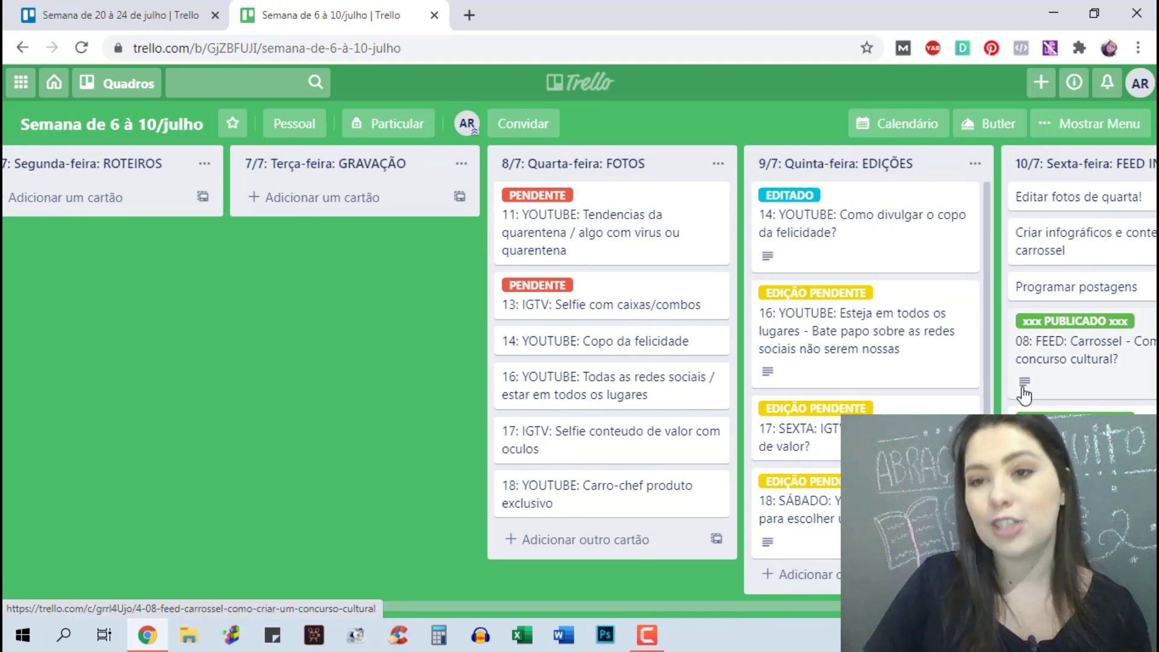
drag(730, 604, 512, 610)
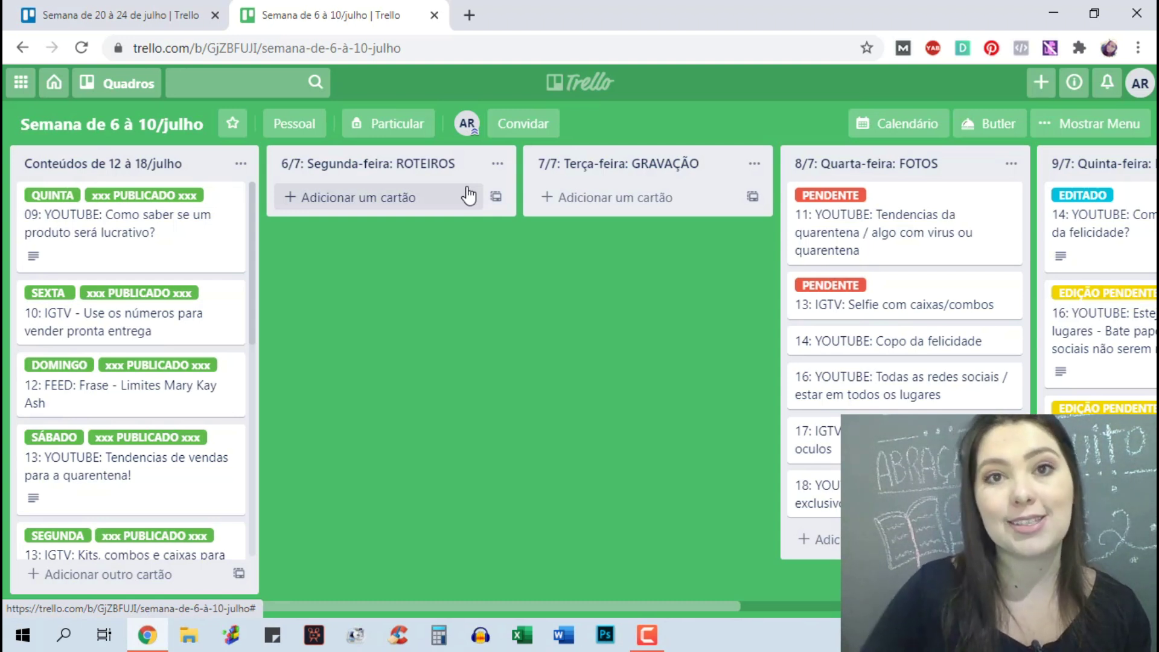
click(115, 13)
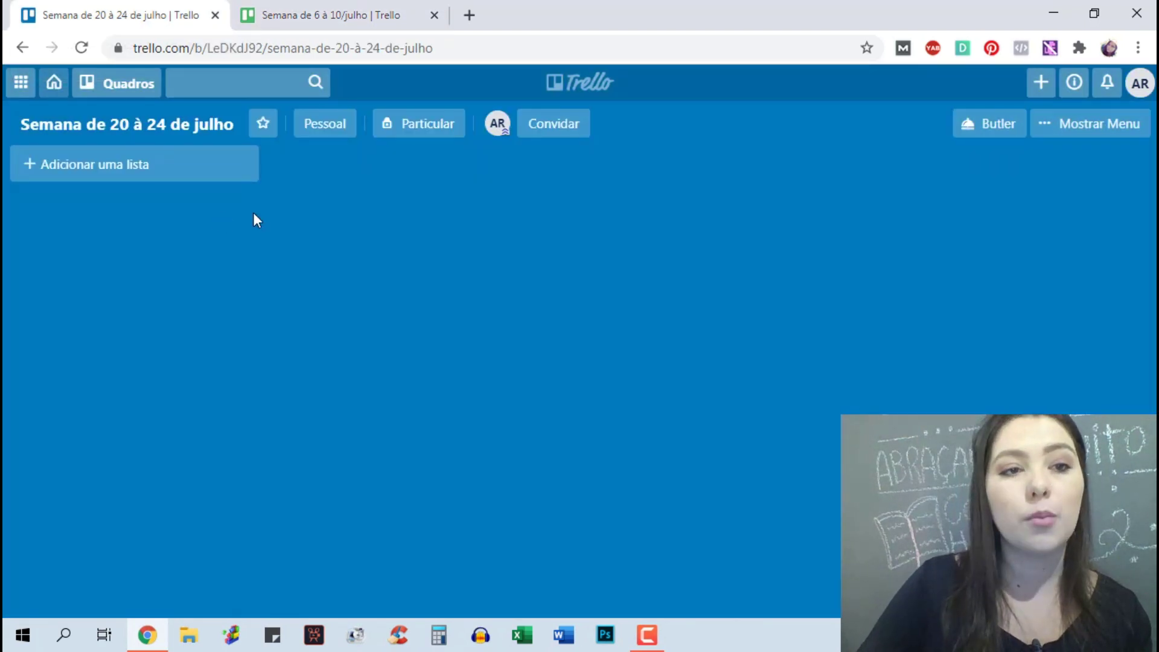
click(431, 18)
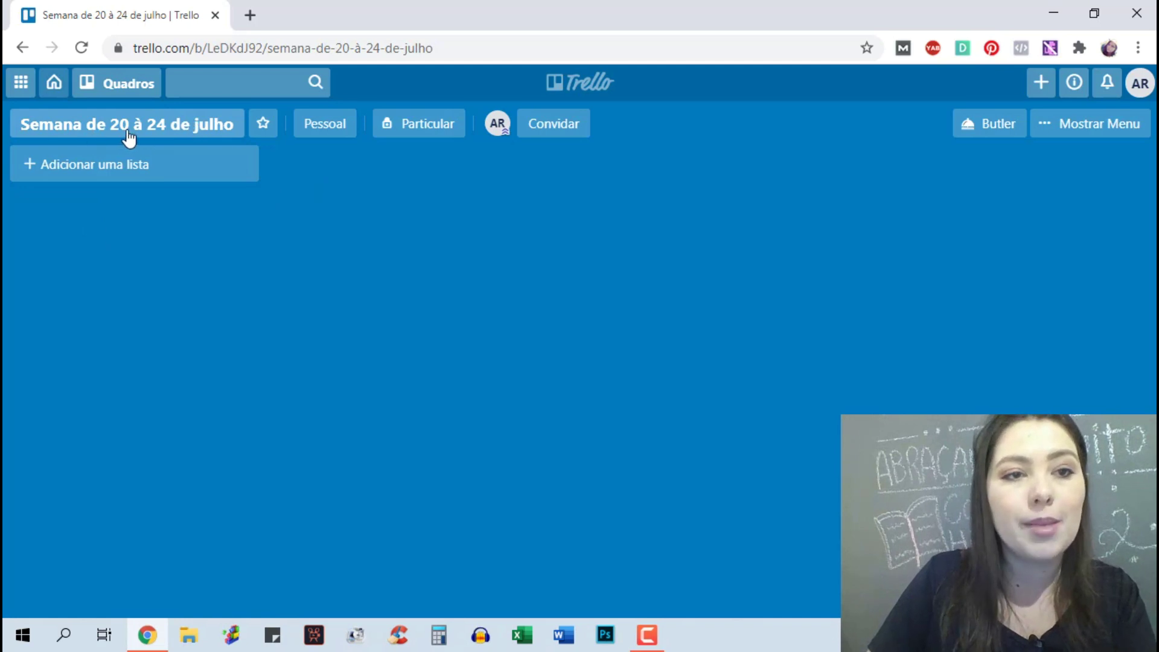
- Check the July calendar for the week's dates and add a list titled "Conteúdos de 20 à 24 de julho!" to the board
click(1123, 635)
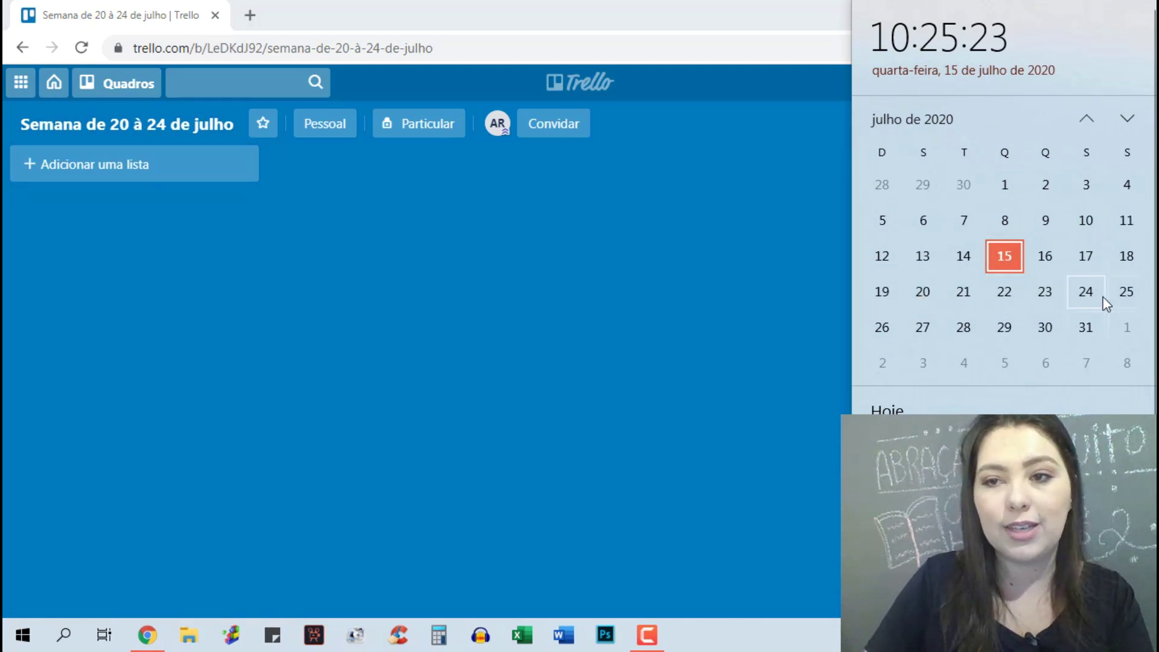
click(238, 284)
click(67, 167)
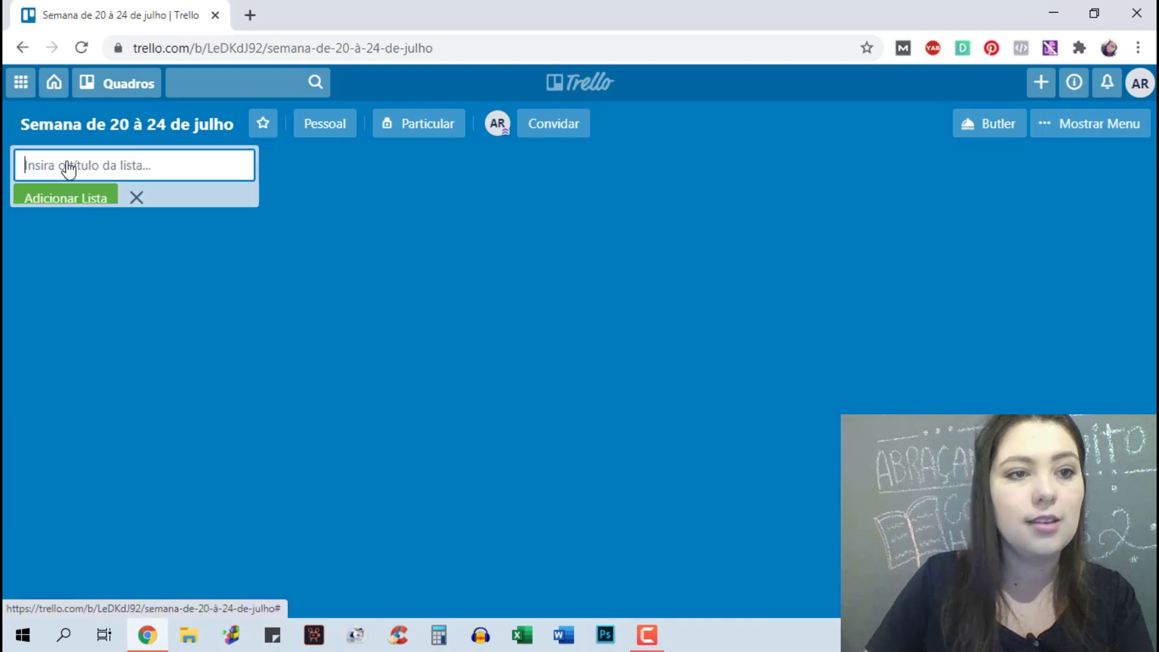
text(Co)
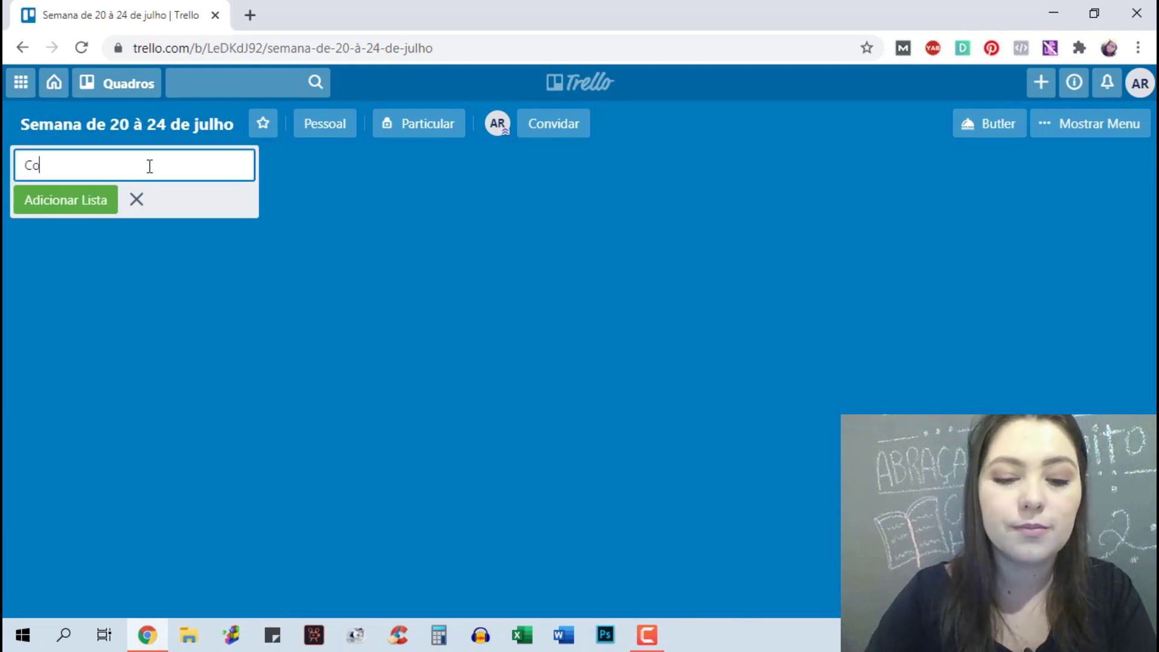
text(nteúdos de 2)
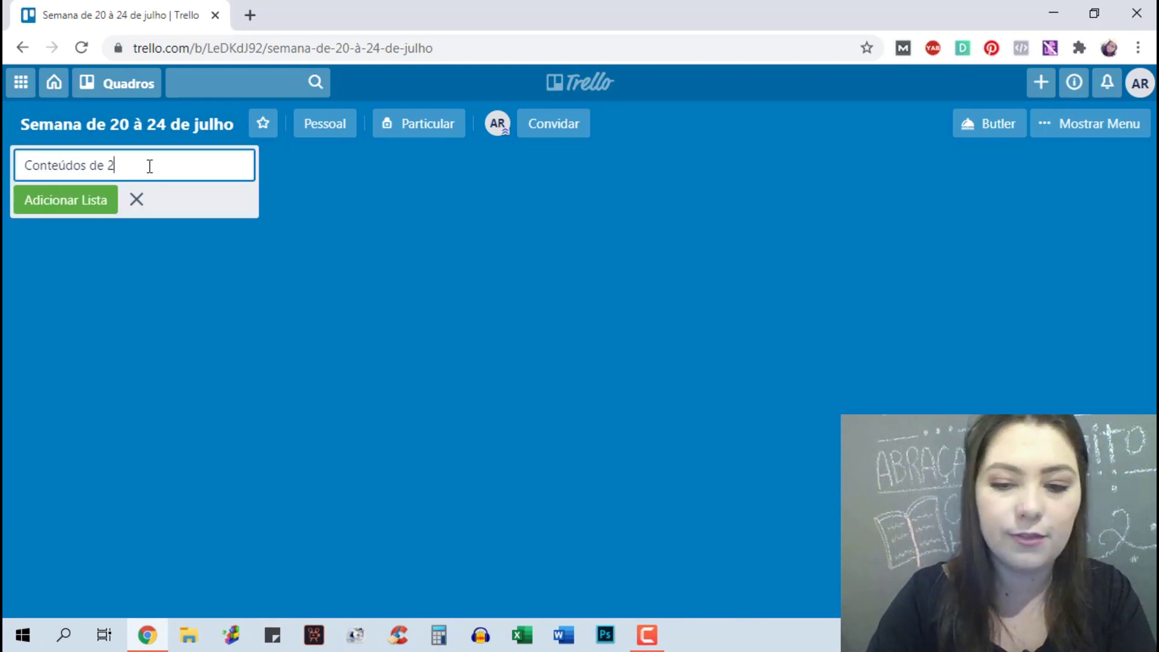
text(0 à 24 de juljo)
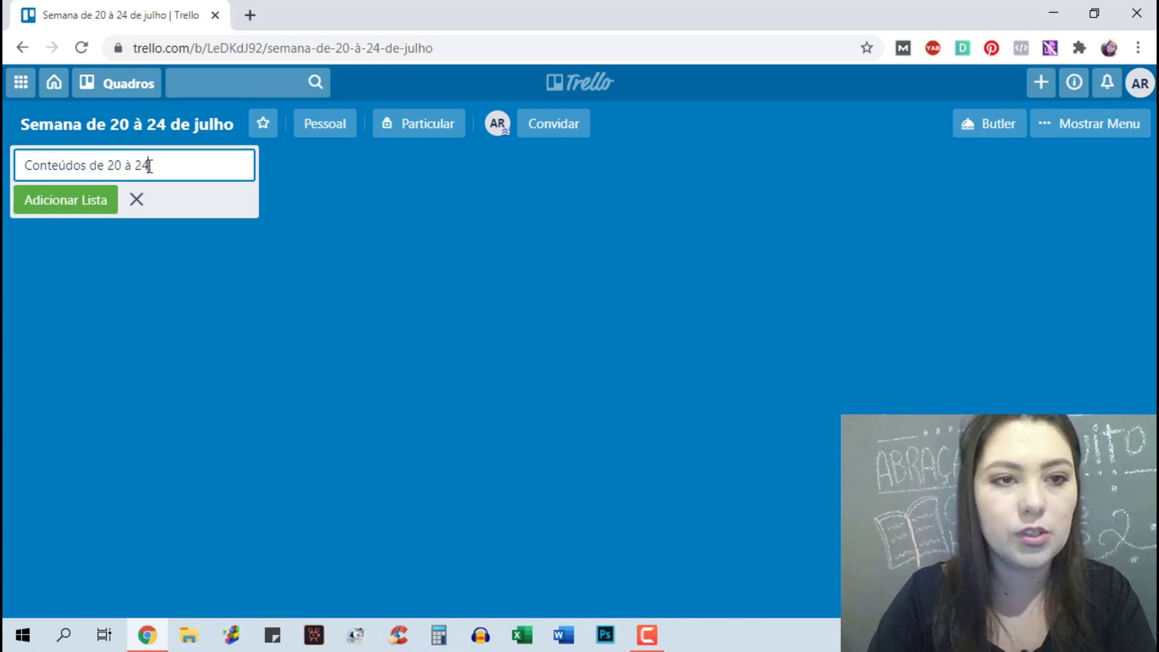
key(BackSpace)
key(BackSpace)
key(BackSpace)
text(lho!)
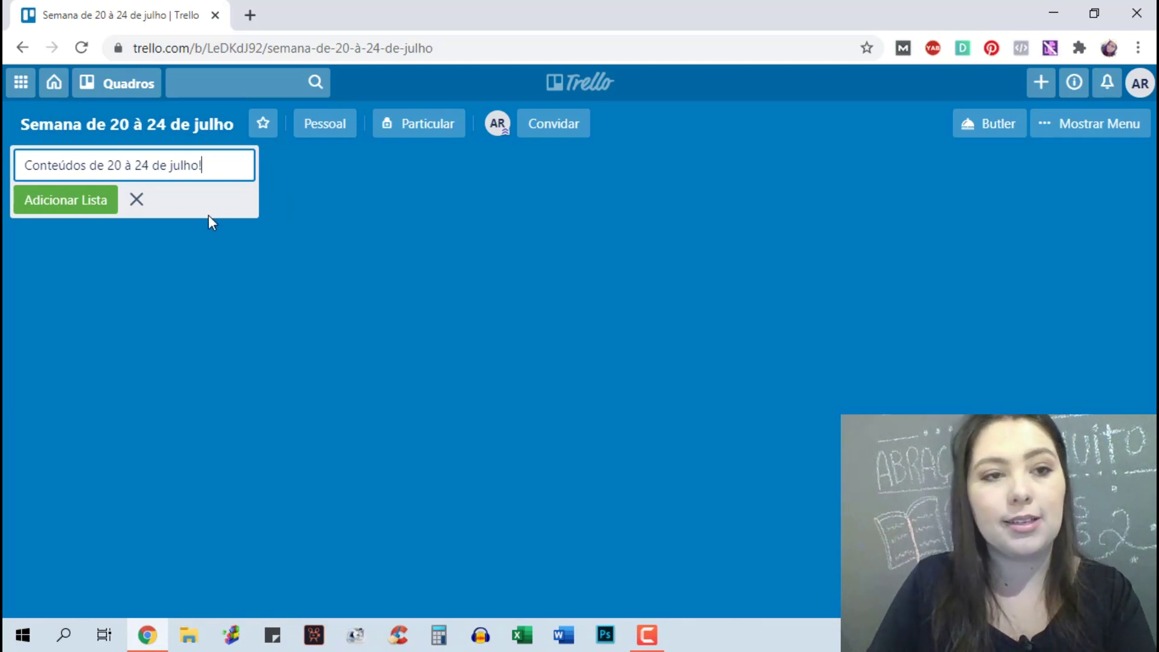
click(112, 207)
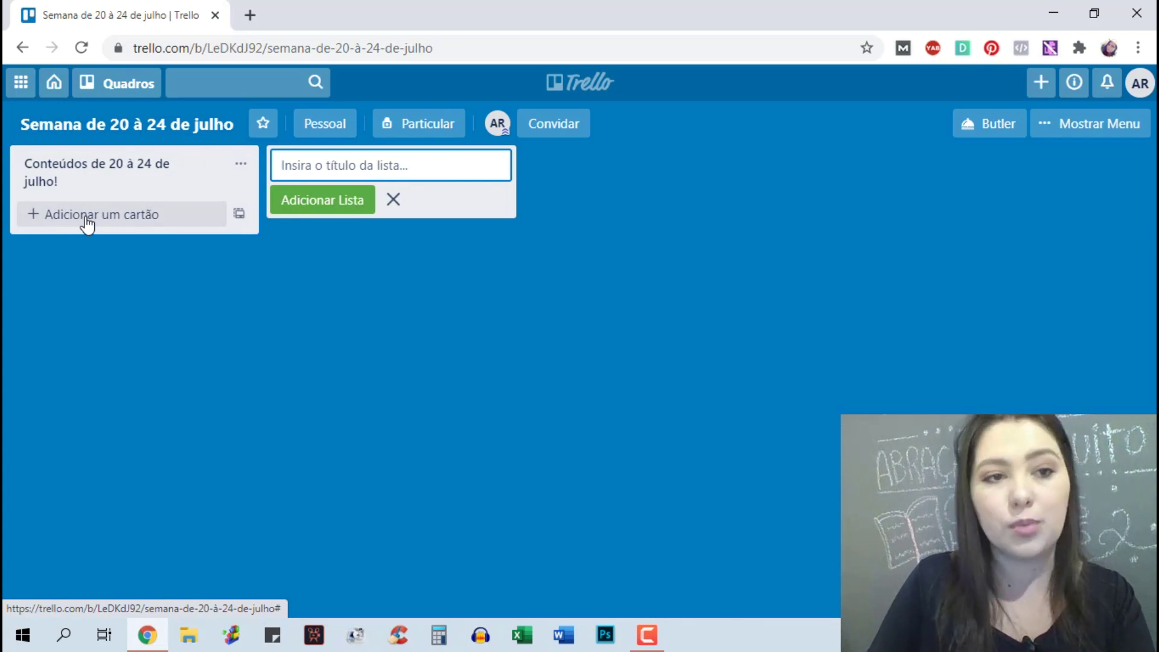
- Start a card in the "Conteúdos de 20 à 24 de julho!" list with the title text "20: FEED DO INSTAGRAM -", consulting the calendar
click(65, 215)
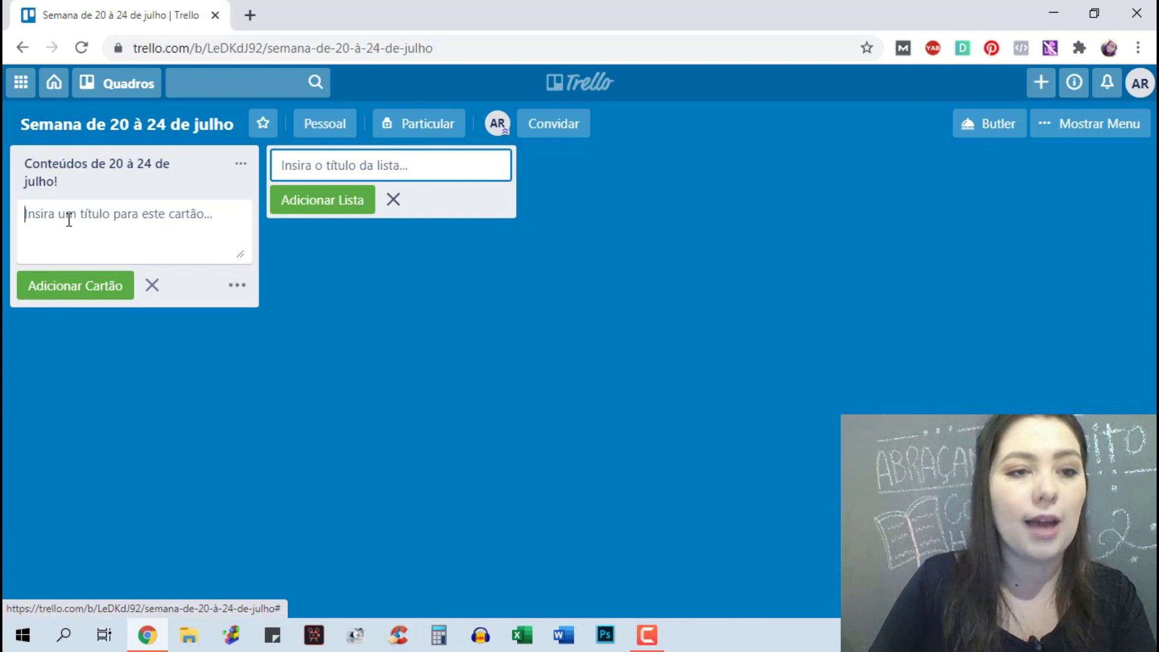
text(20)
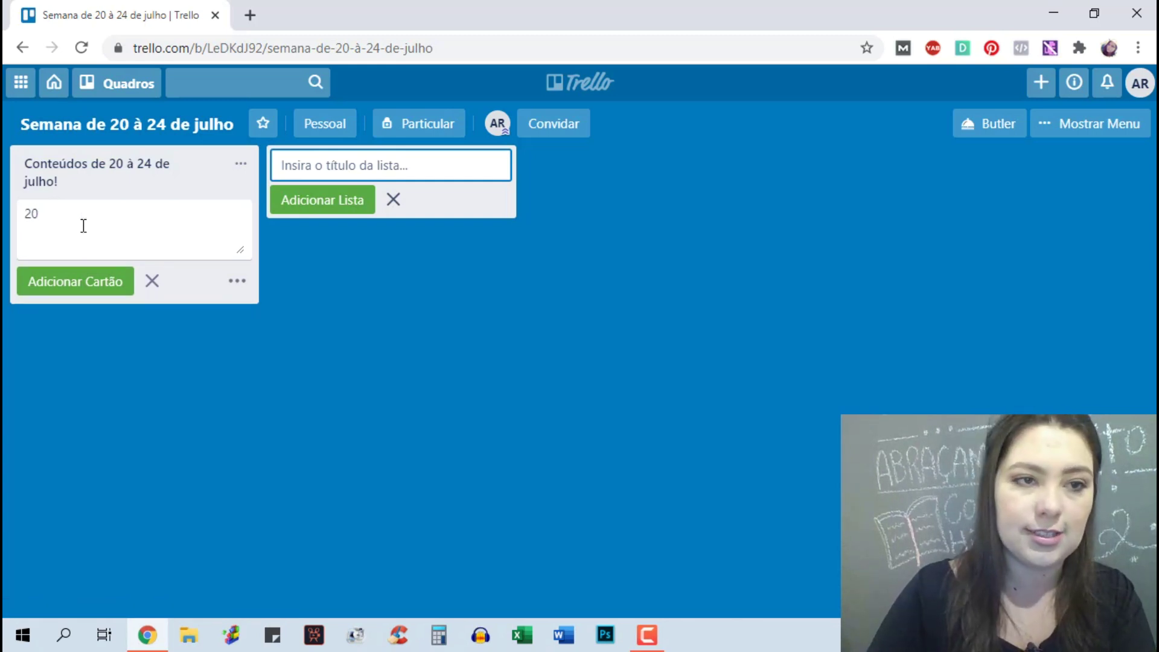
text(:)
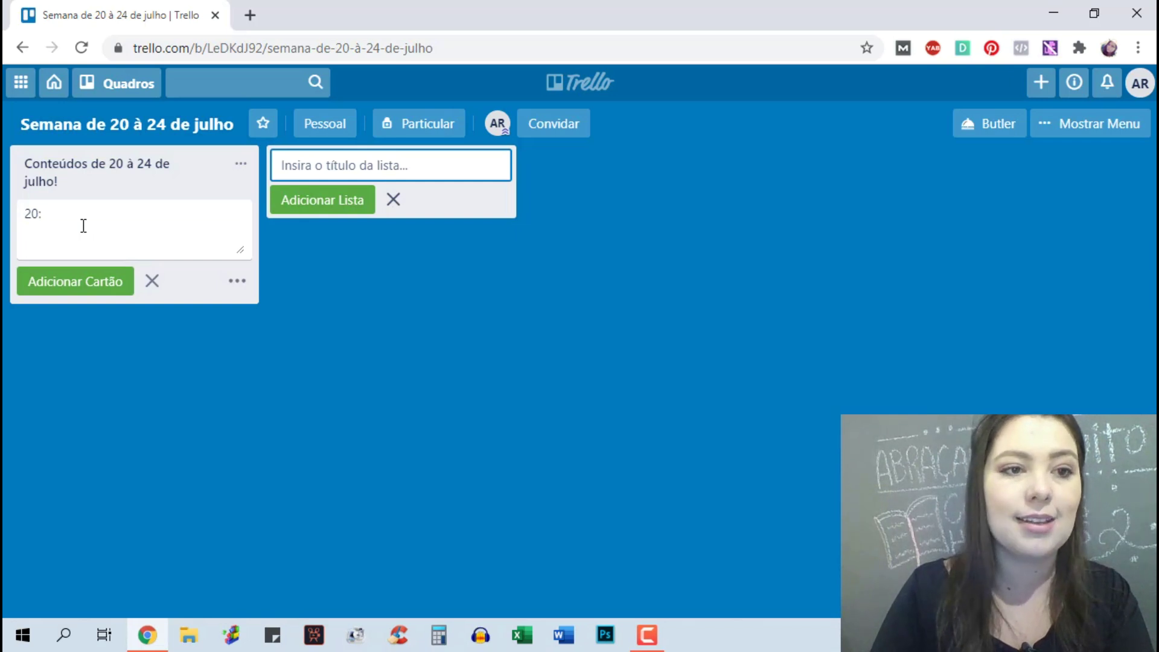
text( FEED DO INST)
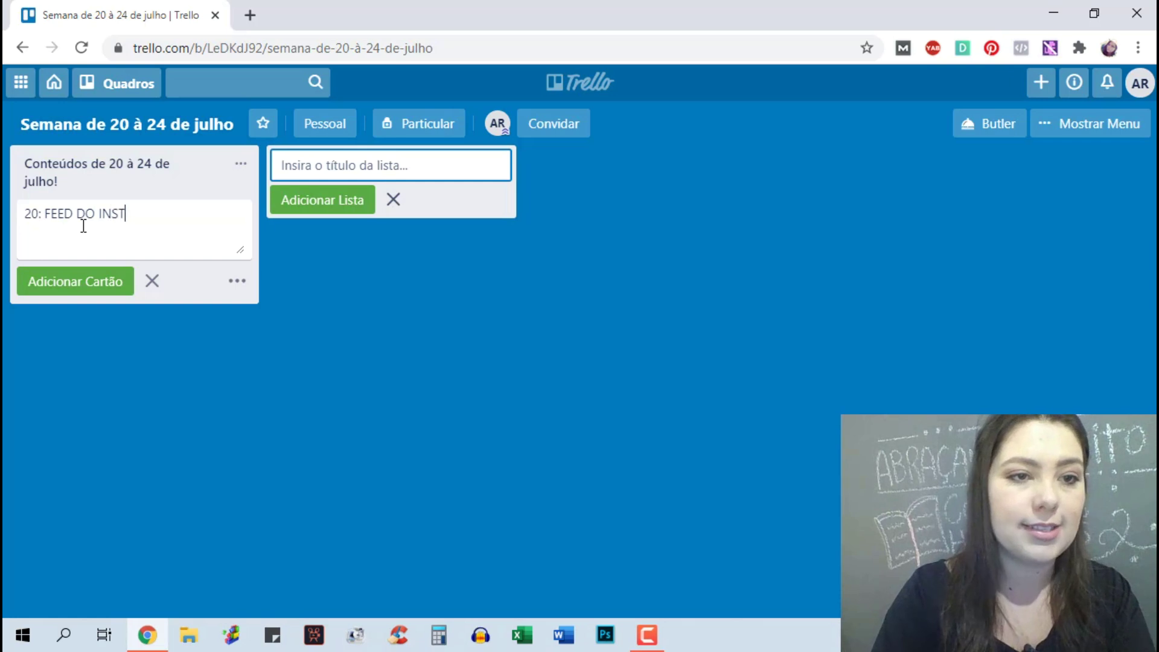
text(AGRAM -)
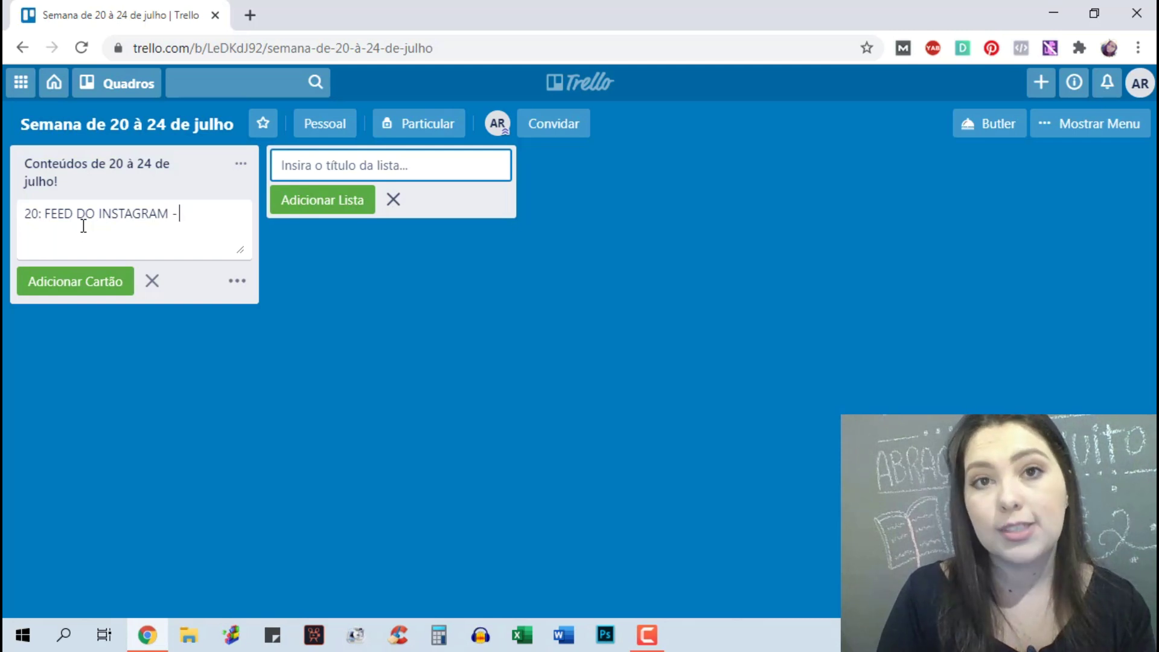
click(1120, 635)
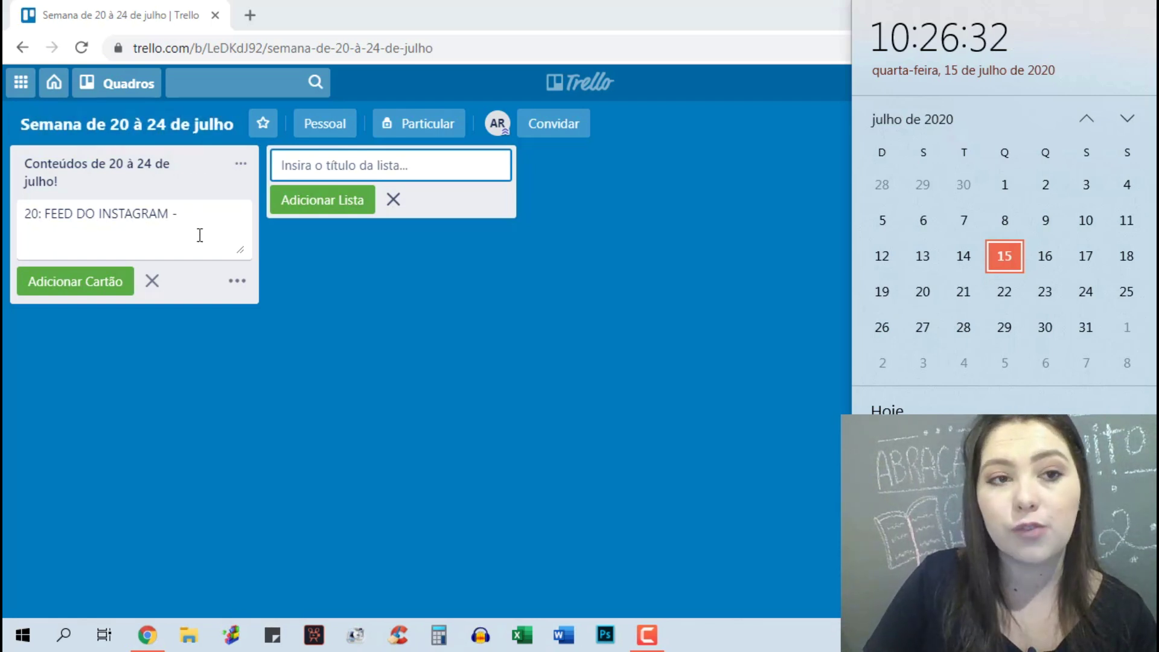
click(204, 215)
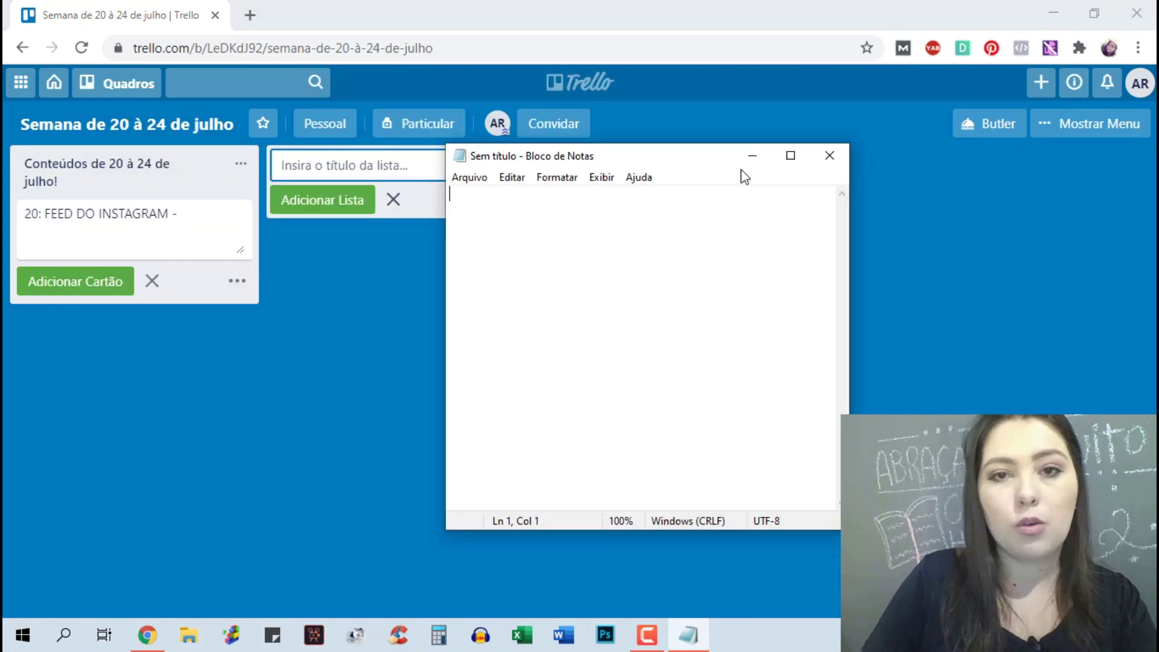
- Place the blank Notepad window clear of the Trello lists and write "Bolo de chocolate vulcão" and "Bolo de ninho tsunami" on separate lines
drag(745, 156, 973, 151)
text(B)
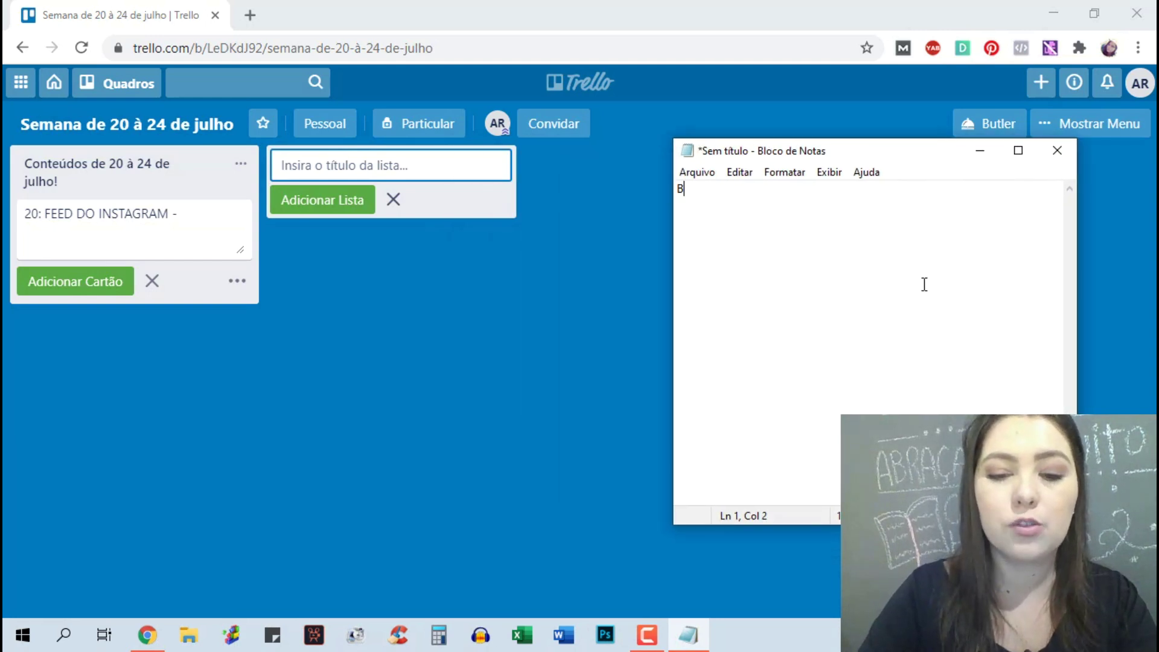
text(olo de chocolate bul)
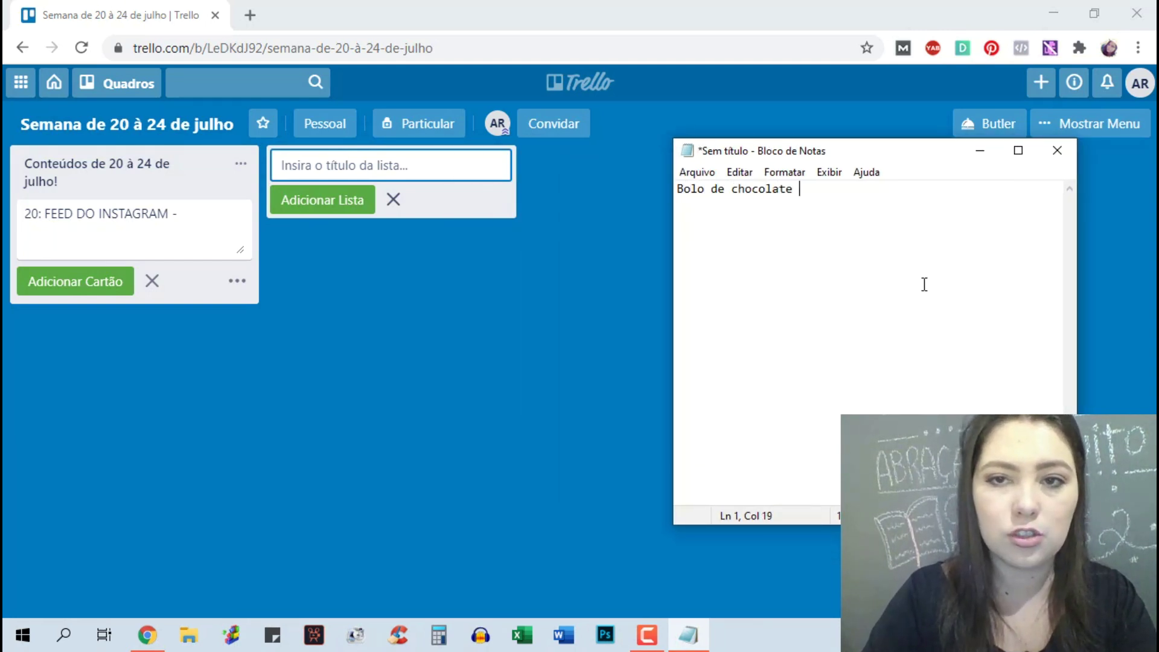
key(BackSpace)
key(BackSpace)
key(BackSpace)
text(vulcão)
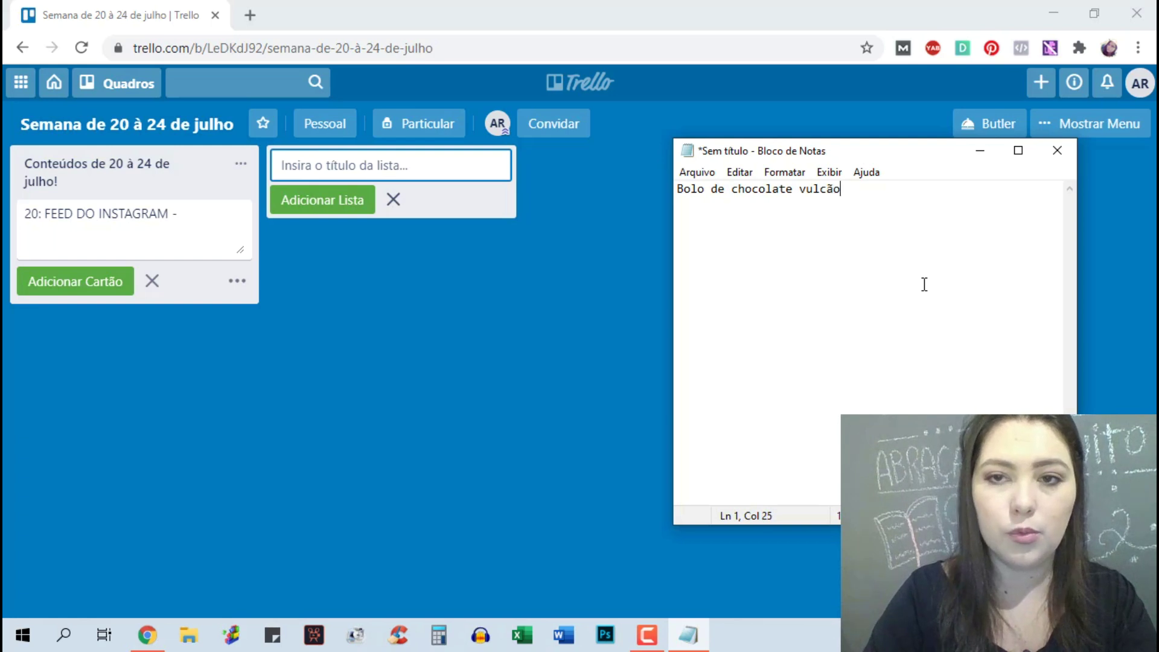
key(Return)
text(Bolo )
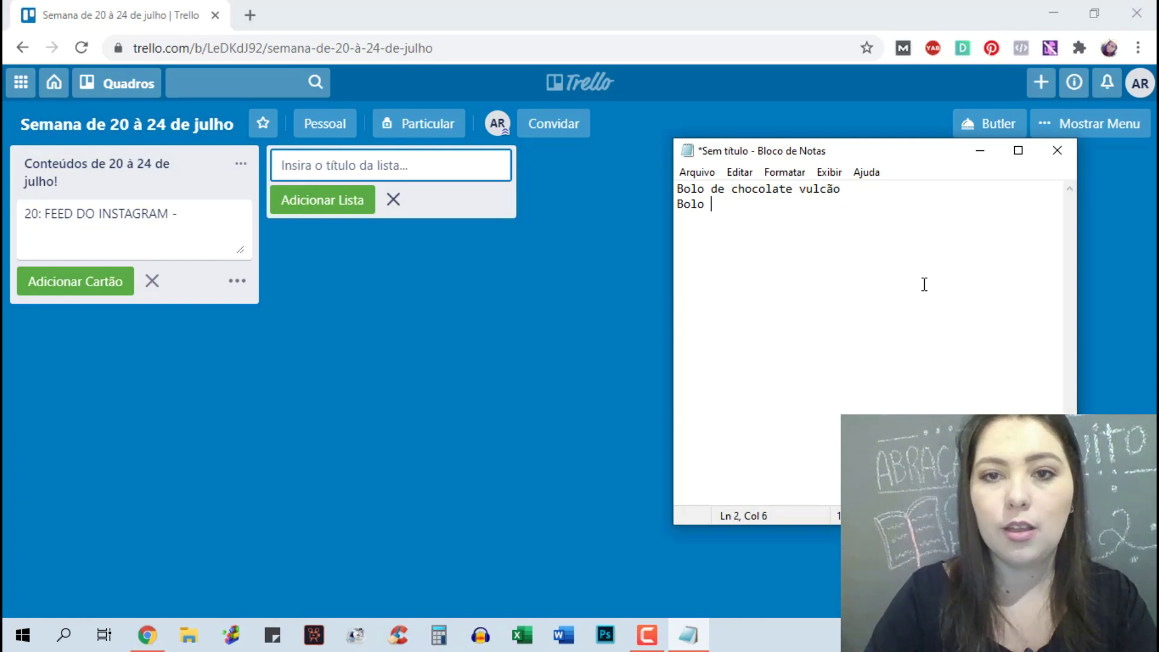
text(de ninho tsunami )
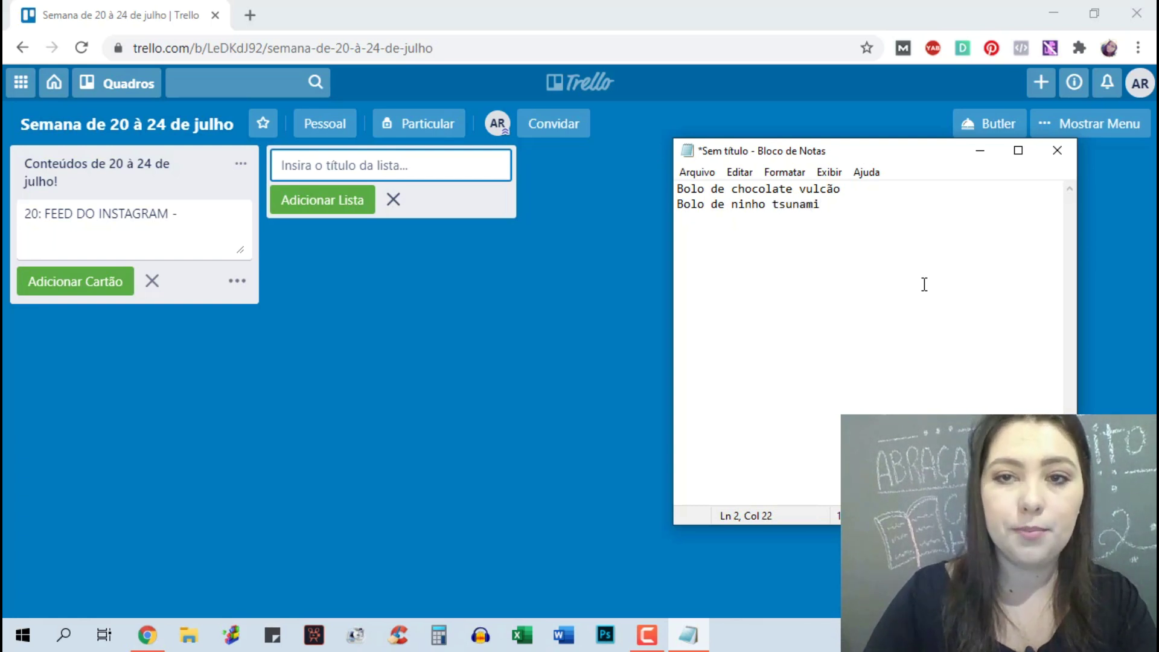
- Add "Caseirinhos de kit kat" as the third line of the product notes
text(Bol)
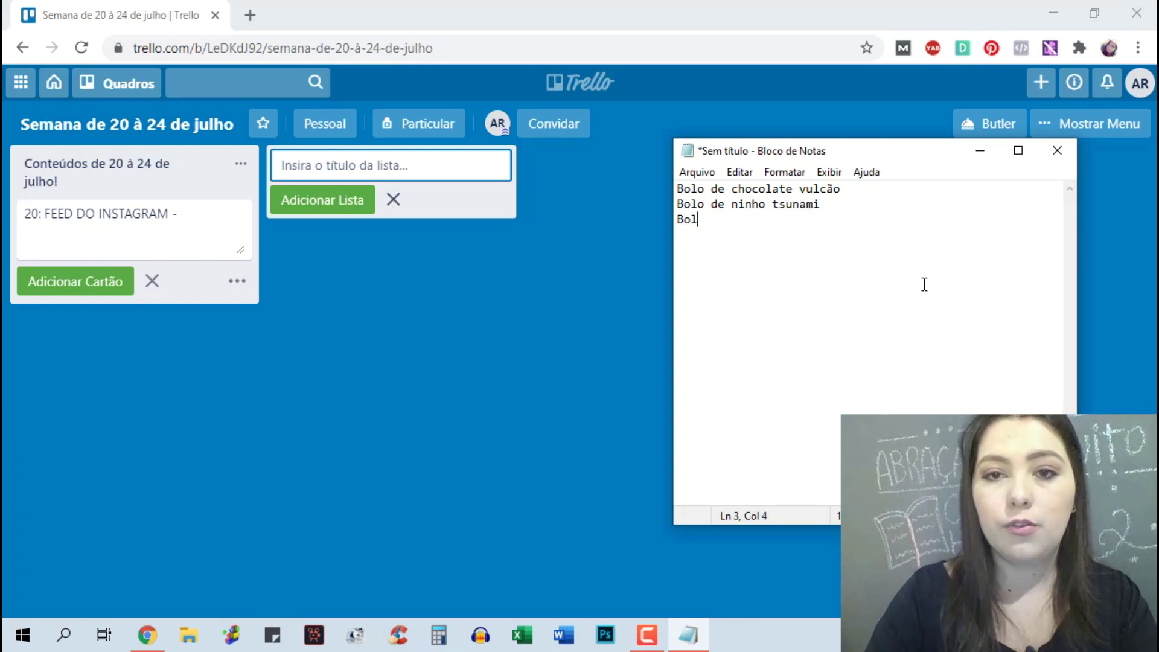
key(BackSpace)
key(BackSpace)
key(BackSpace)
key(BackSpace)
key(Return)
text(C)
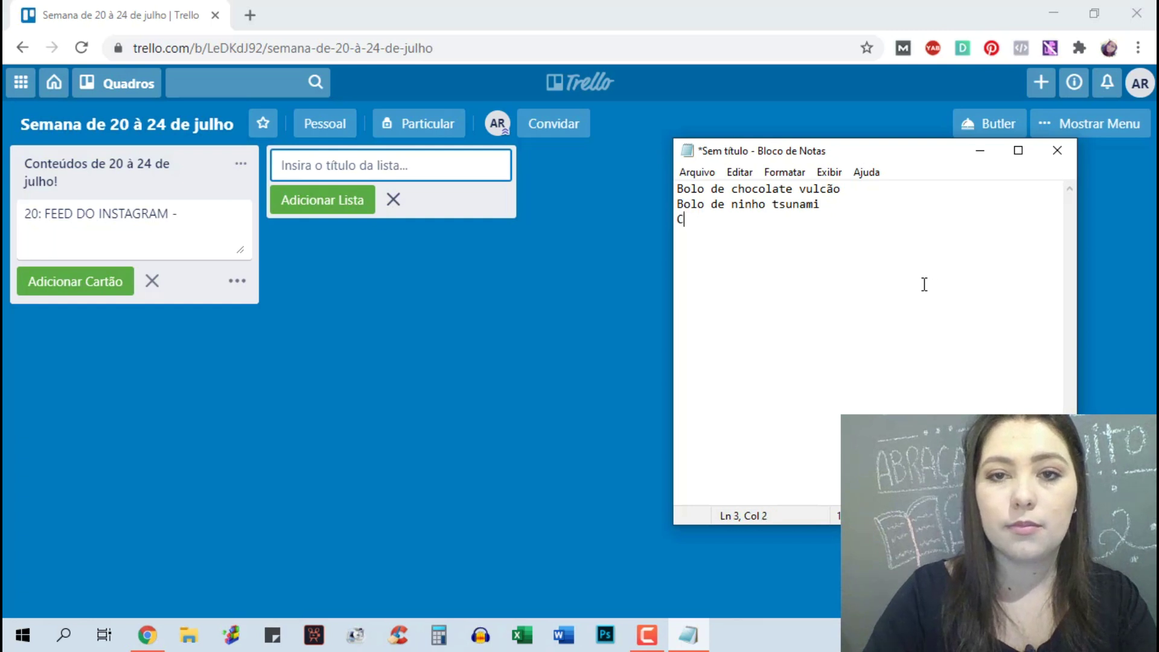
text(aseirinhos de )
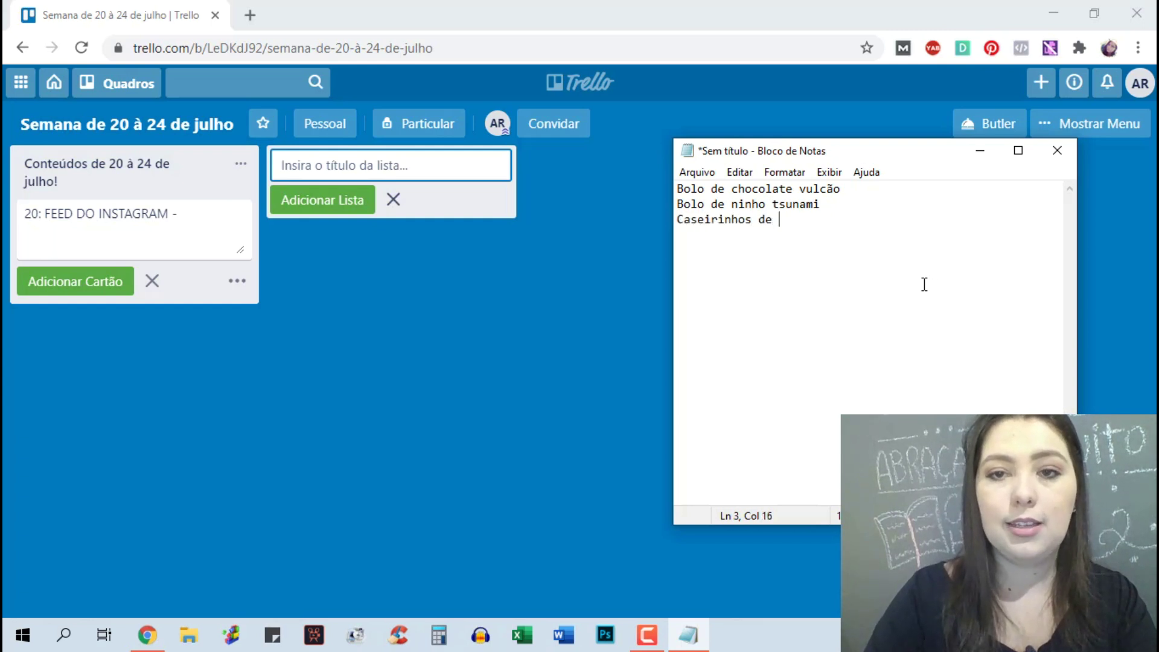
text(kit kat)
key(Return)
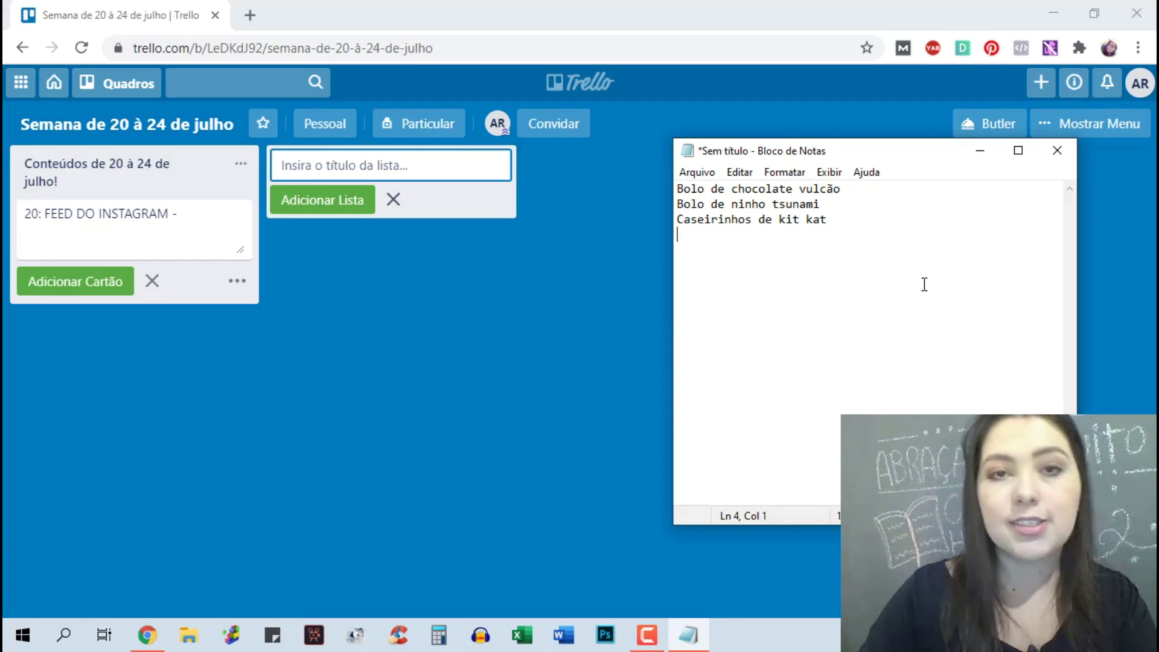
- Extend the product notes with two more lines, "Copo da felicidade" and "Bolo no pote de abacaxi"
text(Copo de)
text( felicidade)
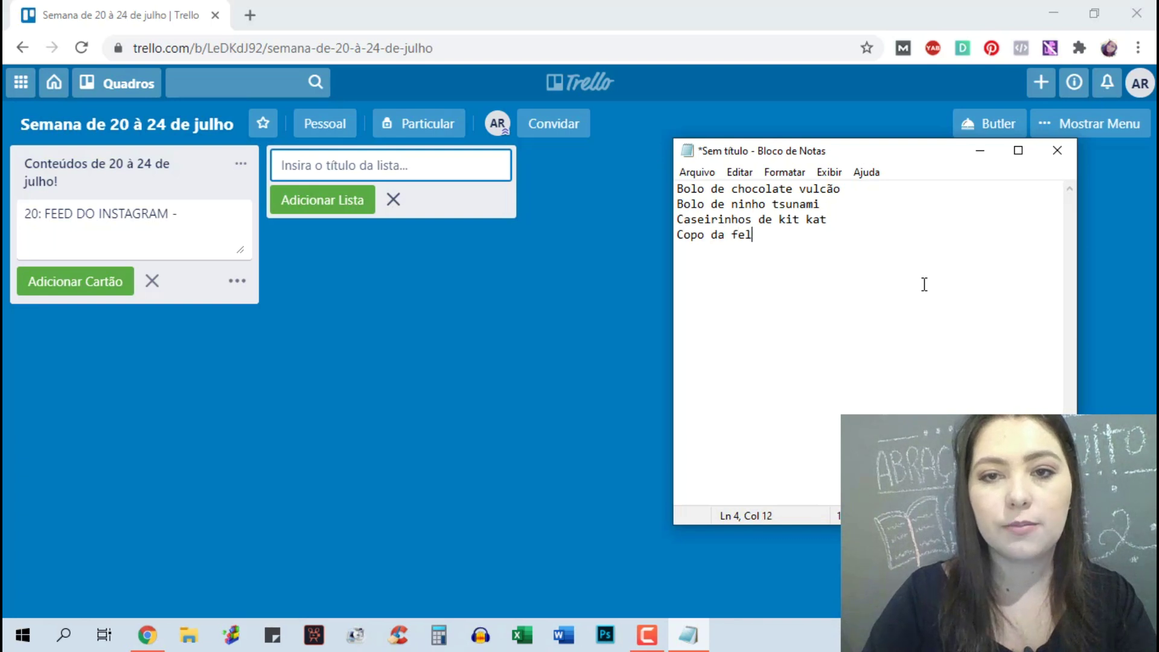
key(Return)
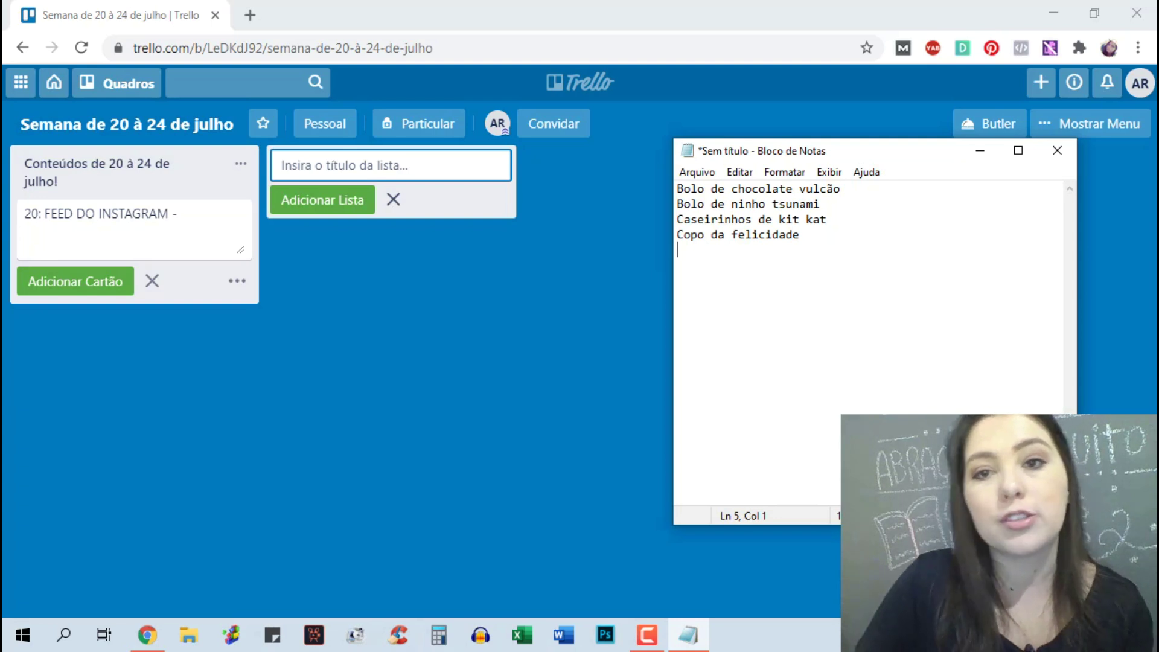
drag(848, 189, 674, 188)
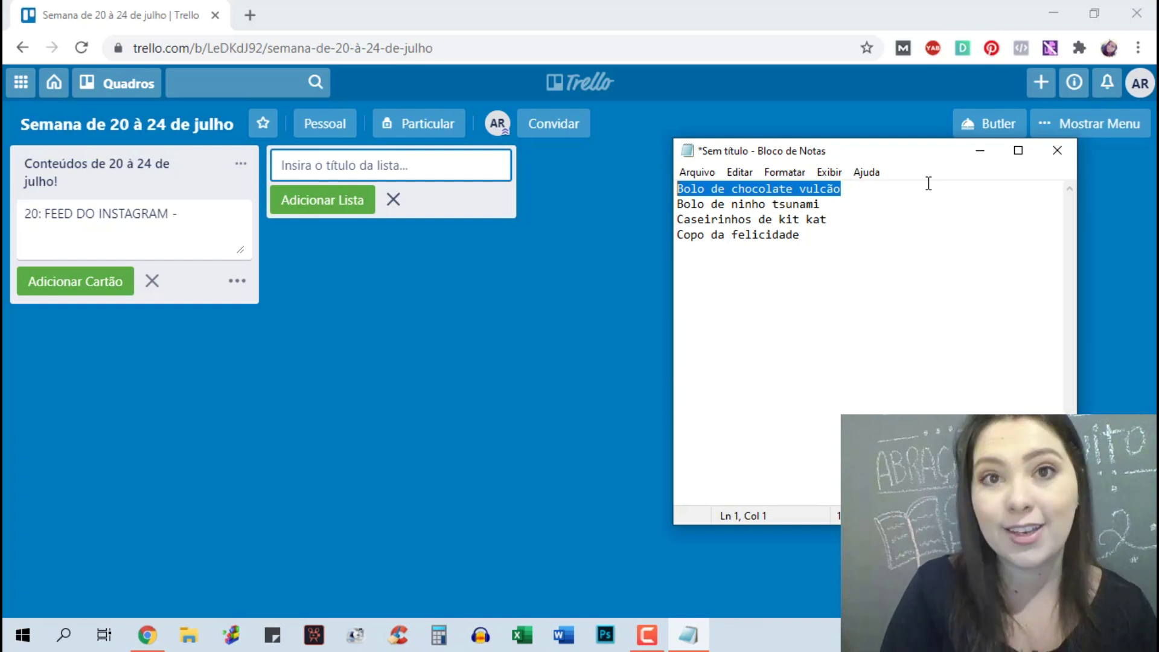
click(922, 212)
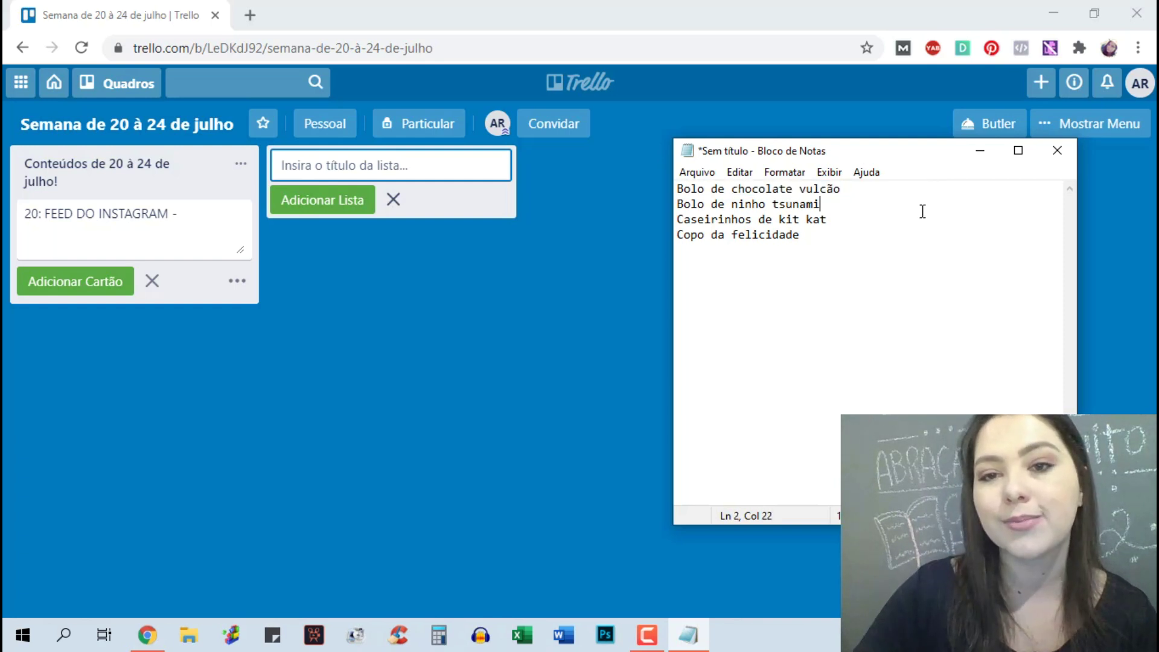
key(ctrl+End)
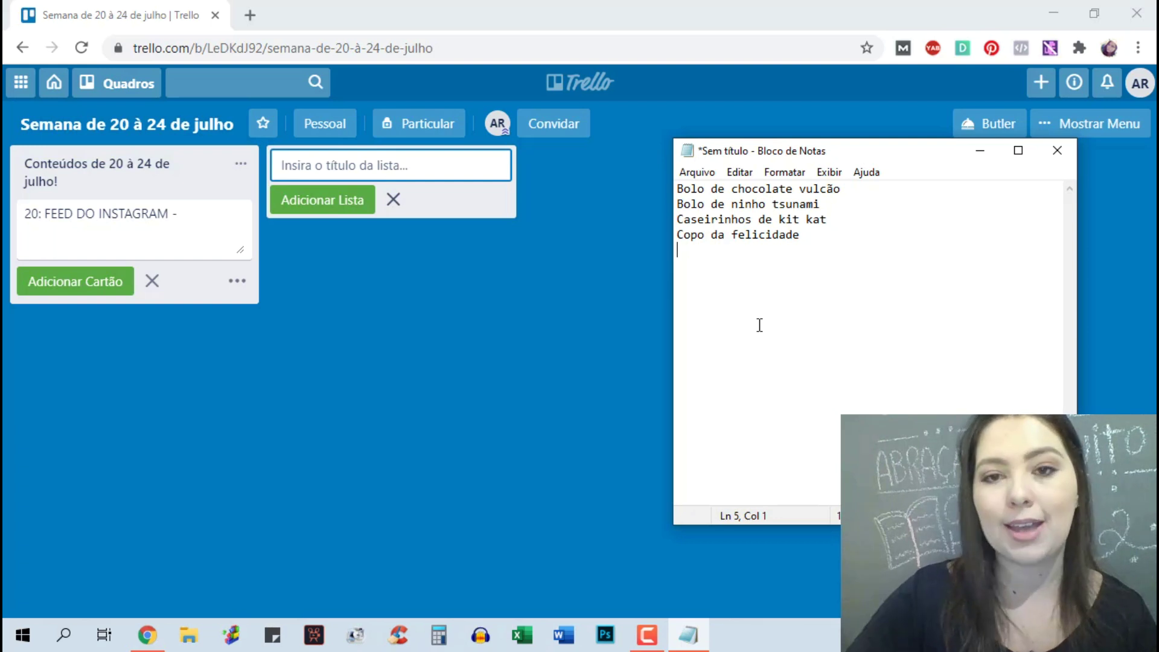
text(Bolo n)
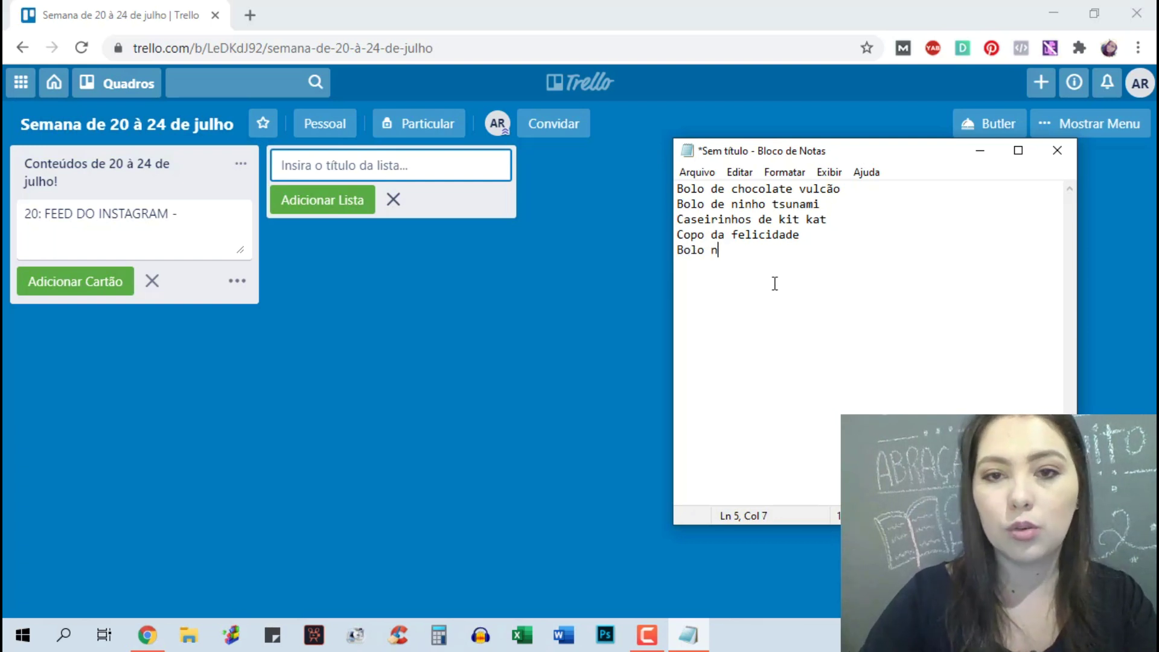
text(o pote de abacaxi)
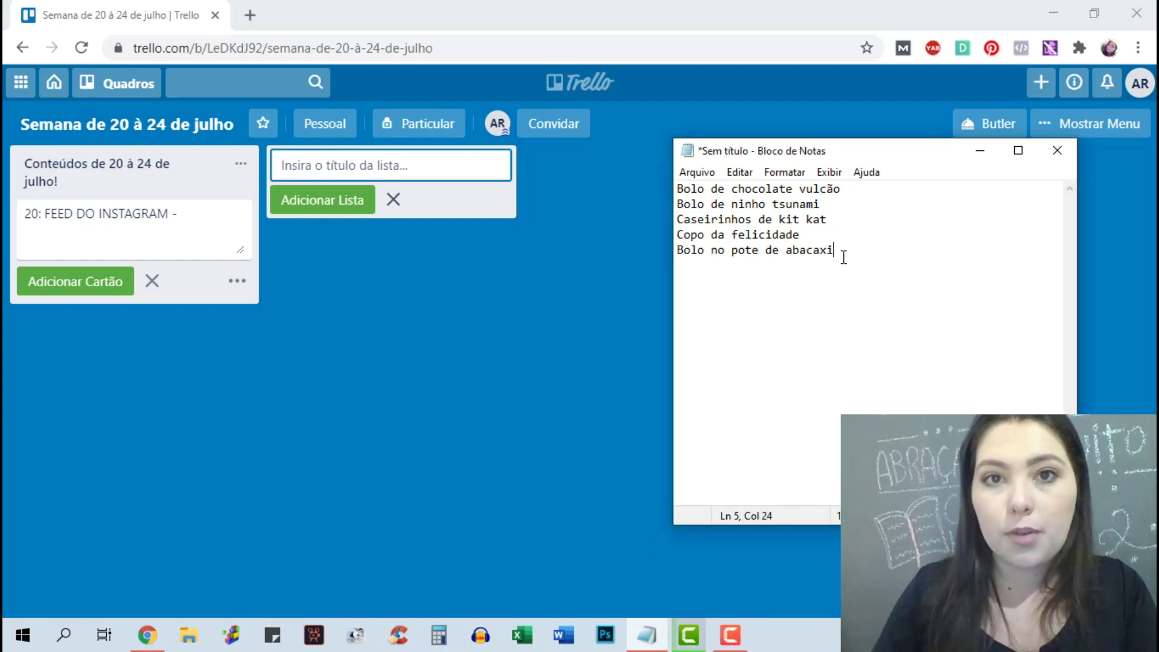
- Go over the product lines in the notes and highlight "Bolo de chocolate vulcão" for reference
drag(835, 250, 930, 227)
click(920, 252)
click(918, 204)
click(925, 187)
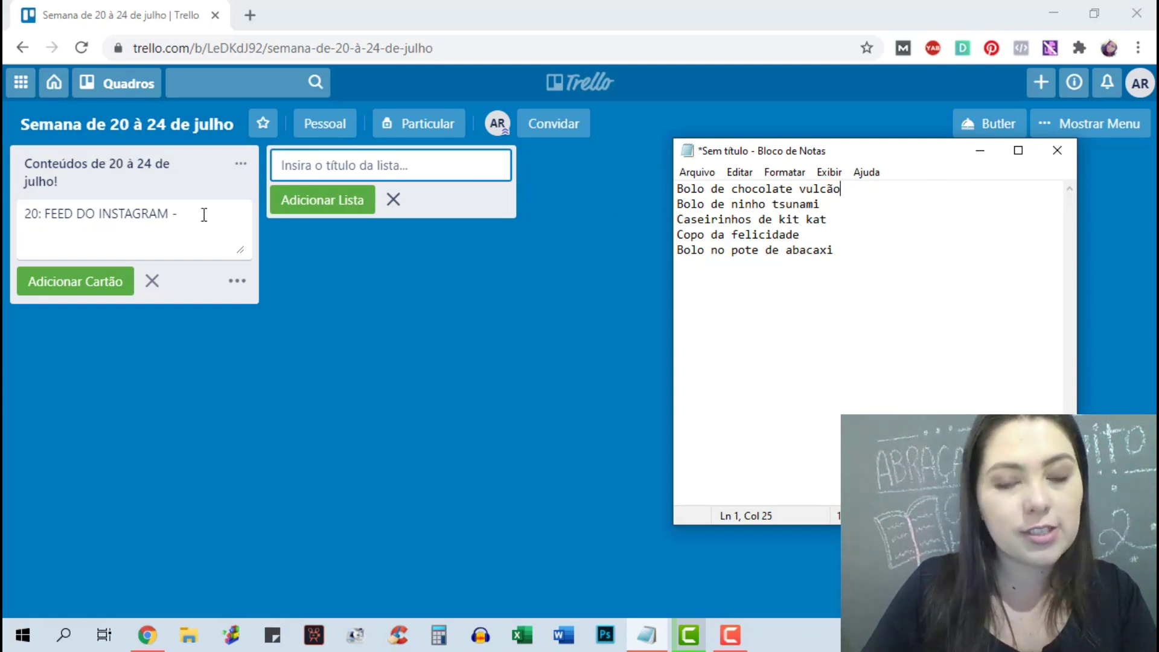
drag(841, 189, 667, 182)
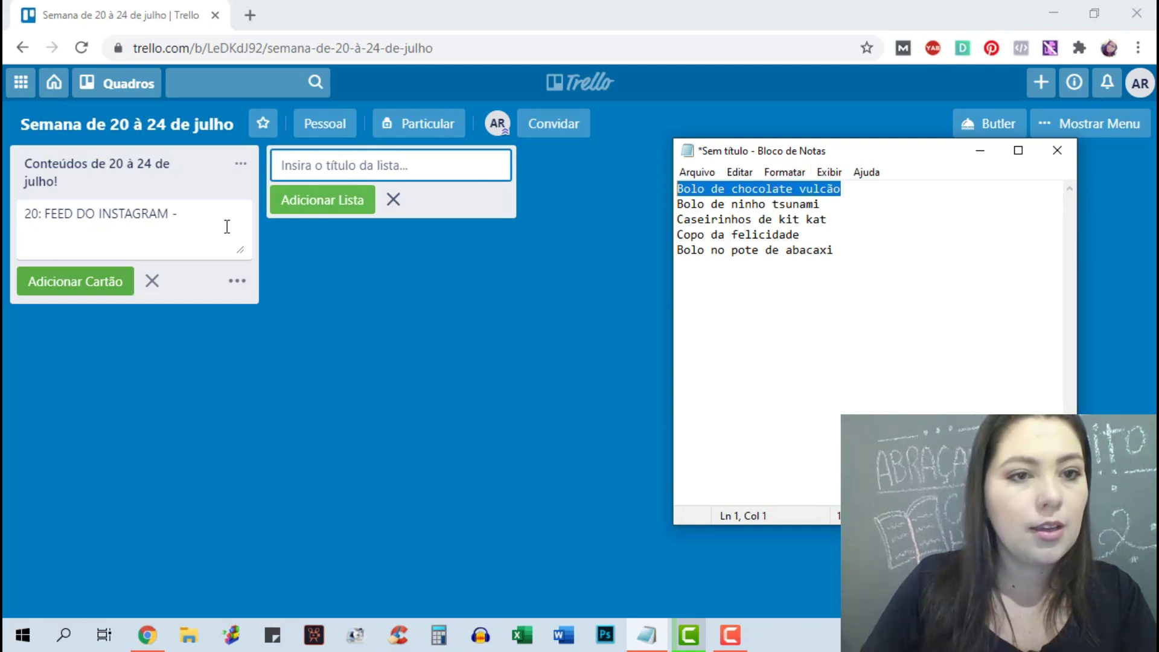
- Complete the day 20 Instagram feed card text with "Conteudo descritivo: Bolo de chocolate vulcão" and add the card to the list
click(212, 212)
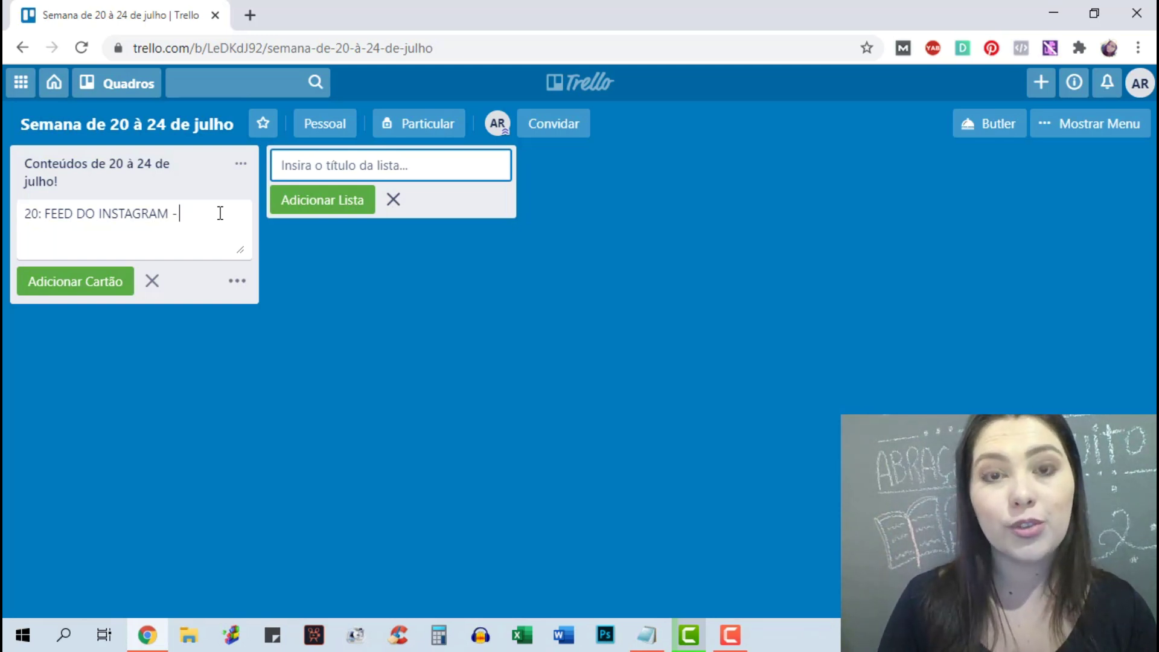
click(647, 635)
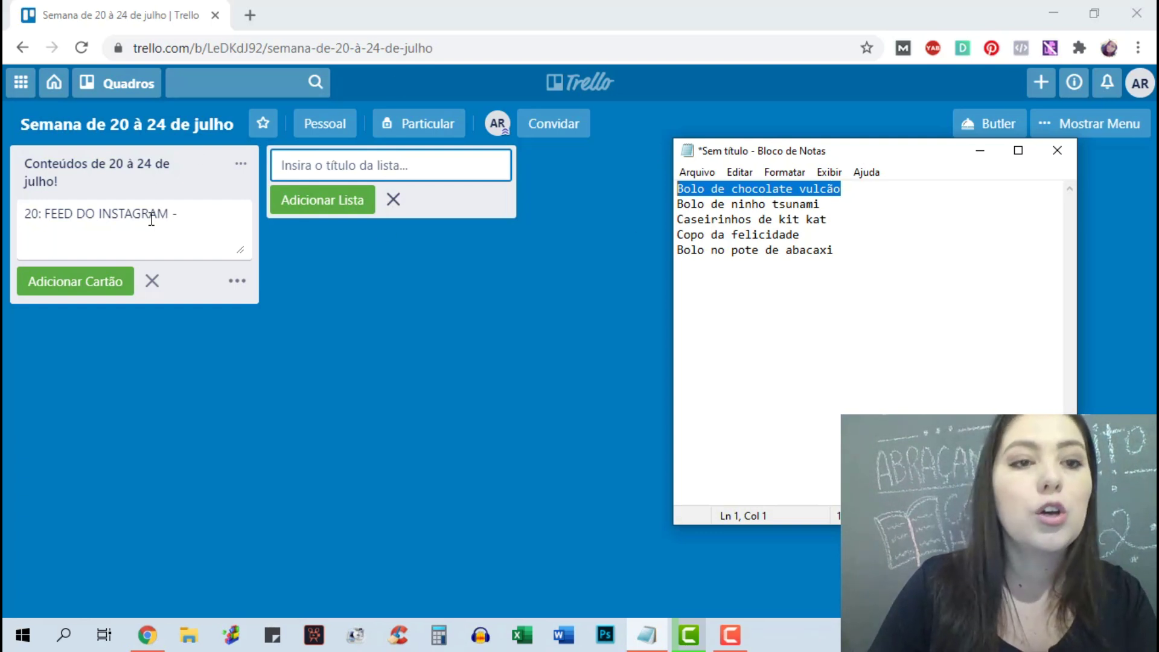
click(251, 217)
text(cONTEUDO DES)
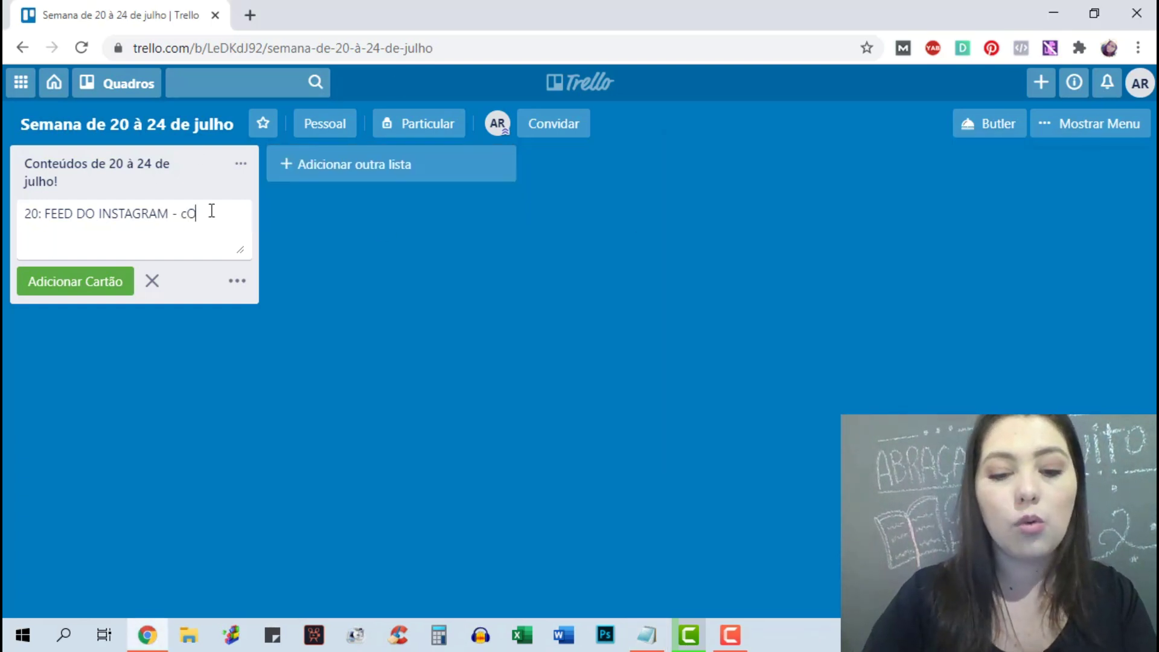
key(BackSpace)
key(BackSpace)
key(BackSpace)
key(BackSpace)
key(BackSpace)
key(BackSpace)
key(BackSpace)
key(BackSpace)
key(BackSpace)
key(BackSpace)
text(onteúdo desc)
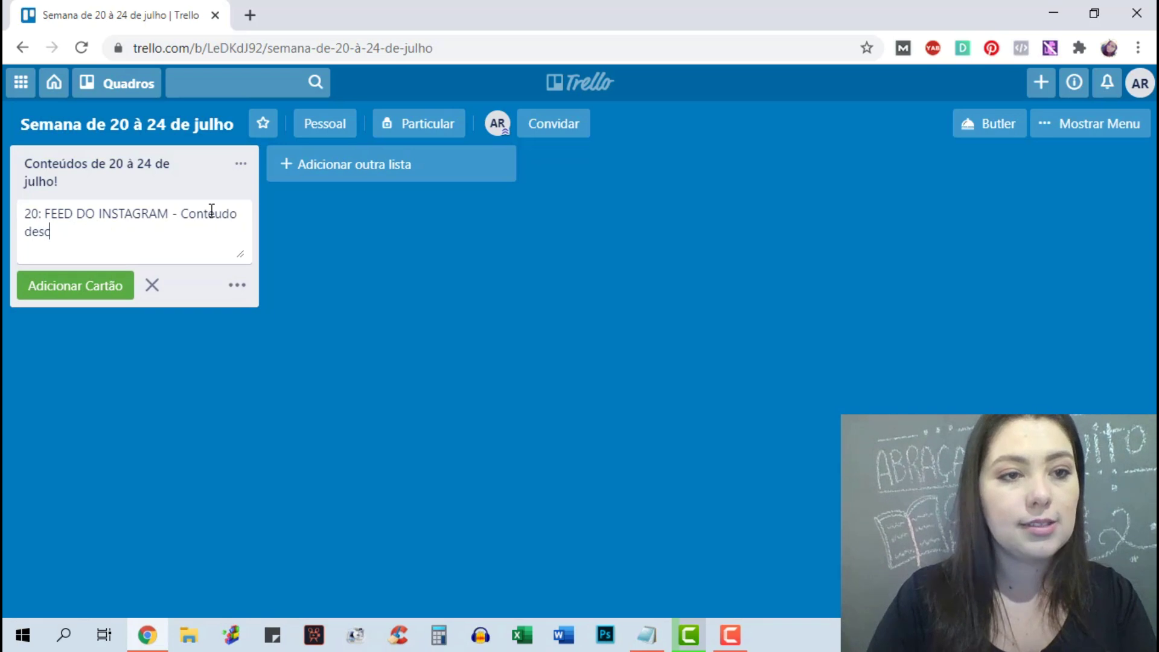
text(ritivo:)
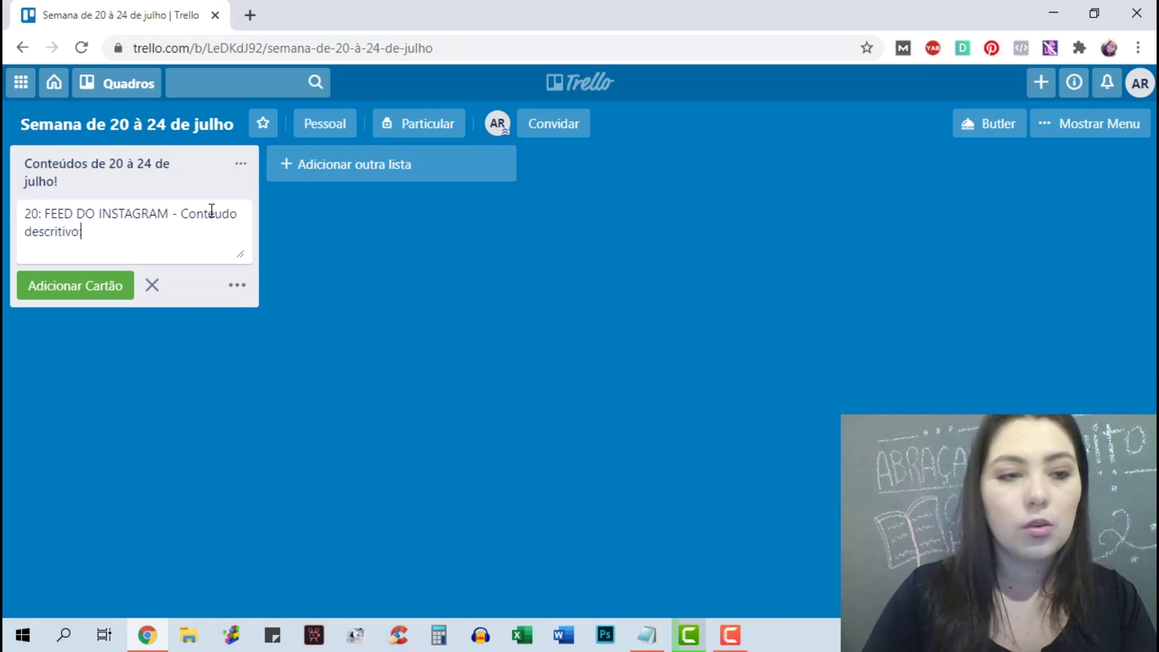
text( Bolo de chocolate vulcão)
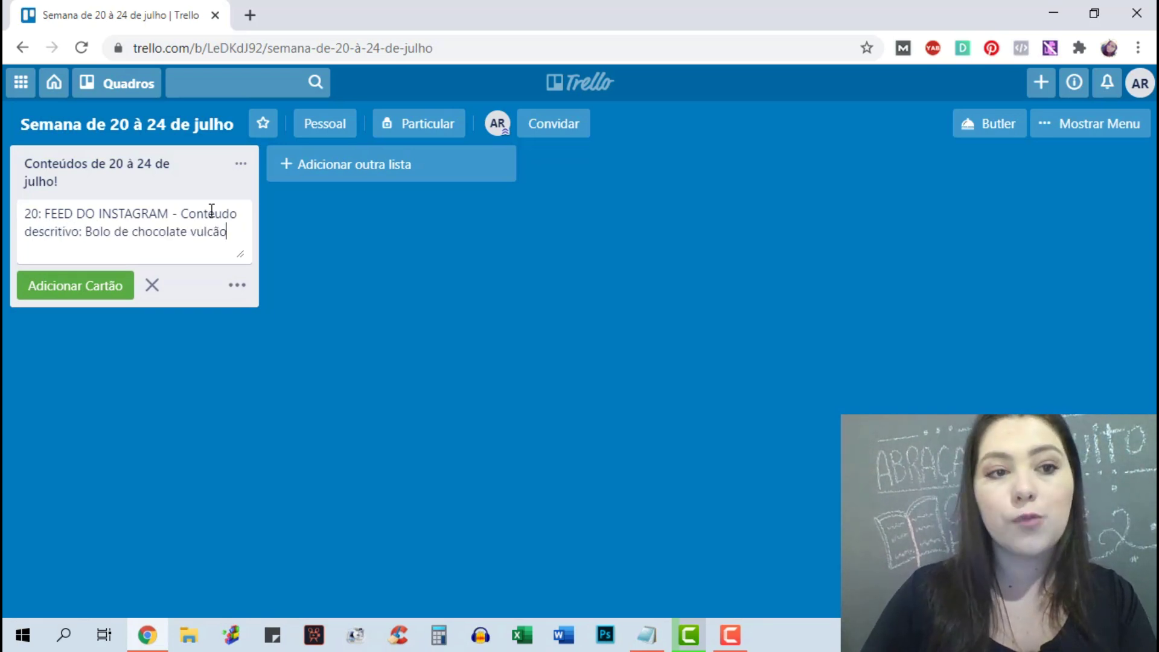
click(107, 293)
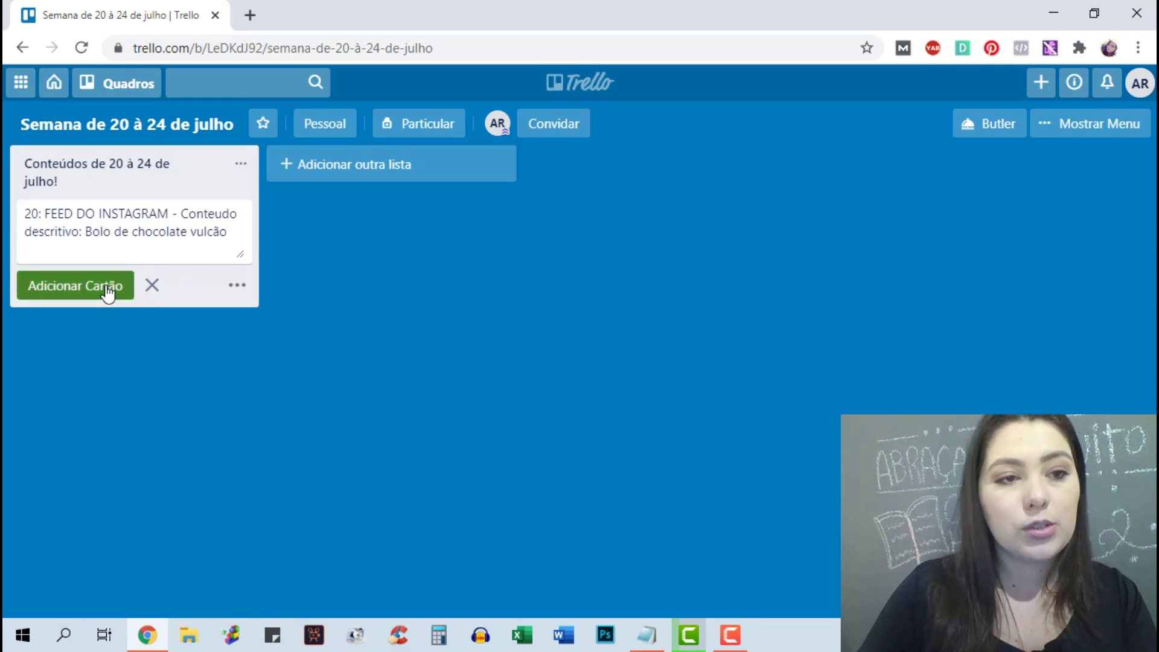
- Add the card "21: PERFIL DO FACEBOOK - Anuncio de venda: Bolo de ninho tsunami", taking the product name from the notes
text(21:)
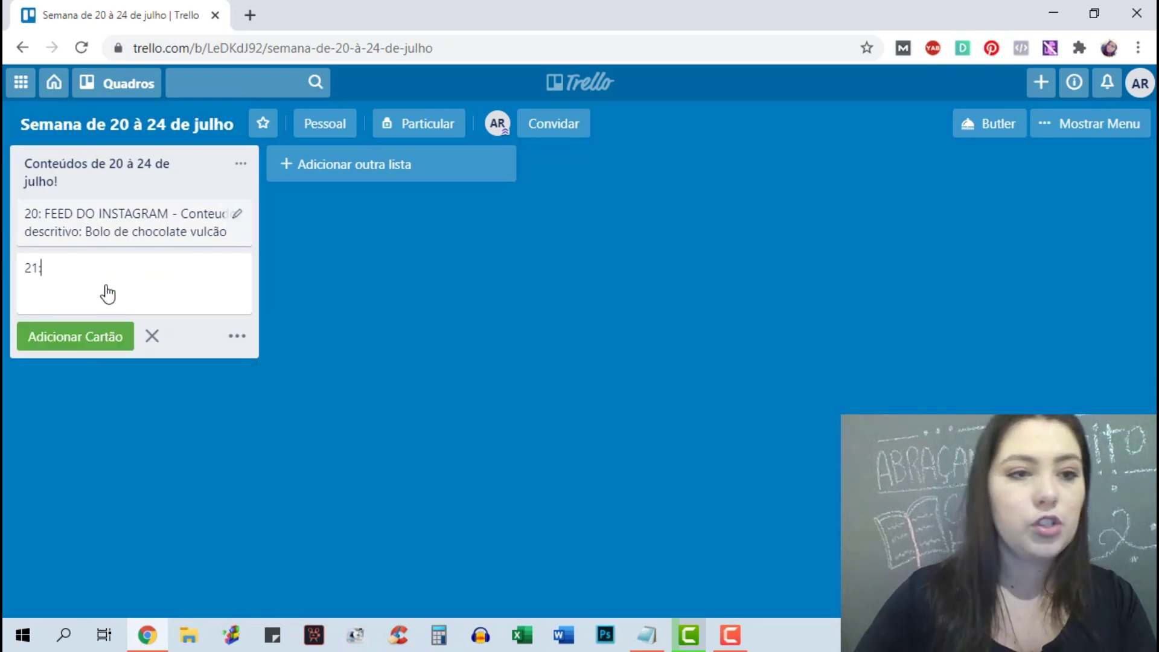
click(647, 635)
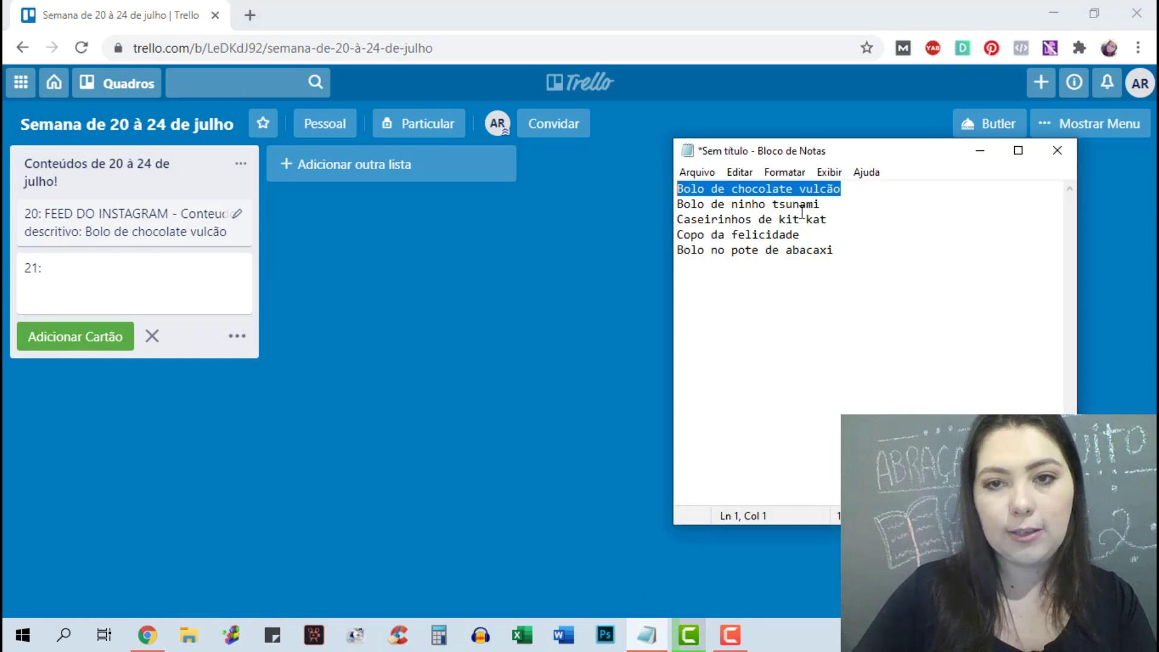
drag(677, 204, 825, 204)
click(82, 272)
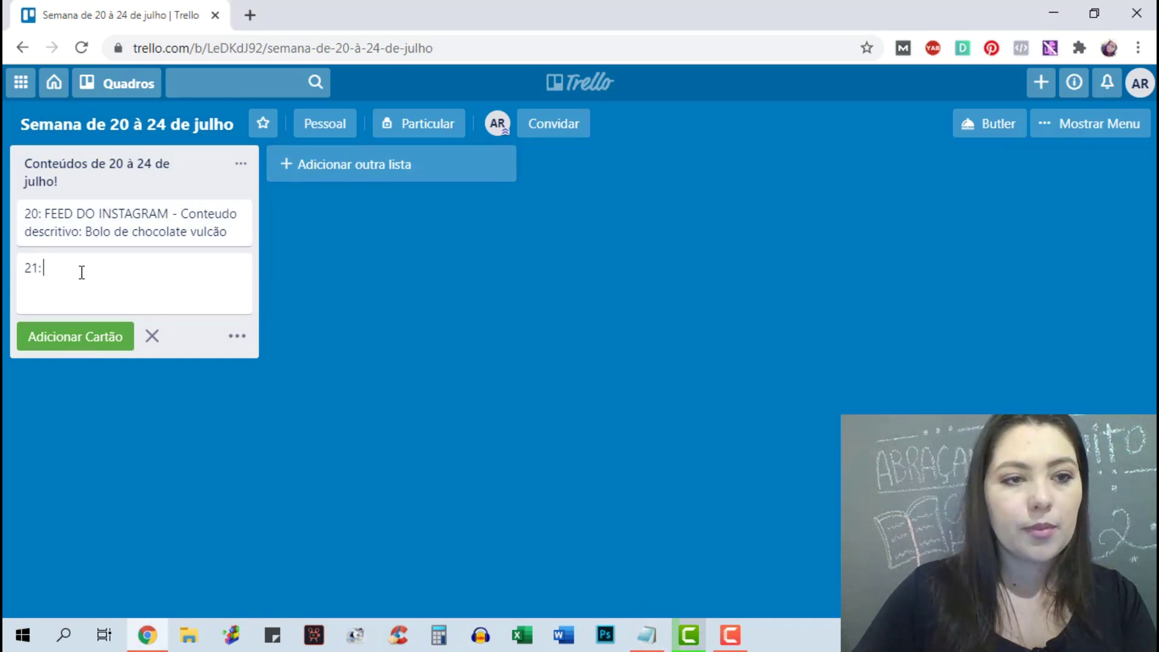
text(PERFIL DO FACEBOOK - )
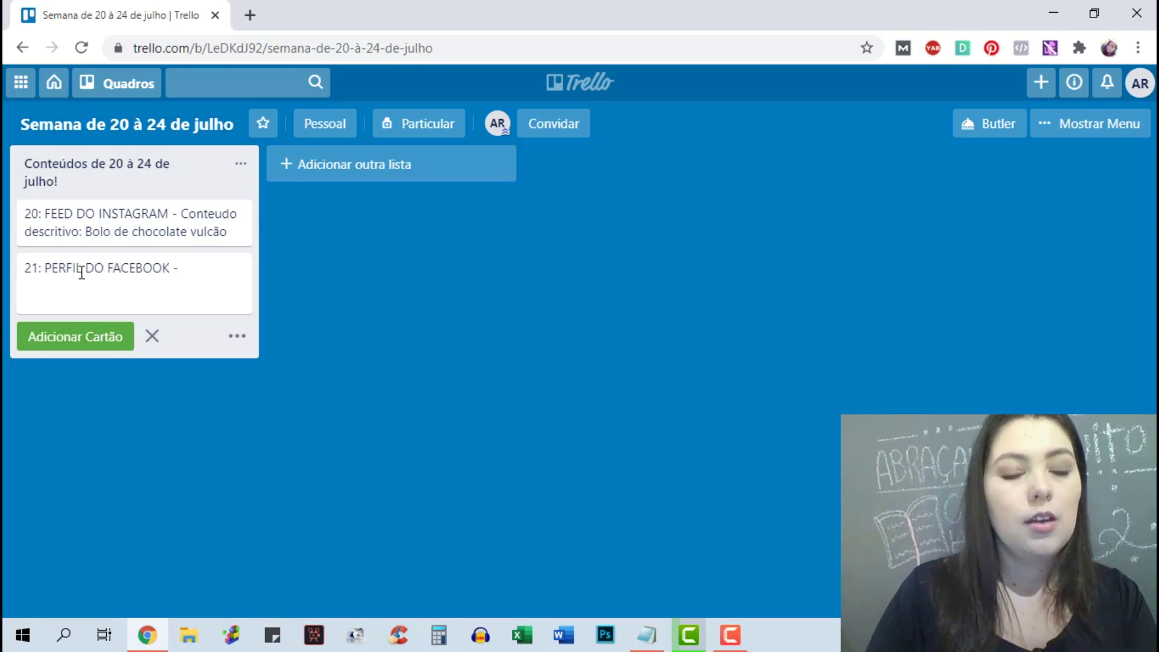
text(Anuncia de)
key(BackSpace)
text(o de venda)
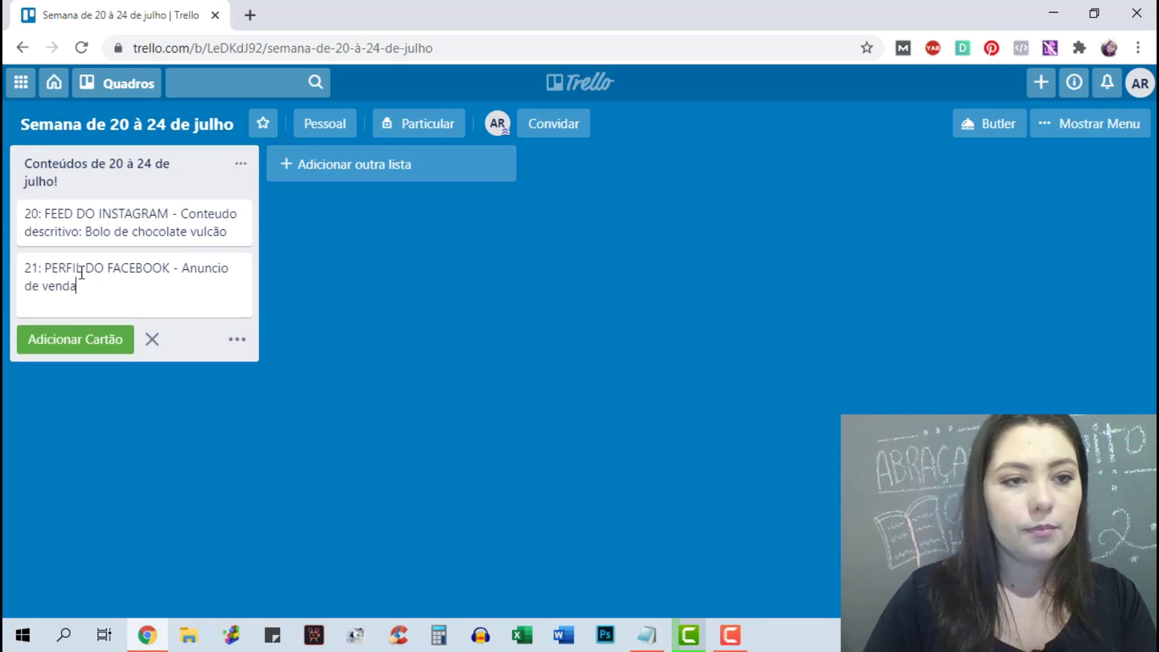
text(: Bolo de ninho tsunami)
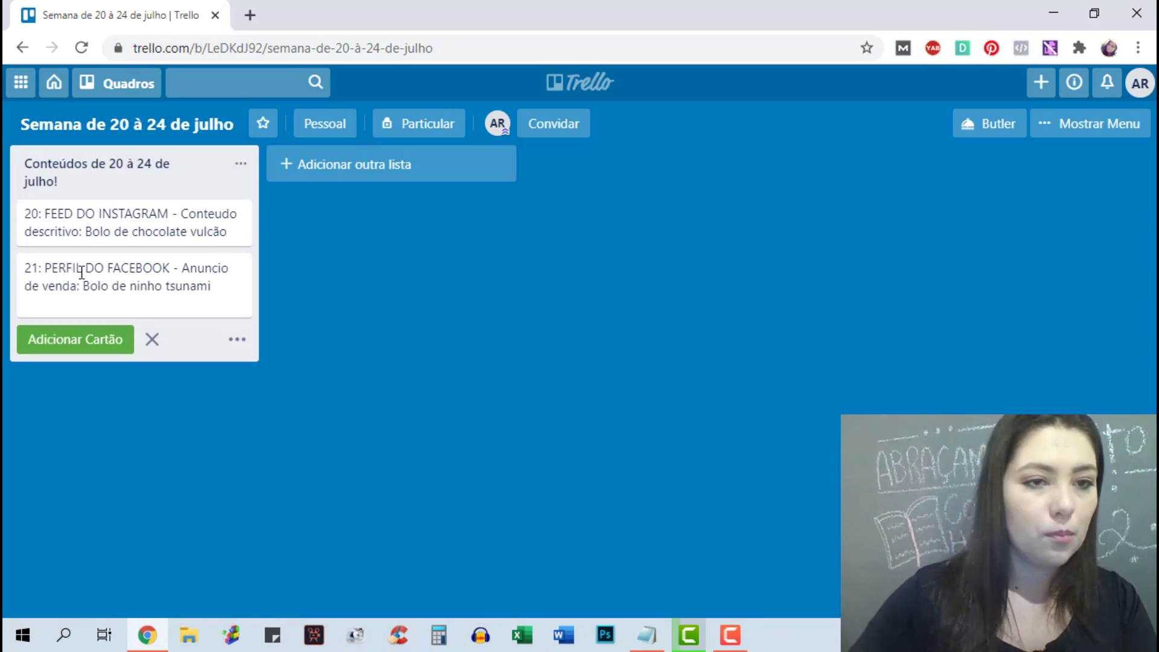
click(100, 343)
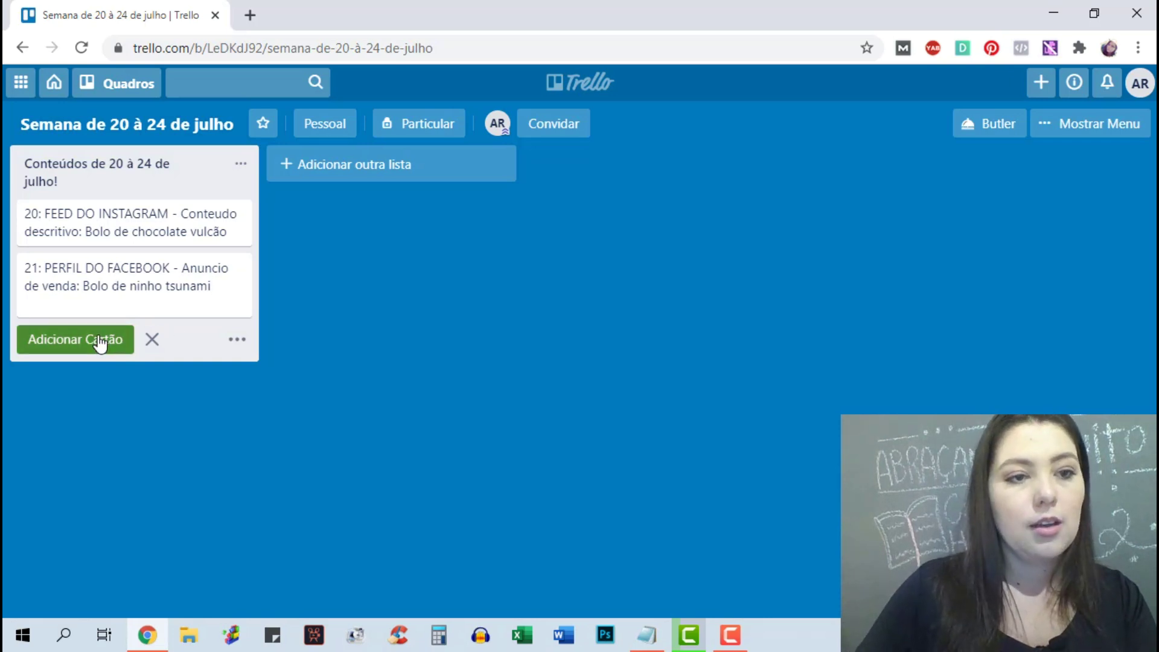
- Add the card "22: STORY - Conteudo informativo dos ingredientes: Caseirinhos de kit kat", copying the product name from the notes
text(22:)
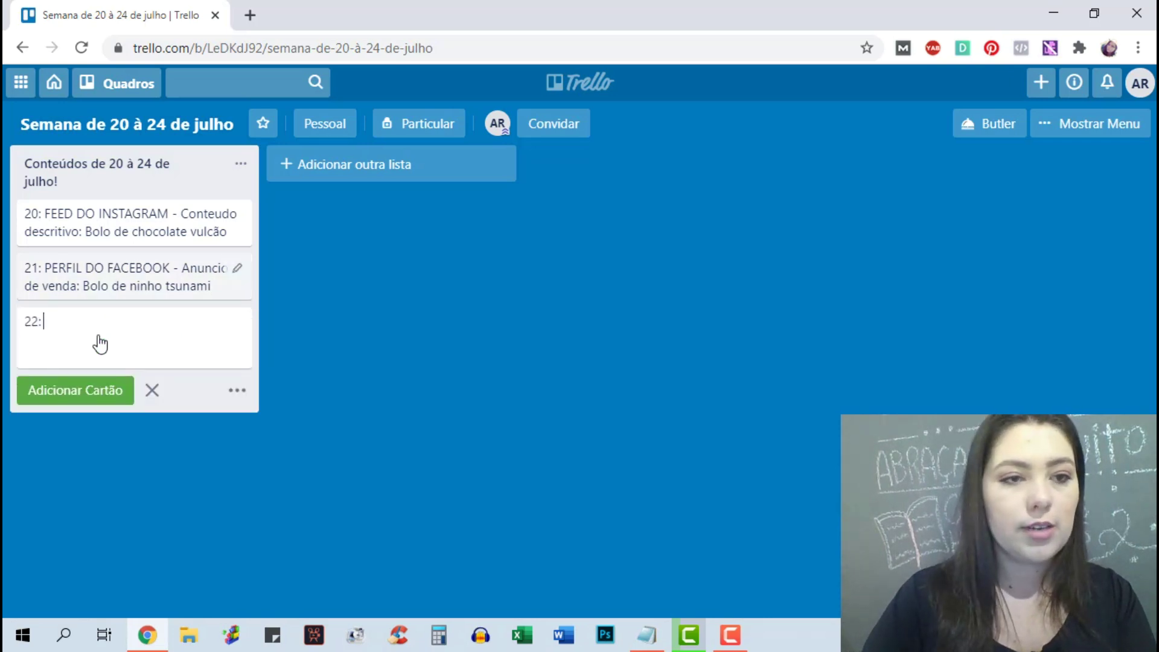
text( STORY)
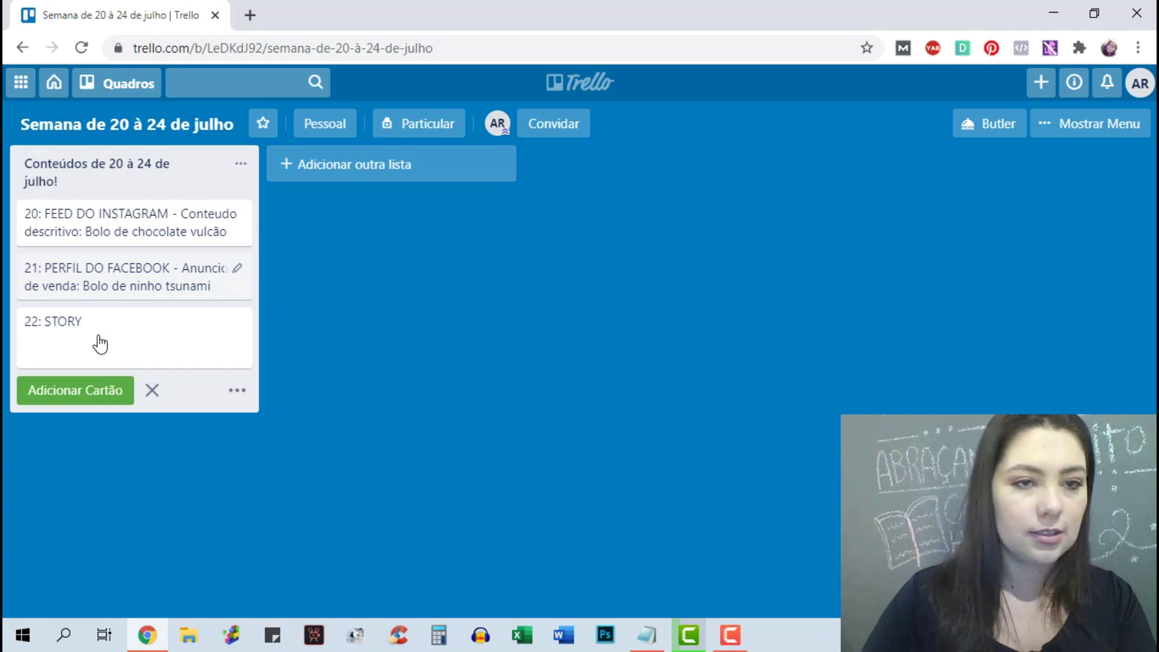
text( - Conteudo infor)
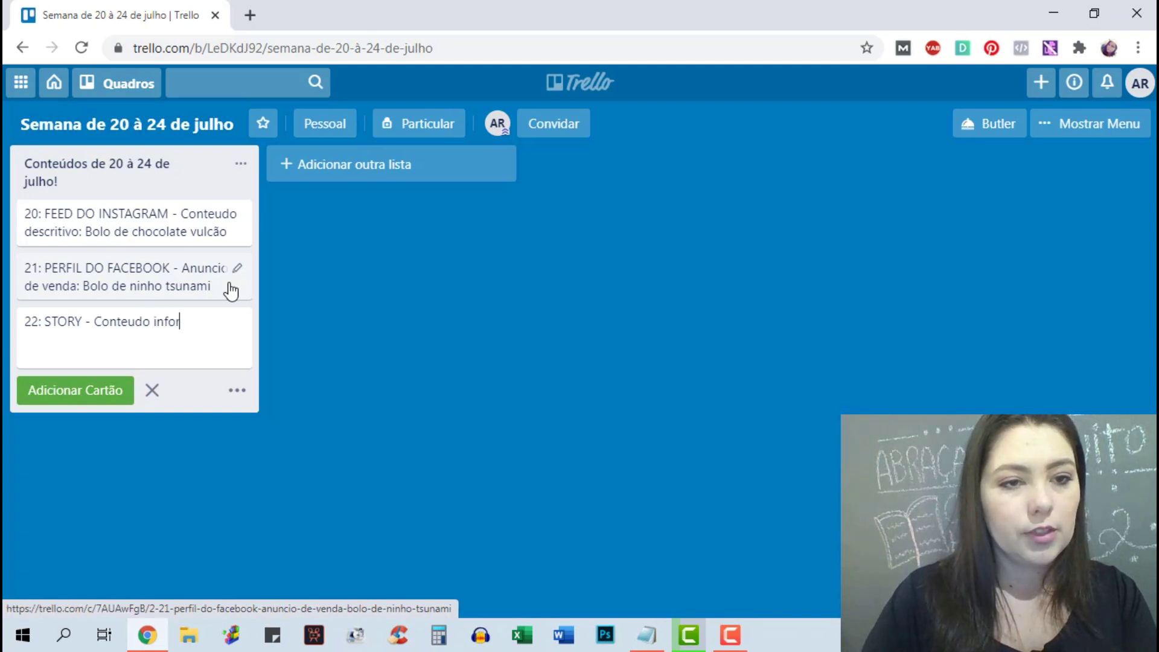
text(mativo)
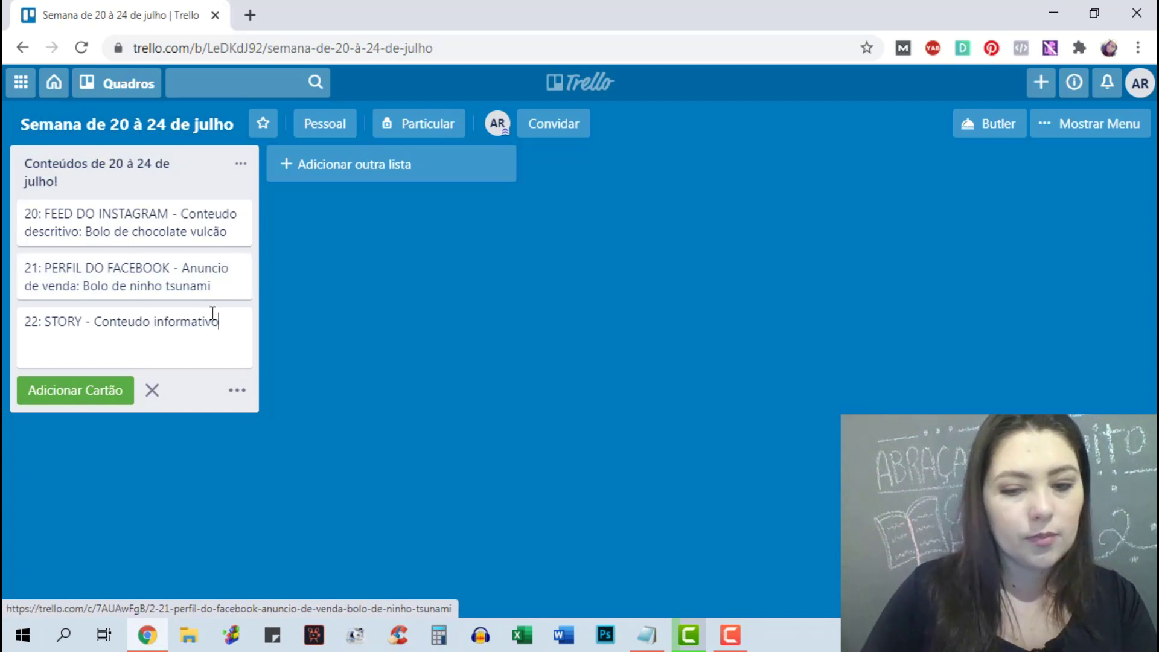
text( dos ingredientes:)
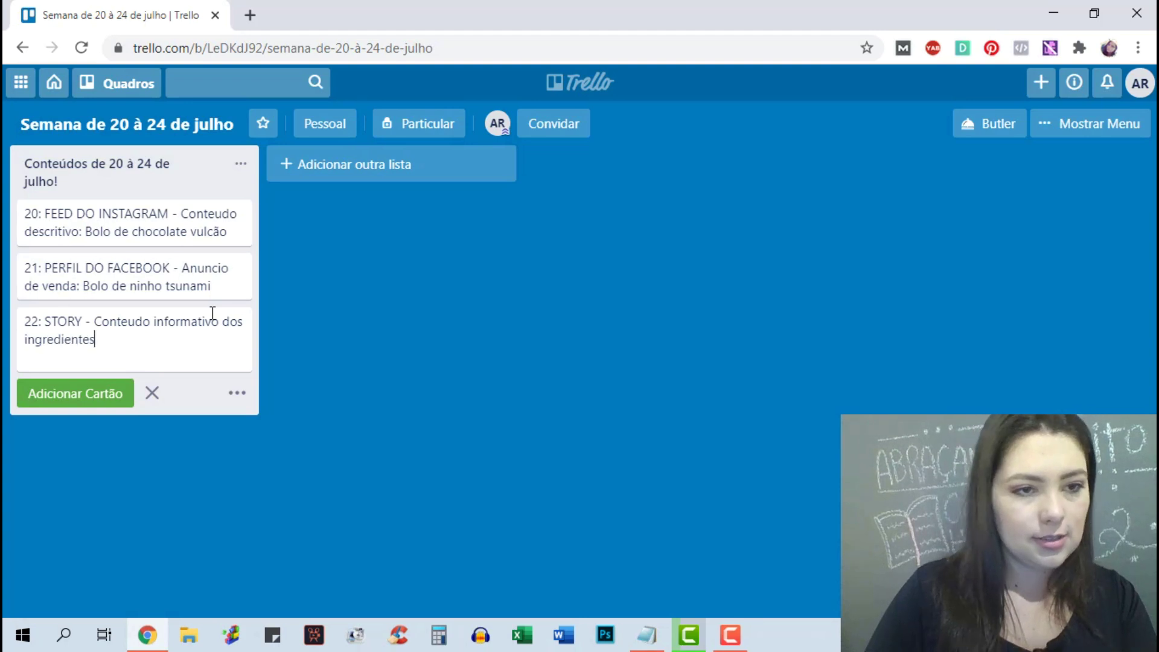
click(662, 647)
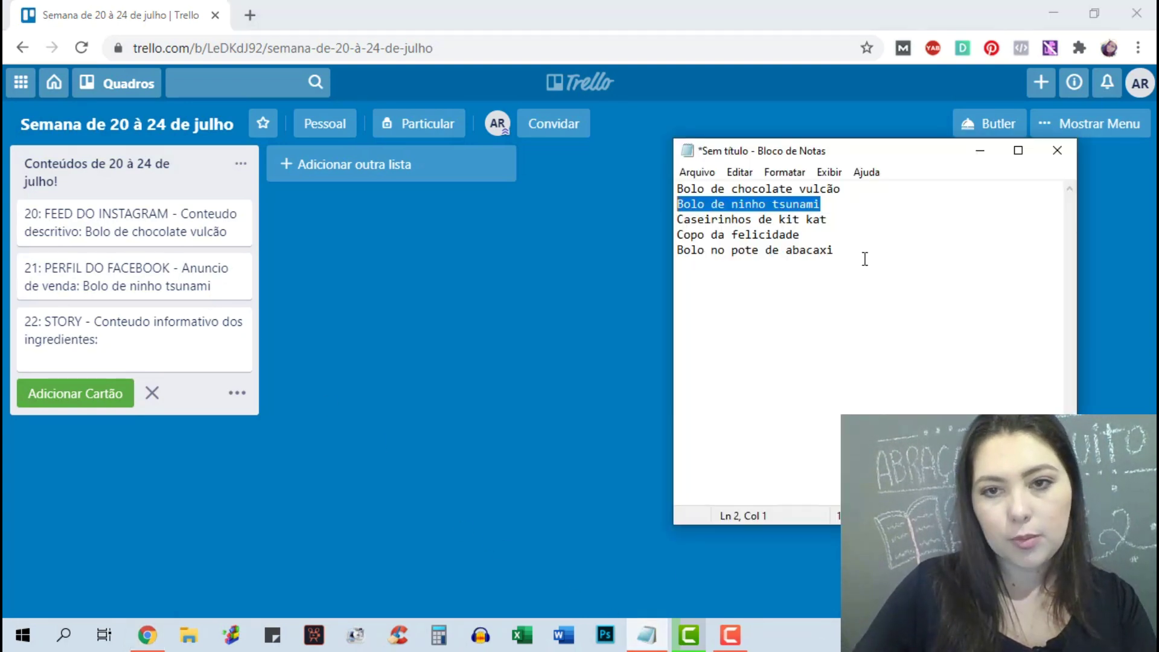
drag(842, 219, 669, 219)
key(ctrl+c)
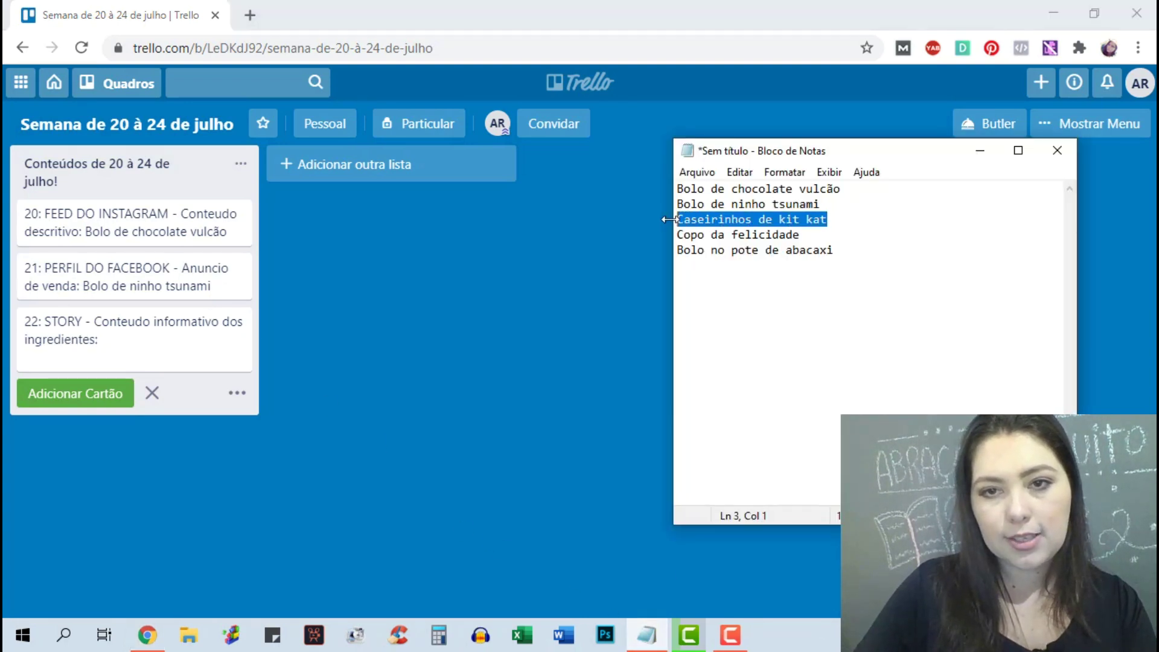
click(162, 338)
key(ctrl+v)
click(109, 393)
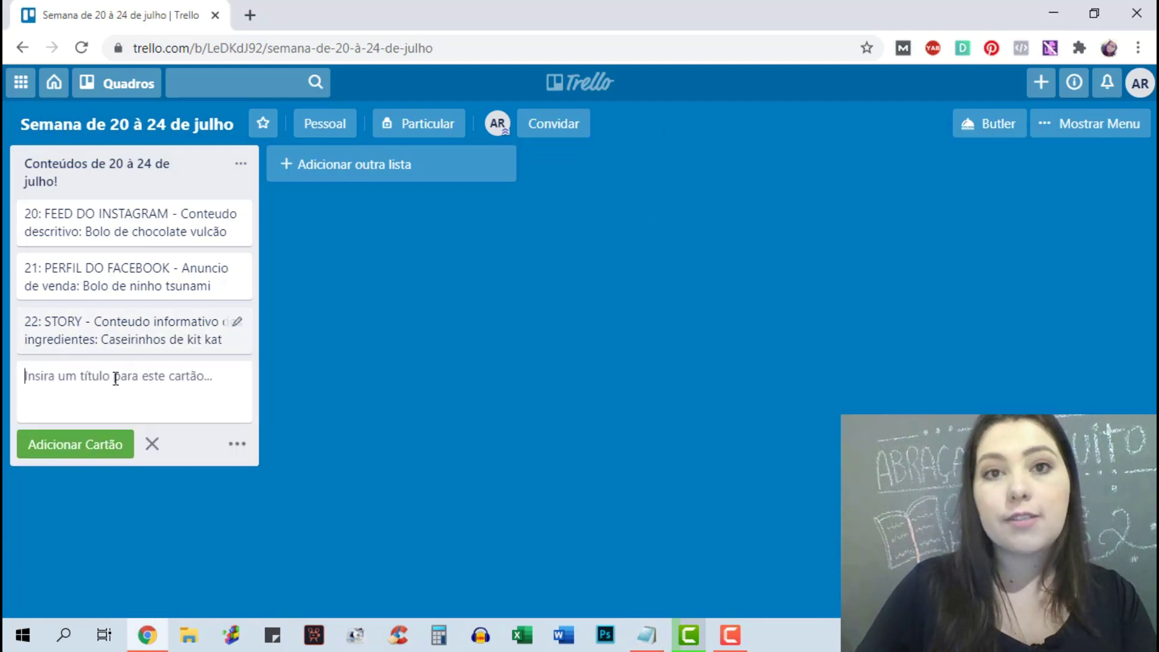
- Add the card "23: GRUPOS DO FACEBOOK - Anuncio de venda: Copo da felicidade", copying the product name from the notes
text(23:)
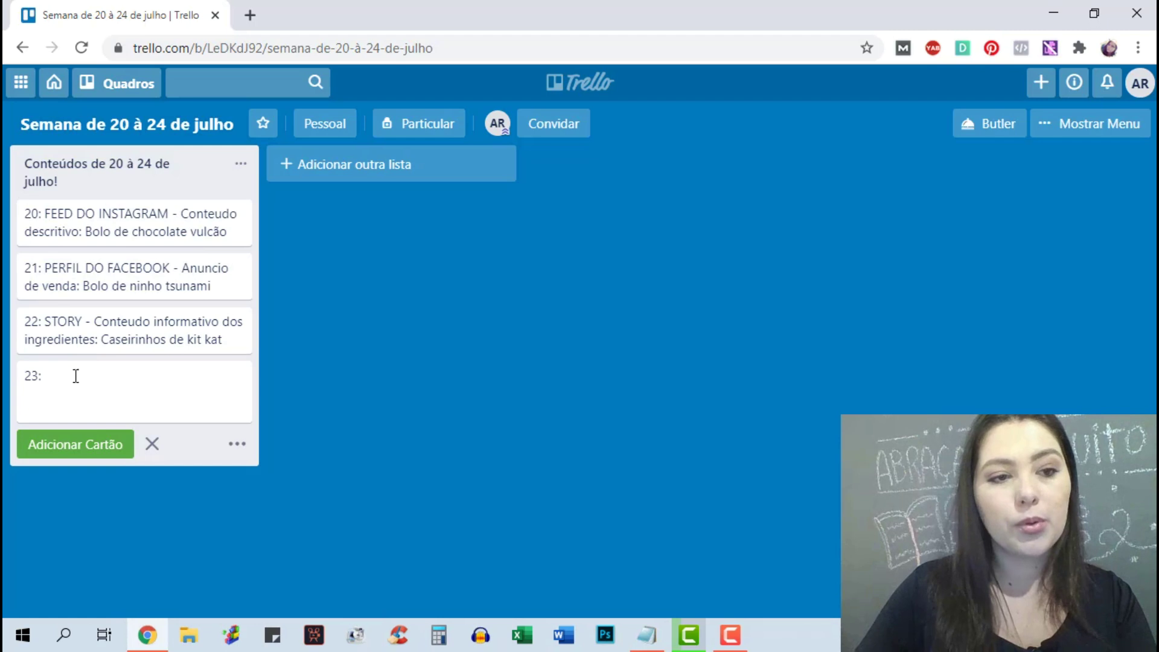
text(GRUPOS DO FACEBOOK - Anuncio de)
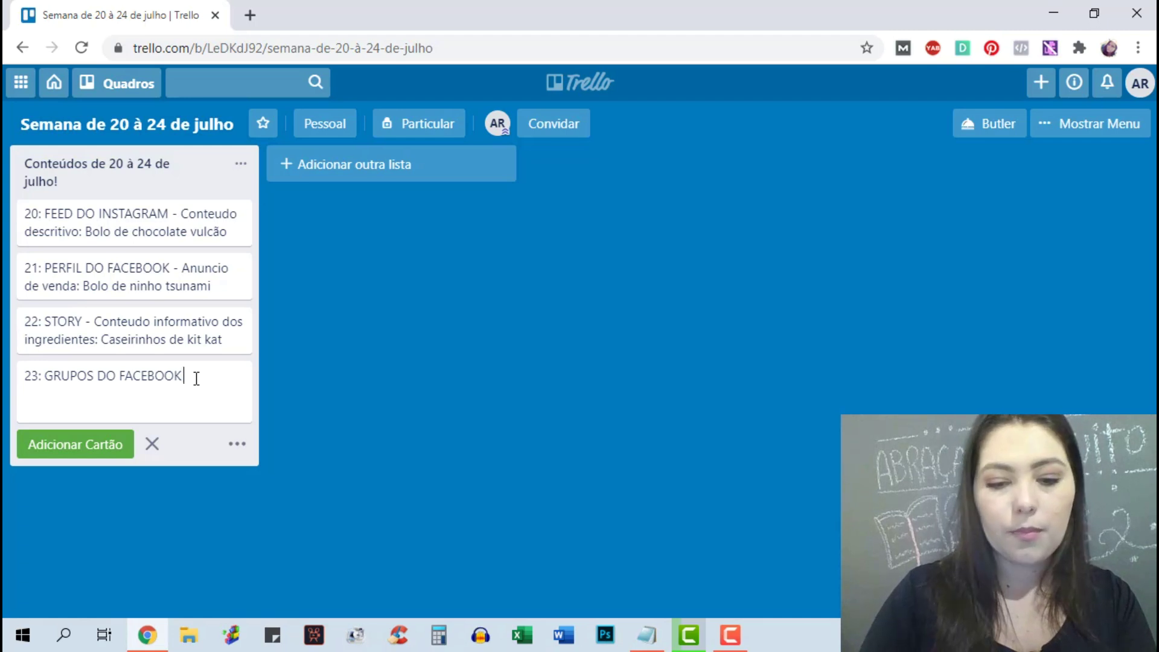
text( ven)
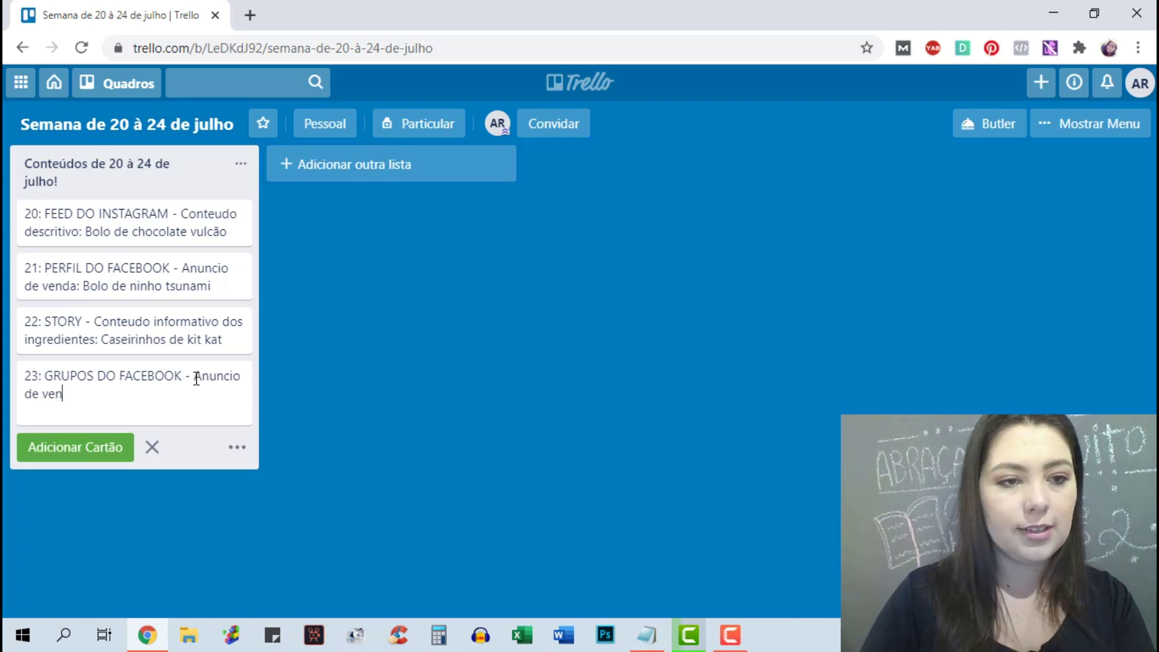
text(da:)
click(646, 635)
drag(800, 236, 662, 239)
key(ctrl+c)
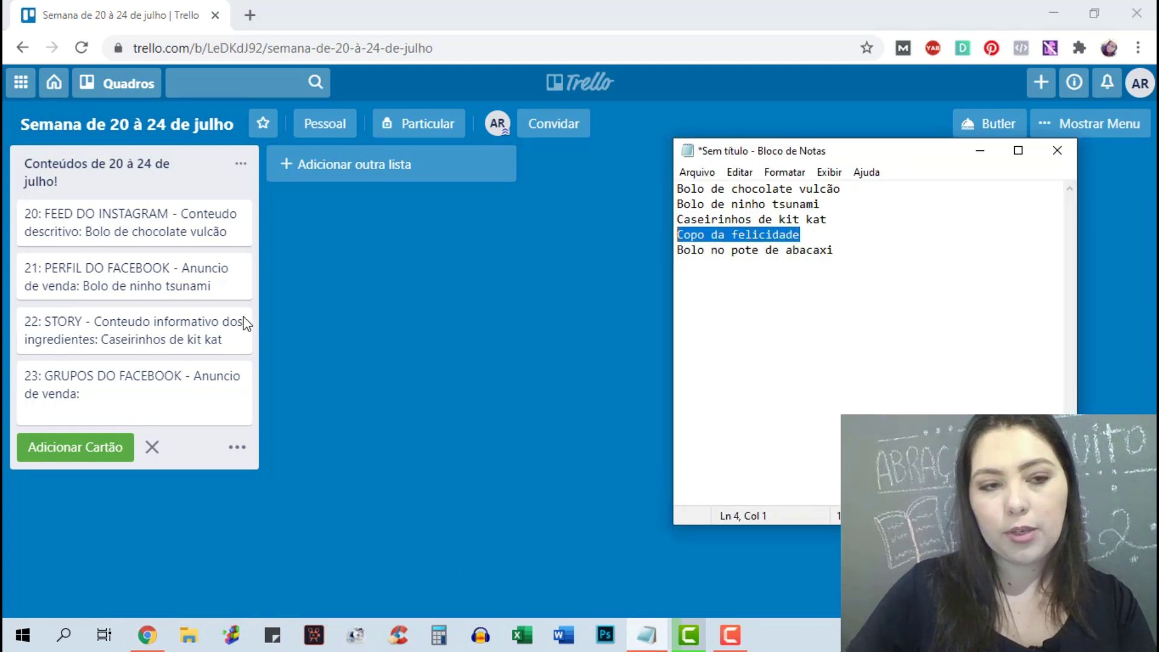
click(155, 376)
click(128, 393)
key(ctrl+v)
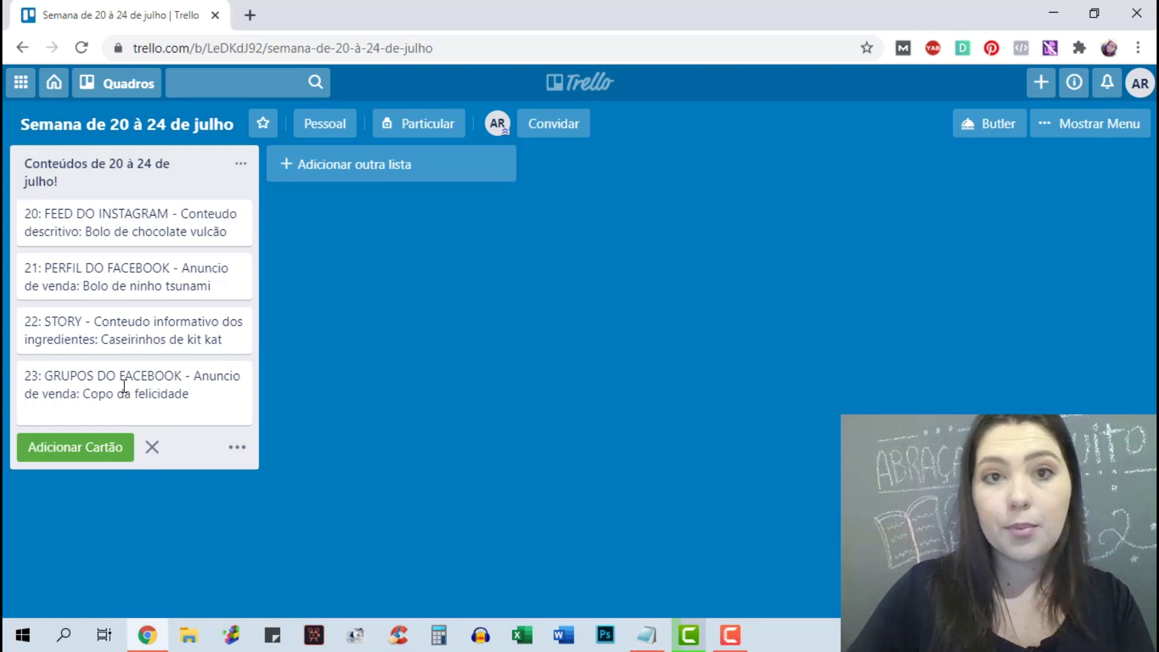
drag(194, 377, 182, 377)
click(182, 384)
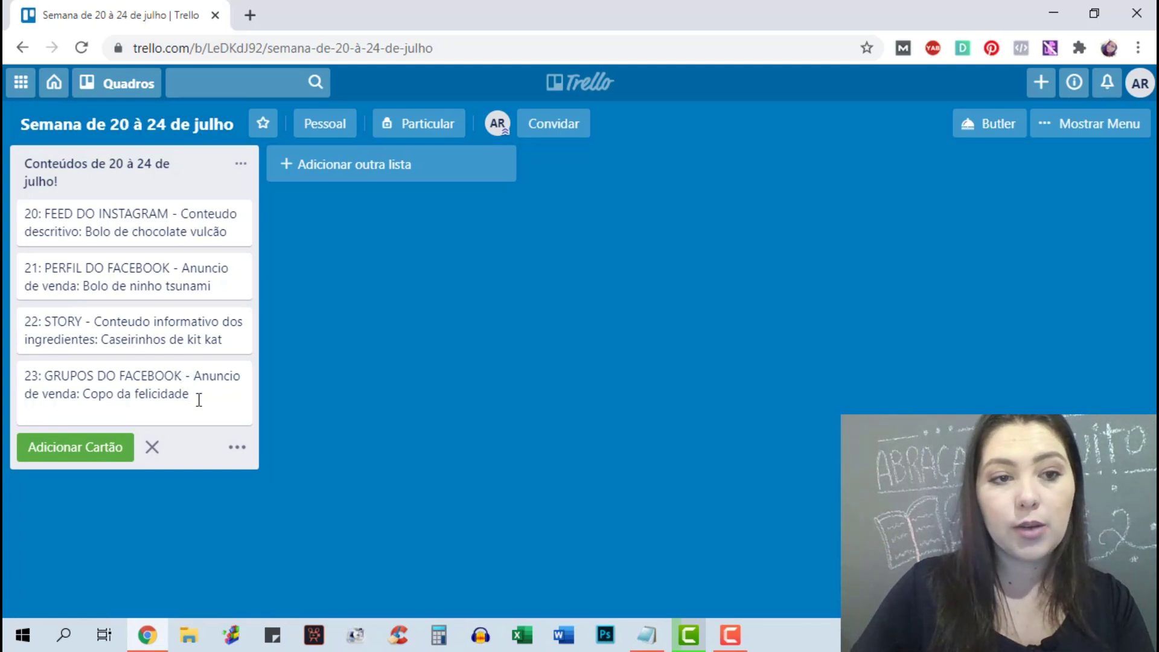
drag(207, 393, 86, 395)
click(212, 398)
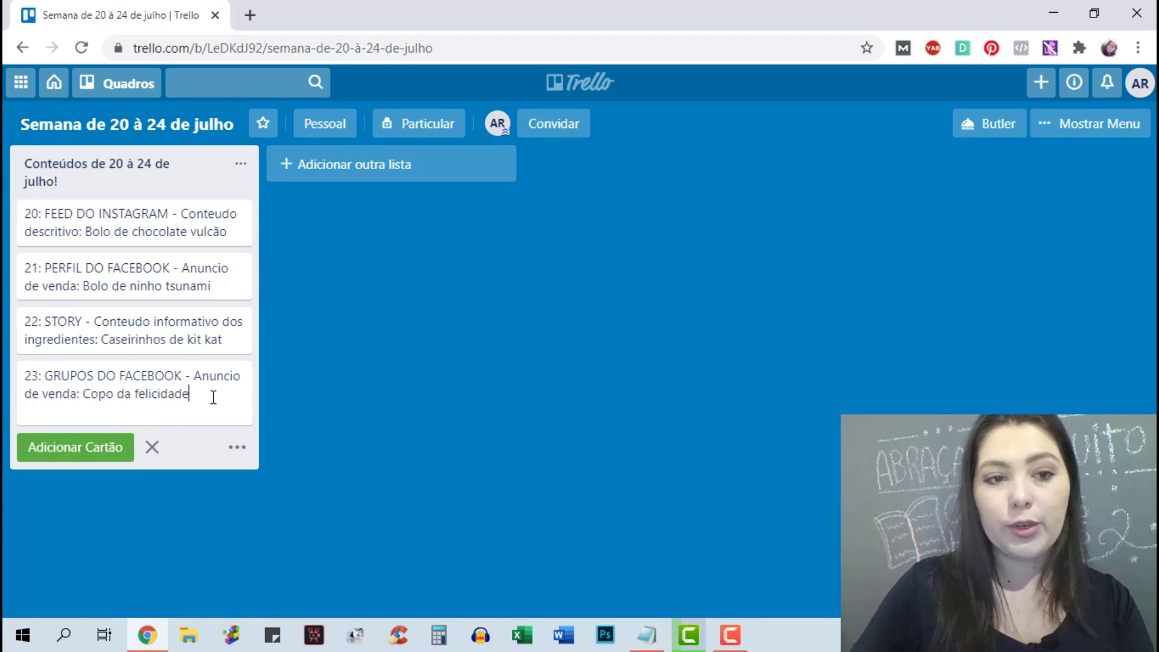
click(90, 454)
- Start a new card with "24:" and copy the product name "Bolo no pote de abacaxi" from the notes
text(24:)
key(alt+Tab)
click(853, 248)
key(shift+Home)
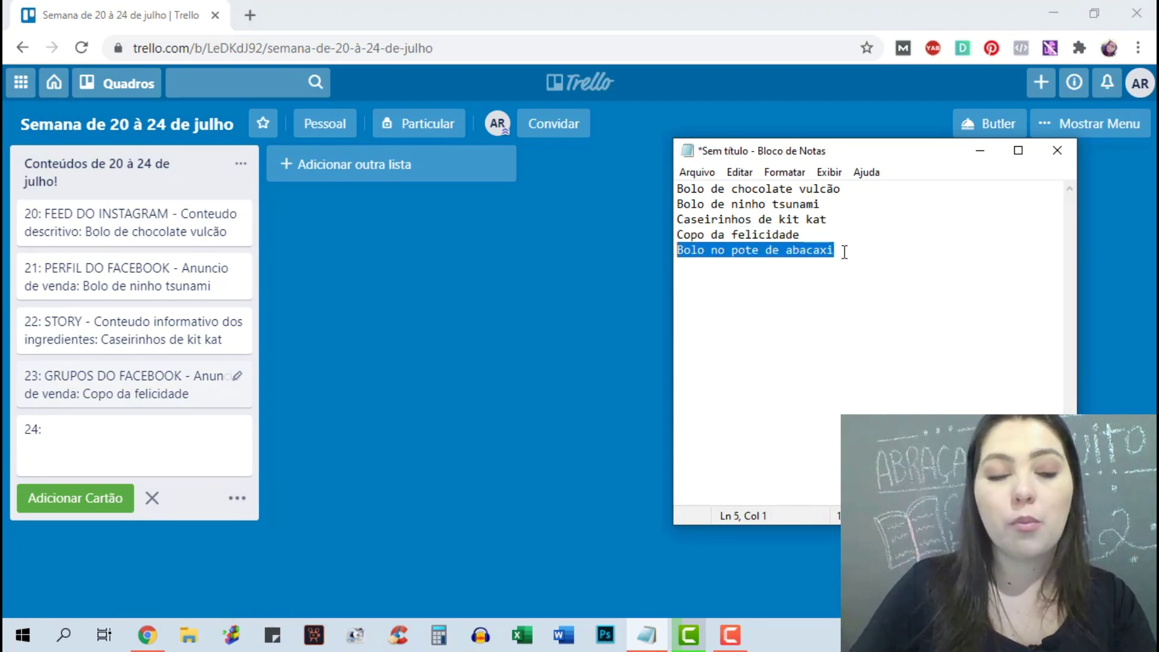
click(145, 428)
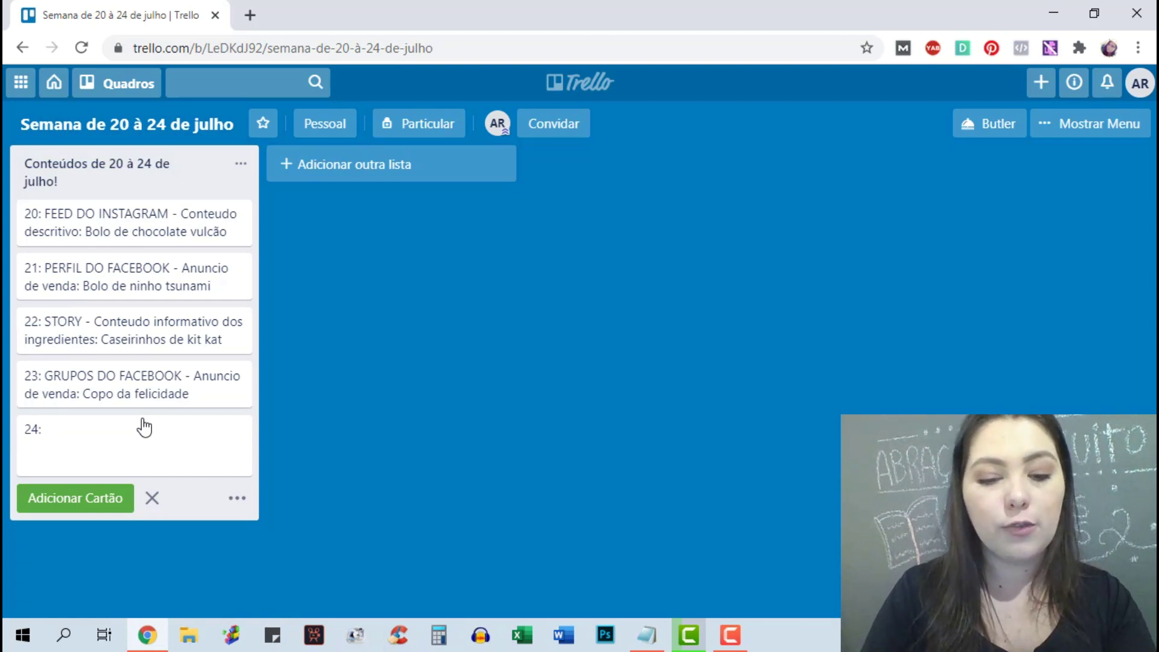
- Complete the day 24 card text with "WHATSAPP - Promoção 3x 10,00 : Bolo no pote de abacaxi" and add the card to the list
text(WHATSAPP)
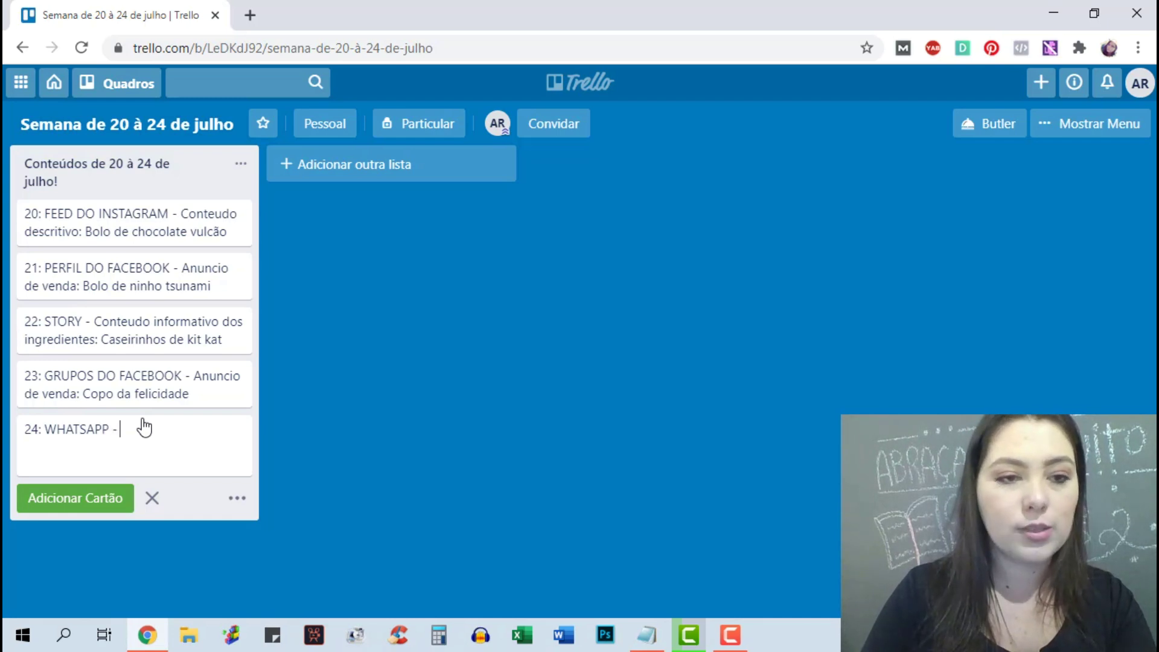
text( - Pro)
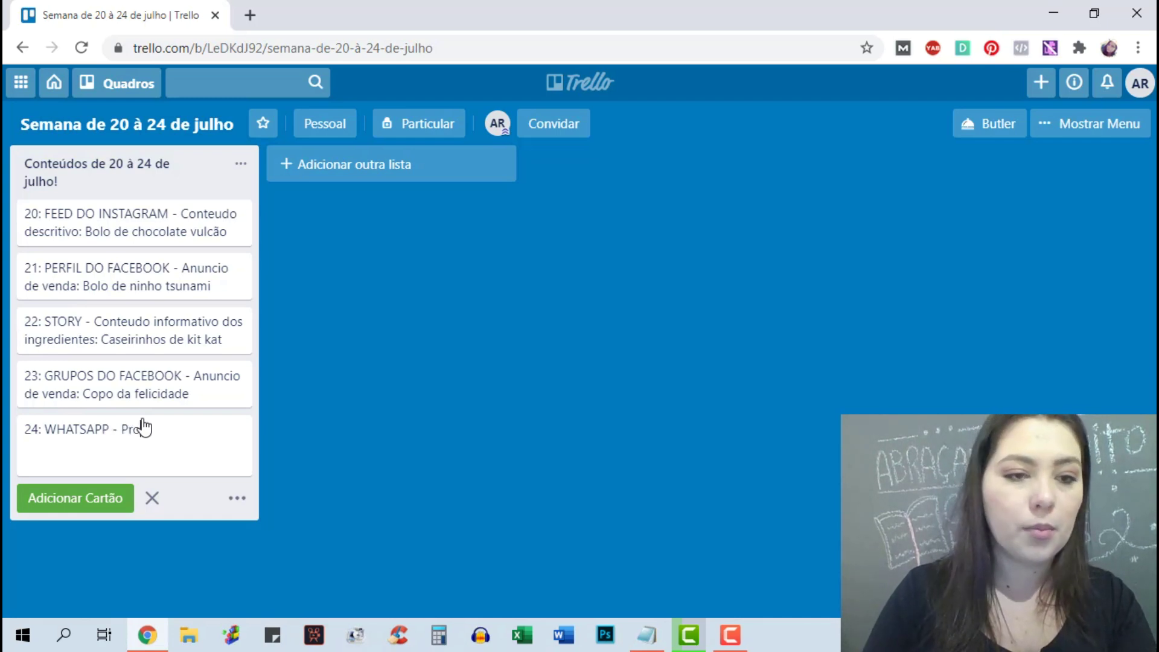
text(moção 3)
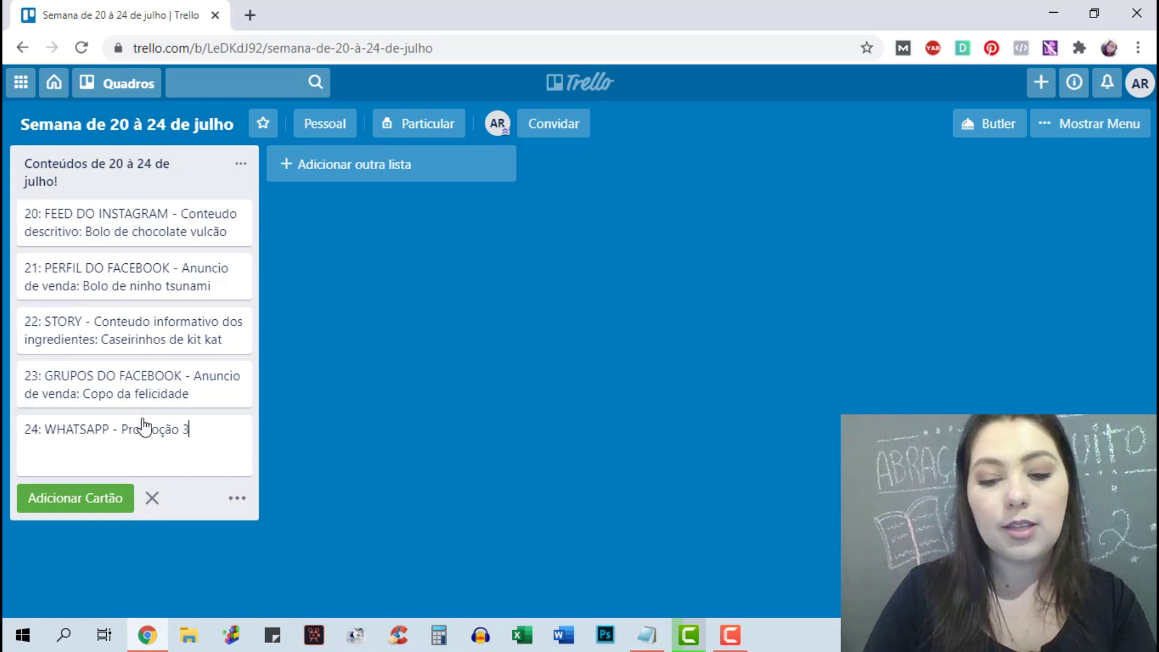
text(x10,0)
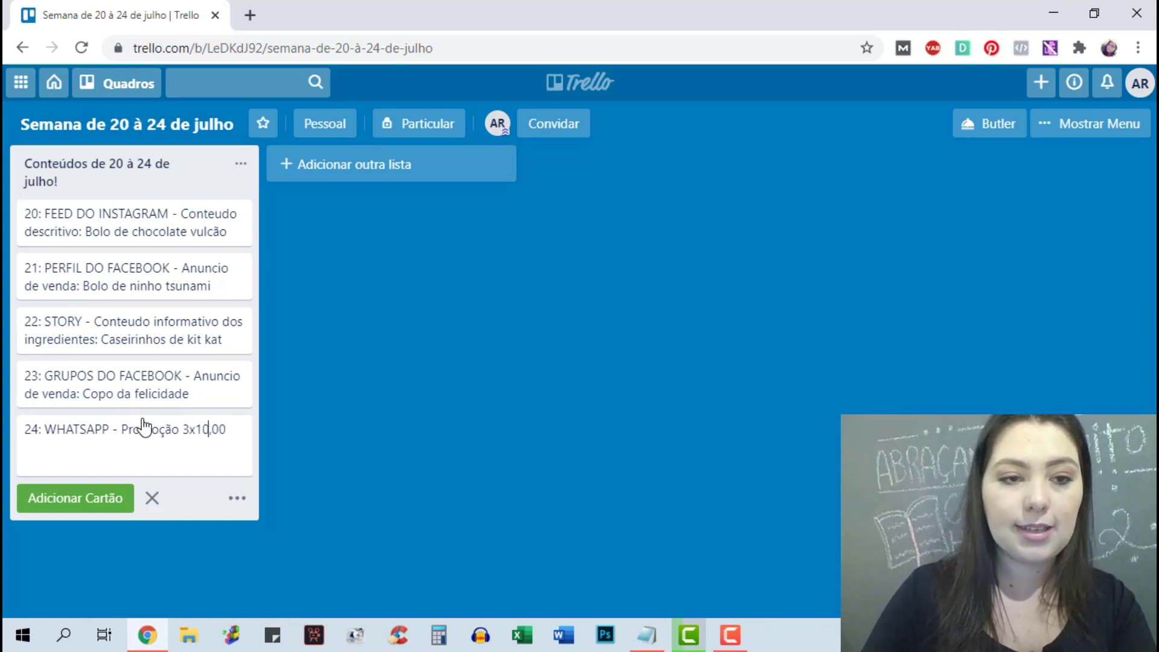
key(Left)
key(Right)
key(Right)
key(Right)
key(Right)
key(Right)
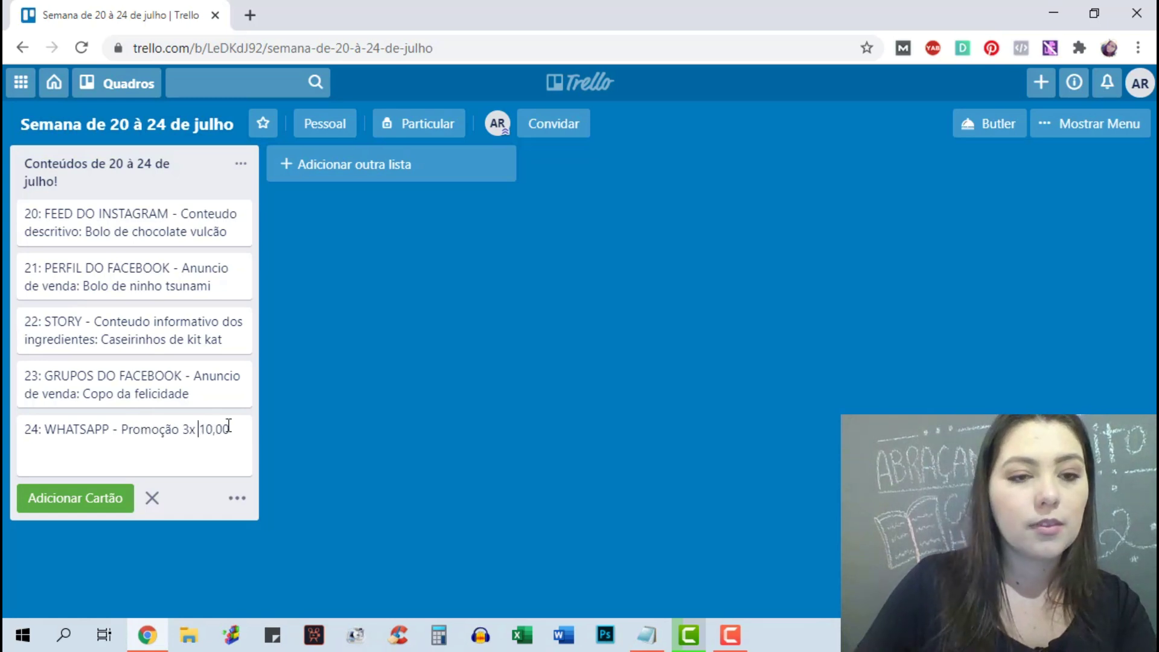
text(: Bolo no pote de abacaxi)
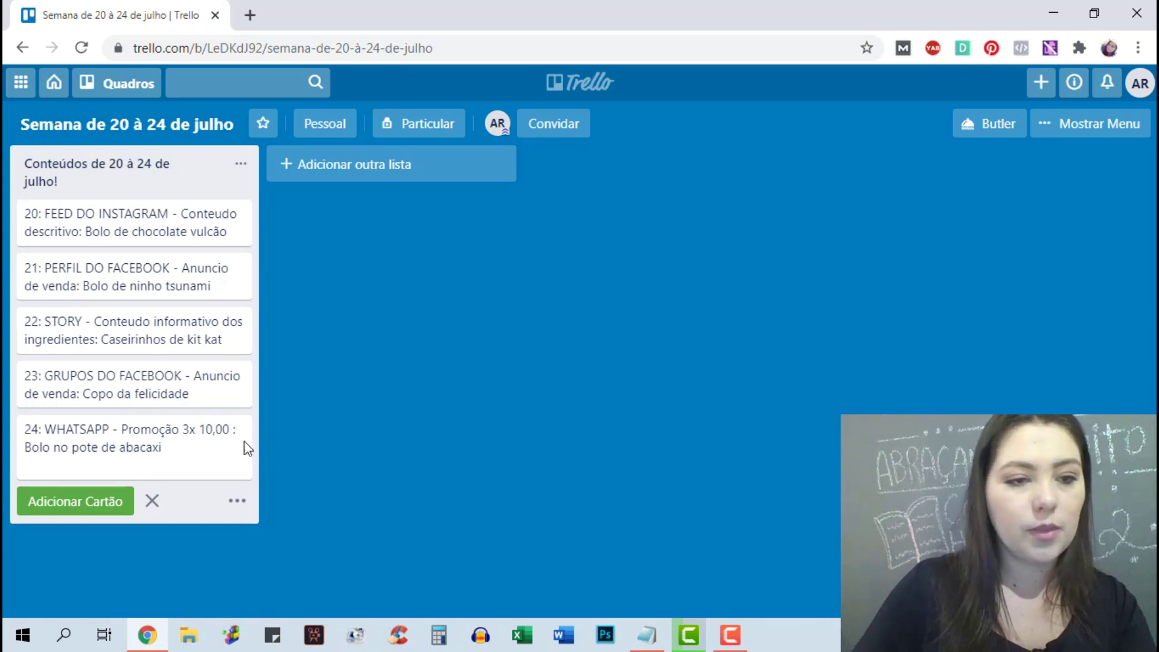
key(Return)
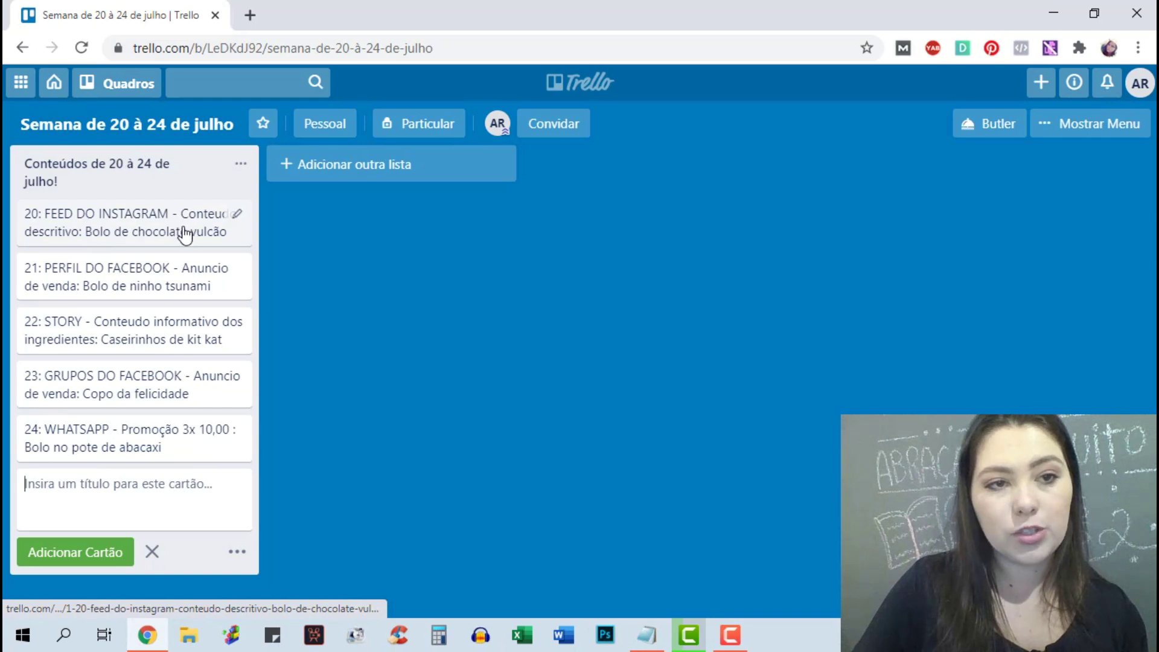
- Add a second list titled "Segunda-feira 20 - Editar fotos" to the board
drag(188, 229, 173, 233)
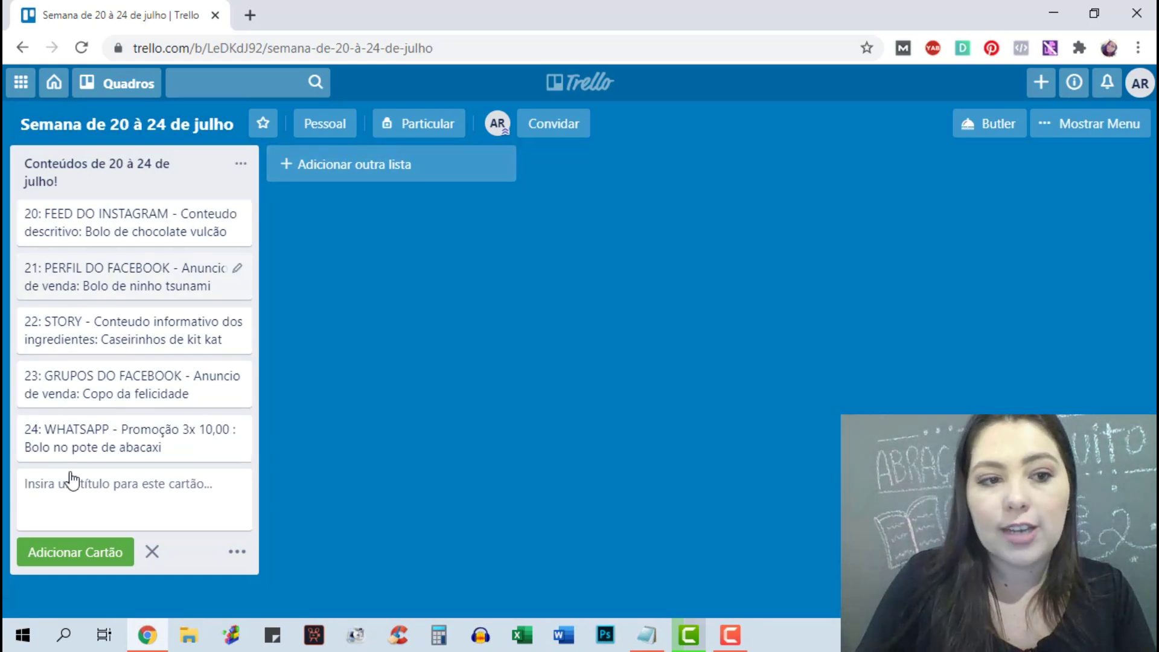
click(362, 161)
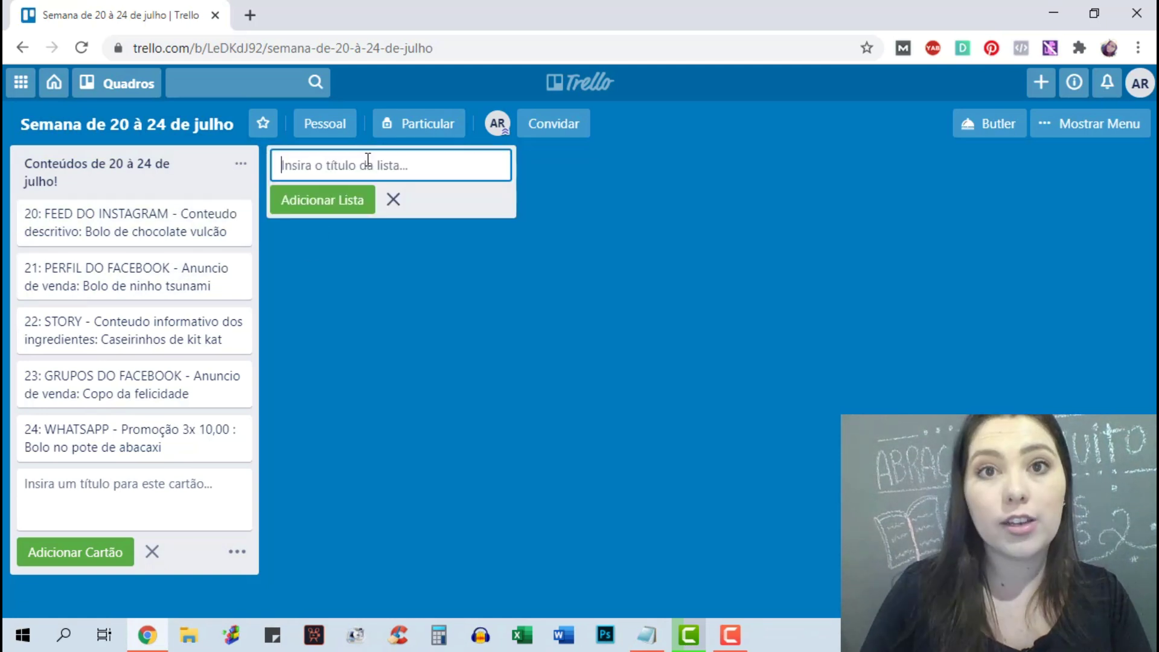
text(Segunda-fe)
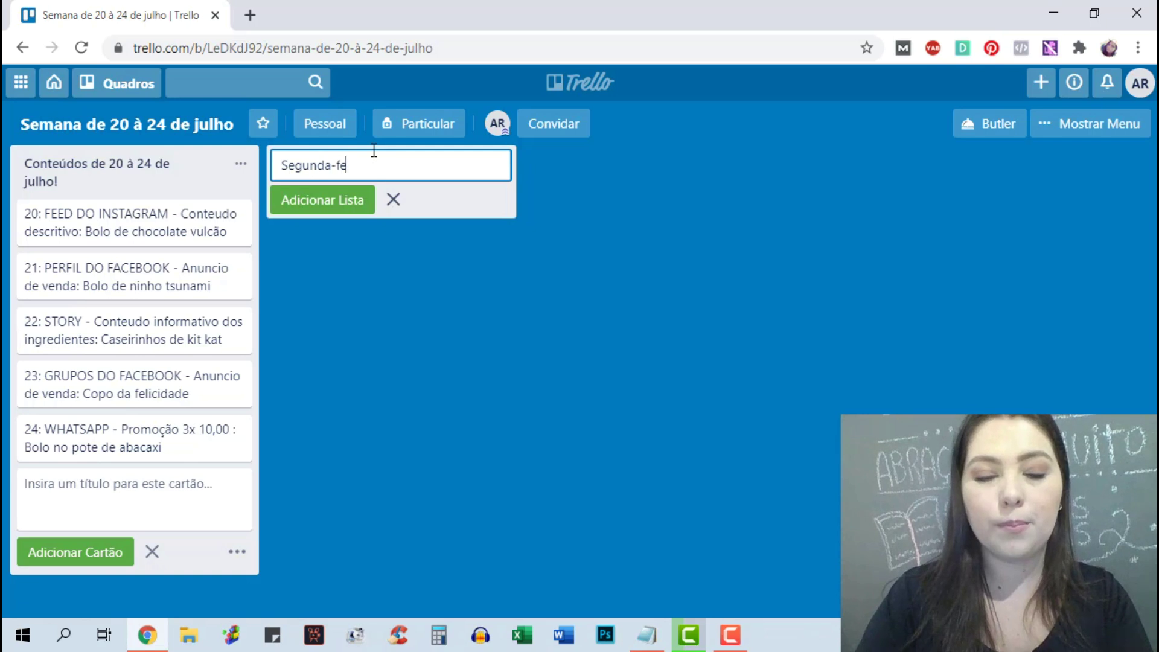
text(ira 20 - Editar)
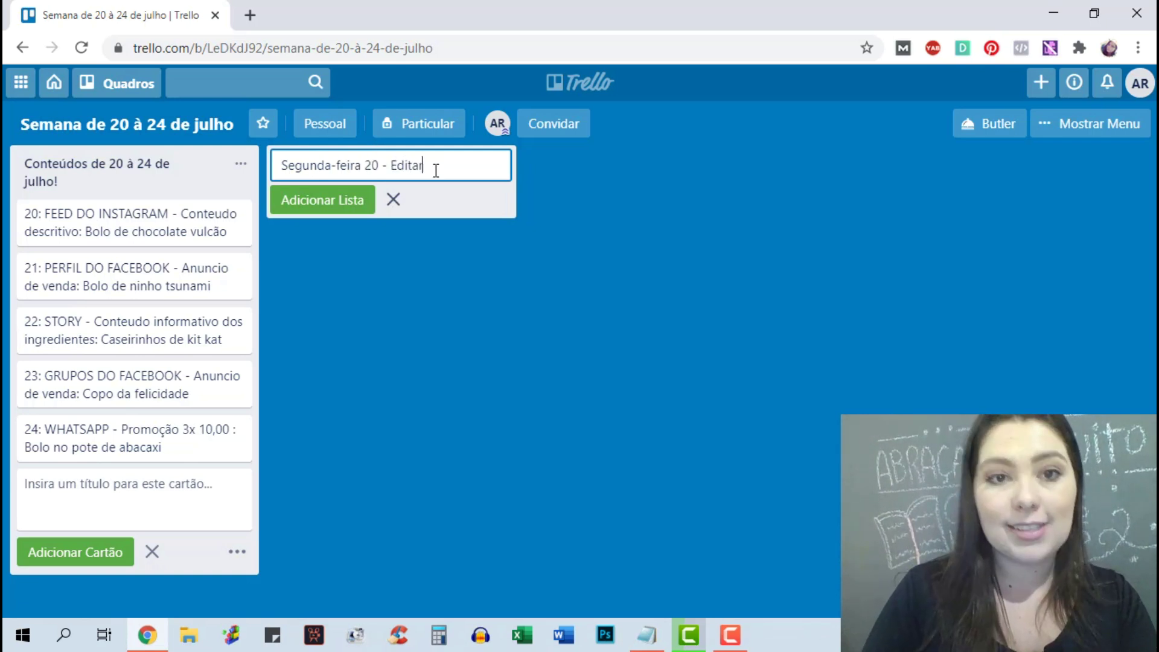
text( fotos)
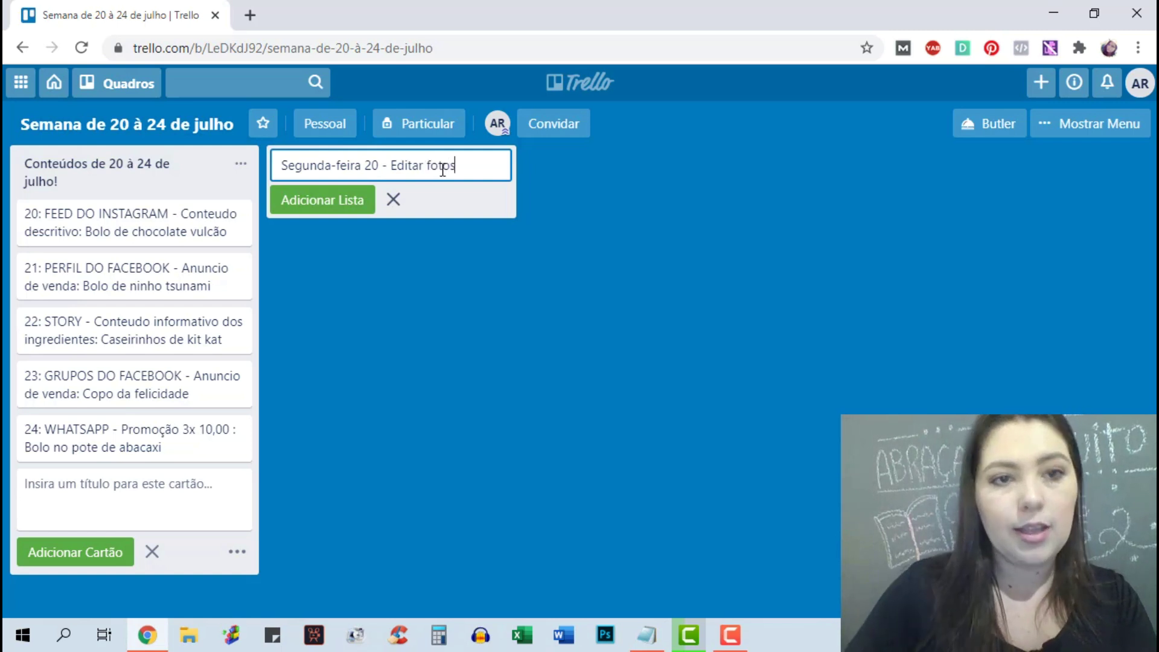
click(344, 201)
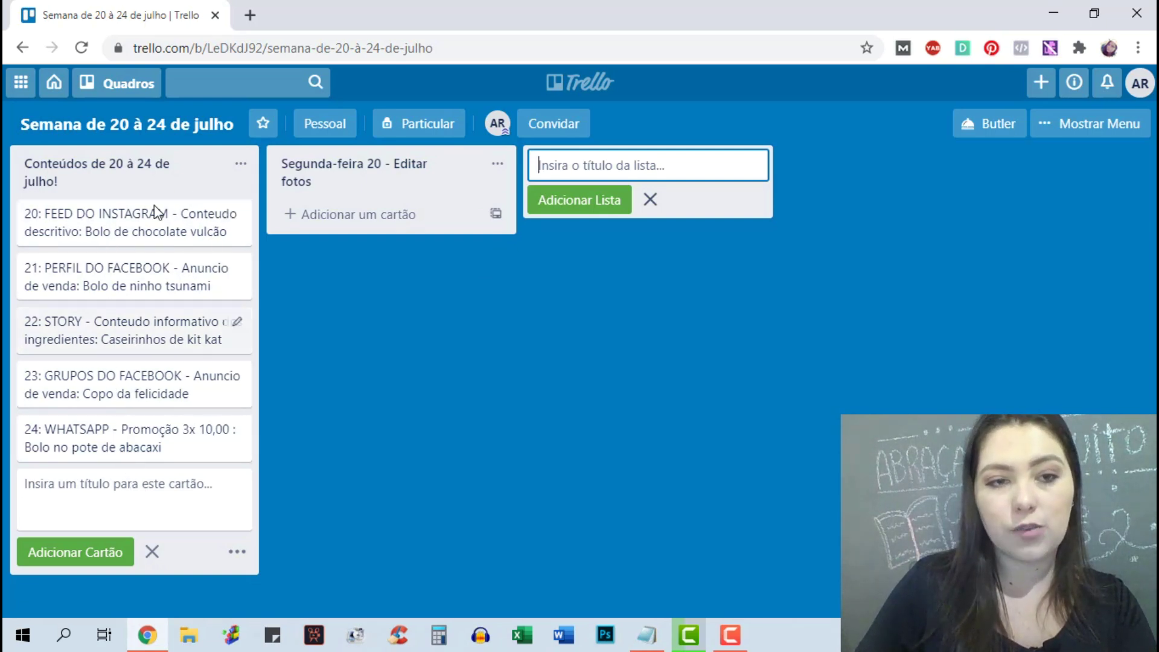
text(Terç)
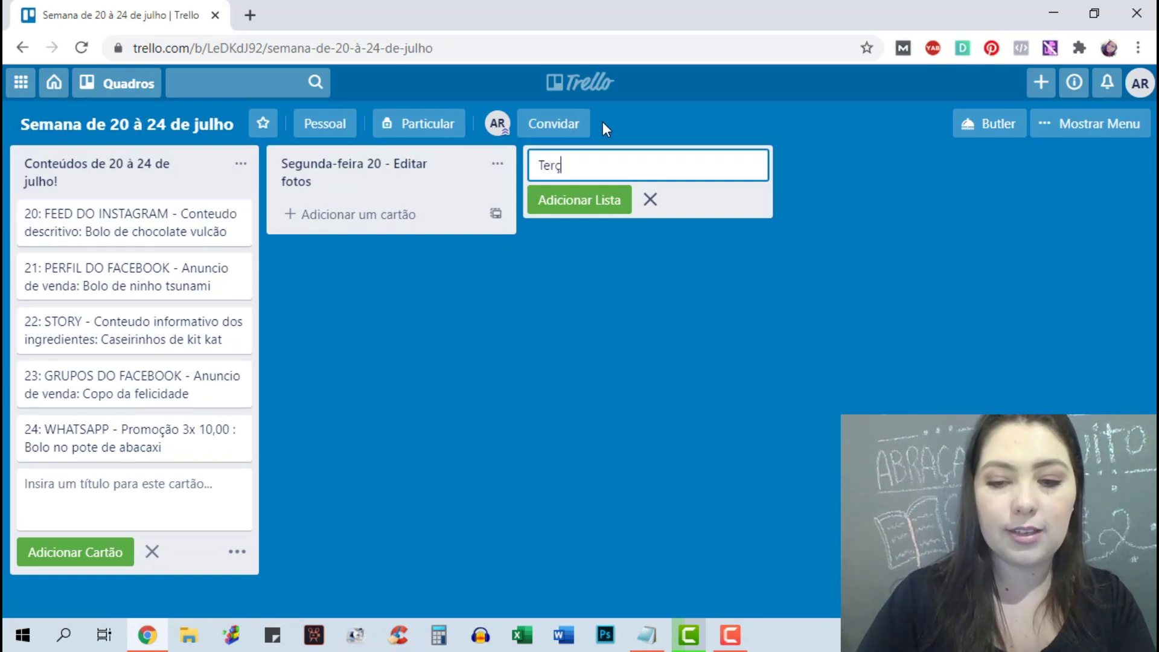
key(Escape)
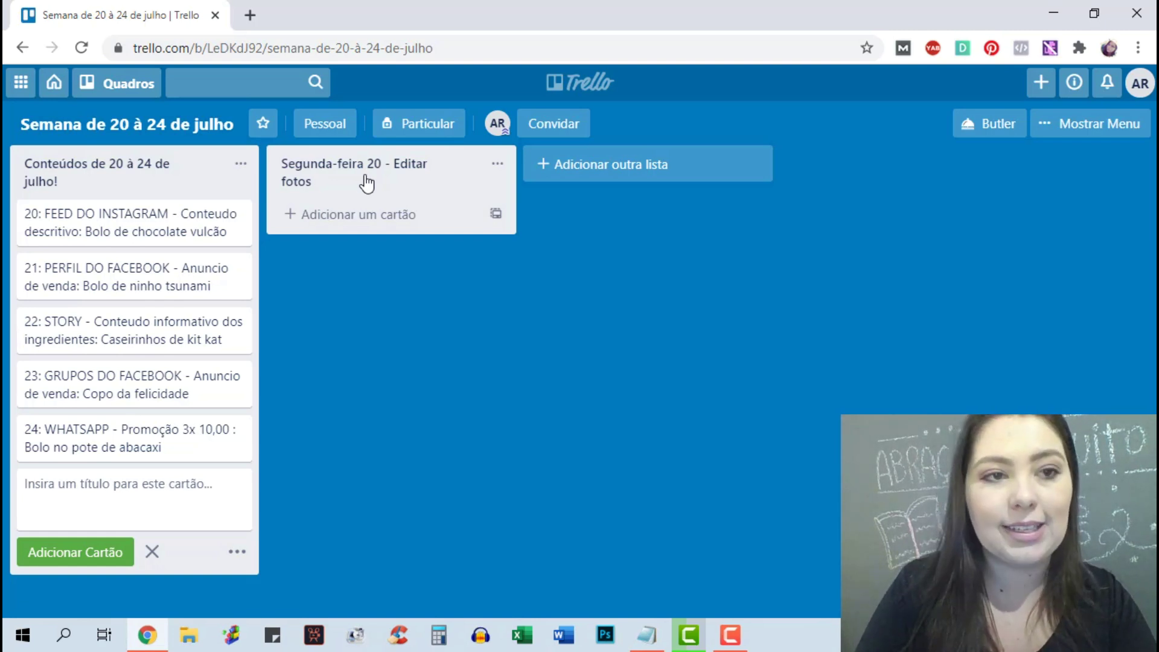
click(148, 172)
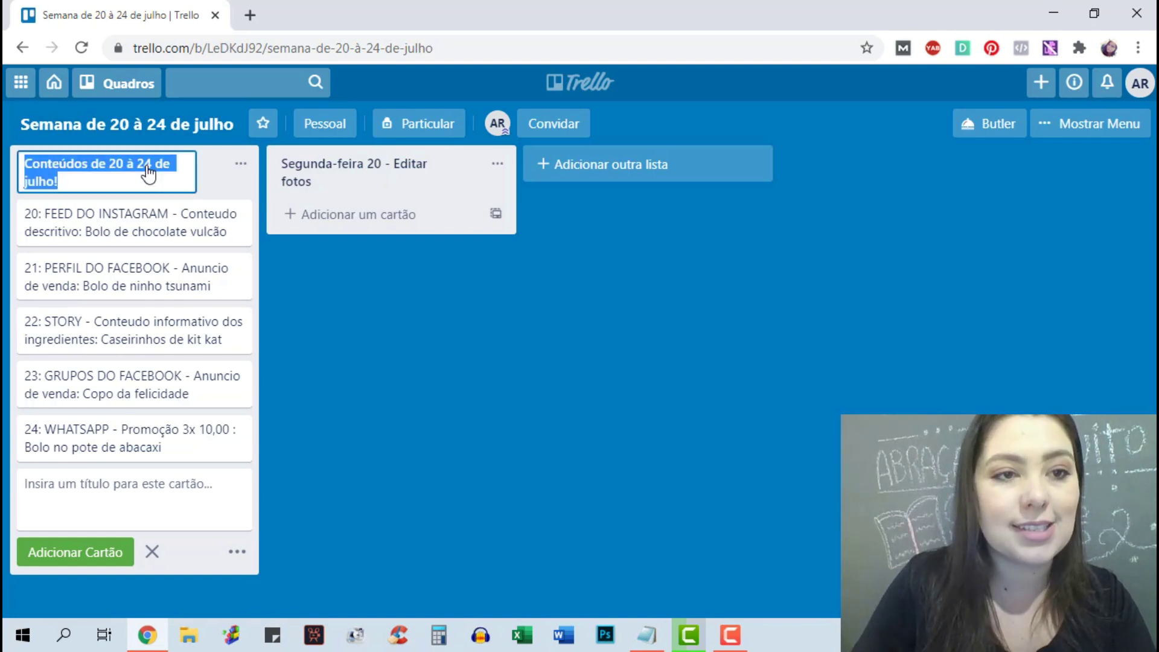
click(107, 172)
- Check the dates in the system calendar and rename the board "Semana de 13 à 17 de julho"
click(1124, 635)
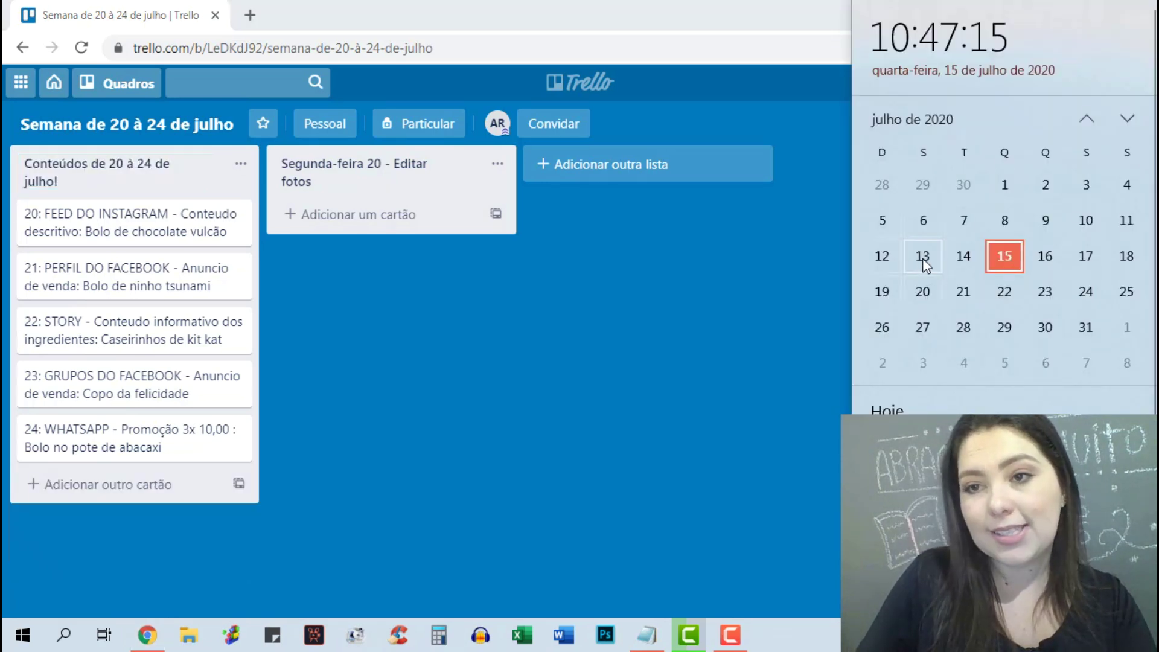
click(114, 126)
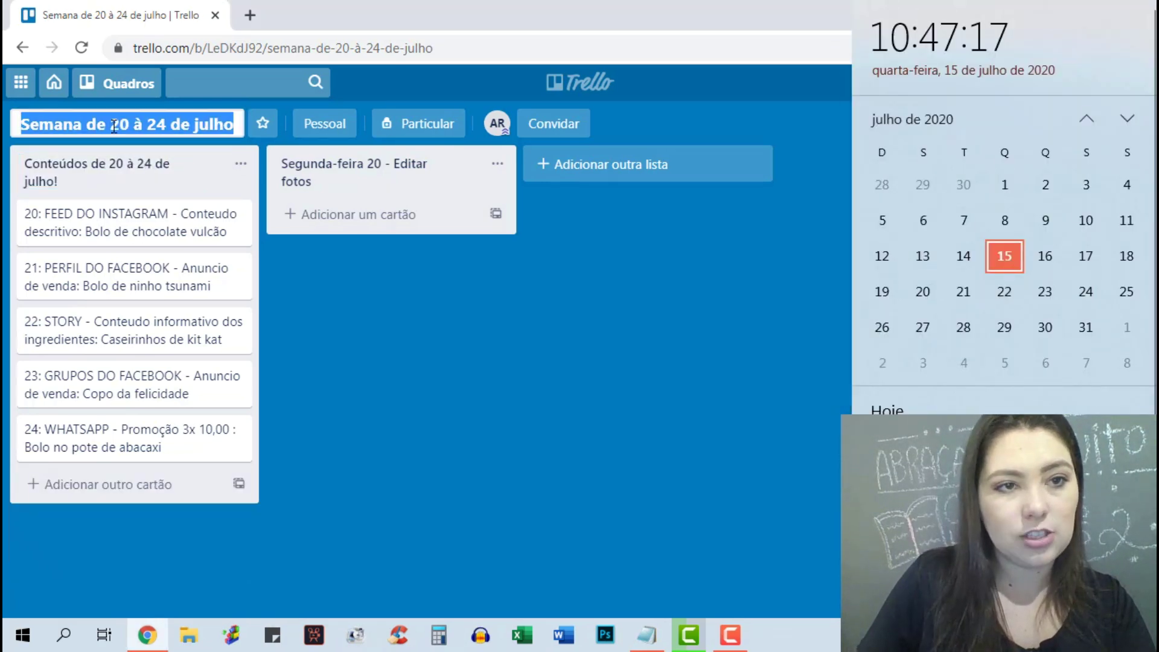
click(114, 127)
key(BackSpace)
key(Delete)
text(13)
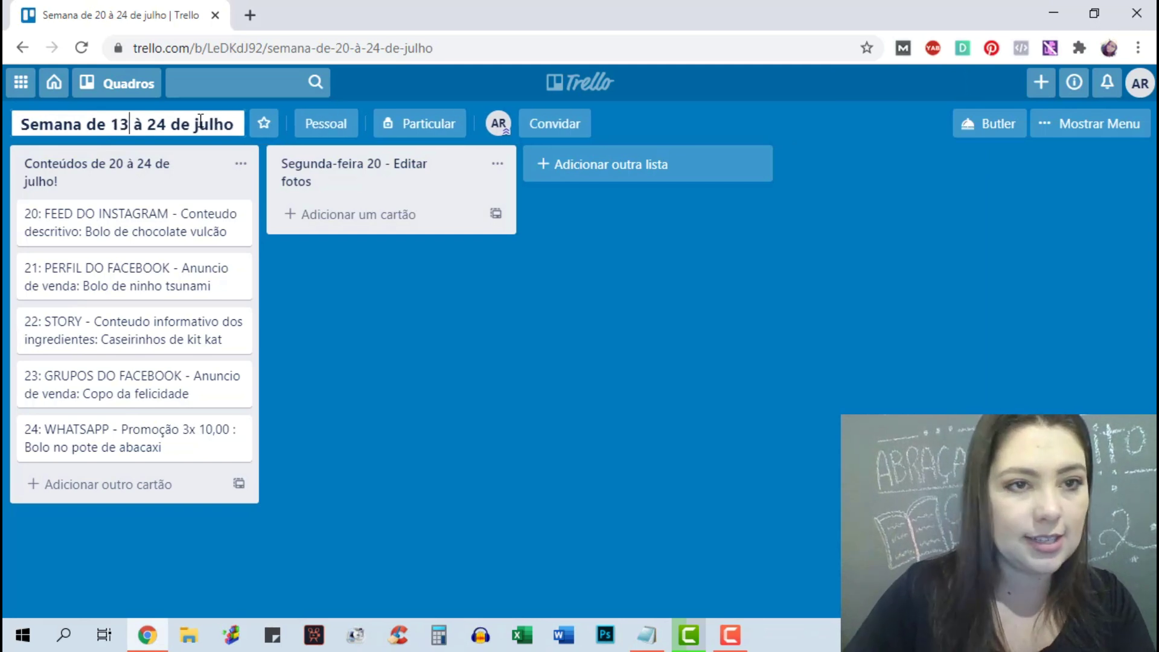
drag(156, 129, 151, 129)
text(1)
key(Delete)
text(7)
key(Return)
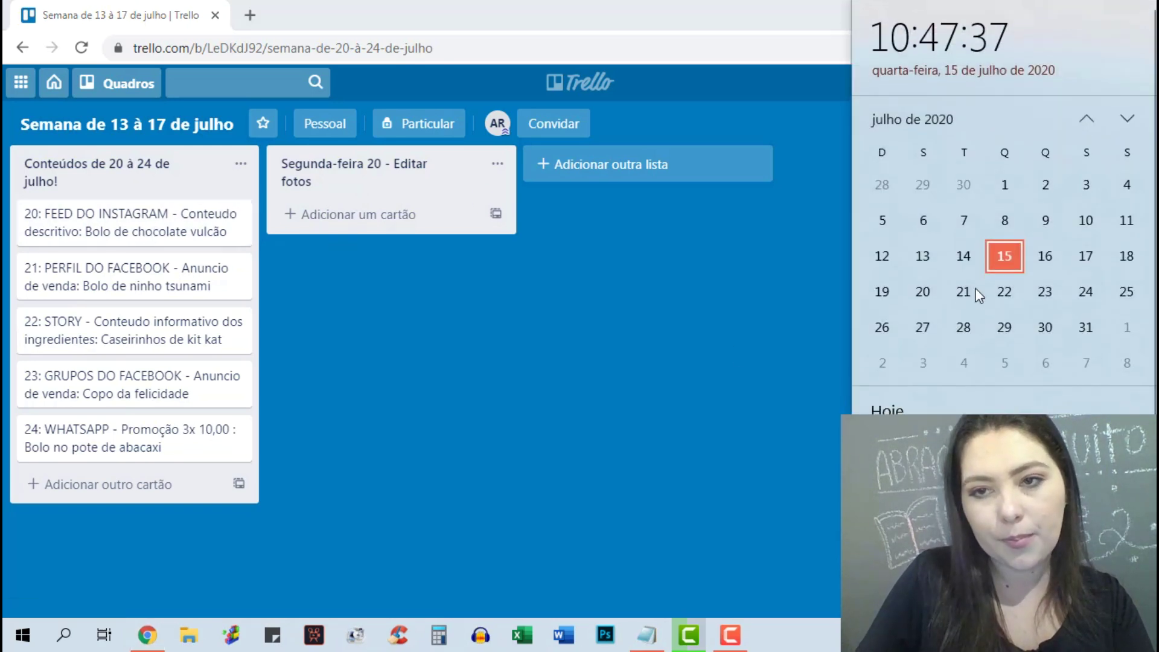
- Change the date in the Monday list's title so it reads "Segunda-feira 13 - Editar fotos"
click(386, 164)
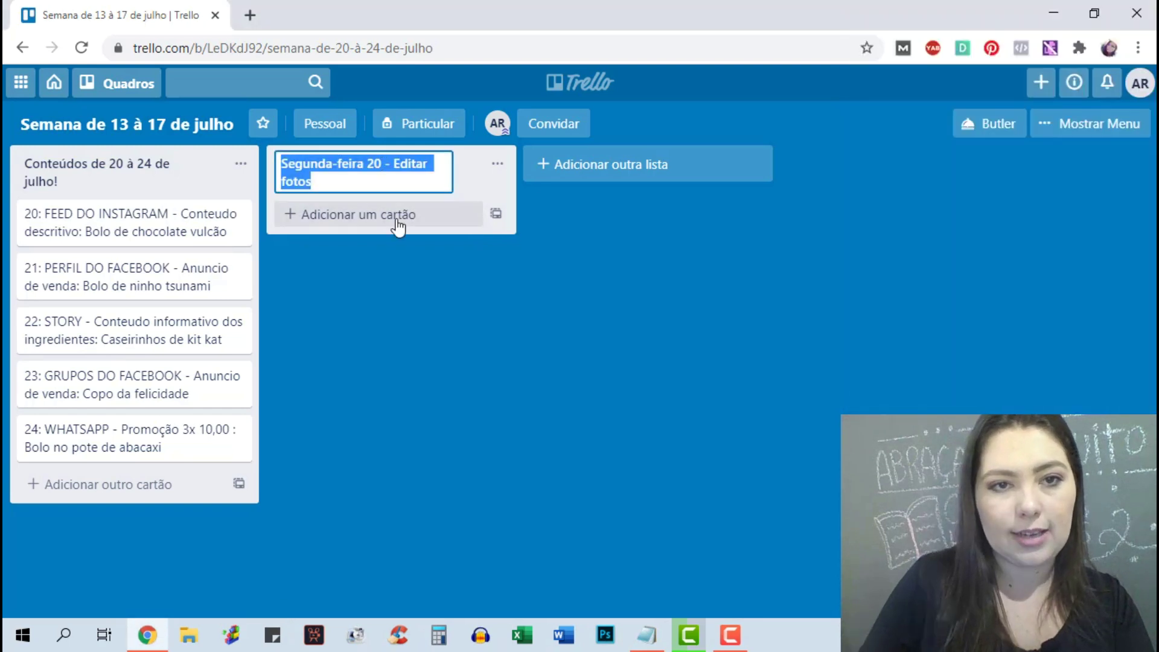
key(End)
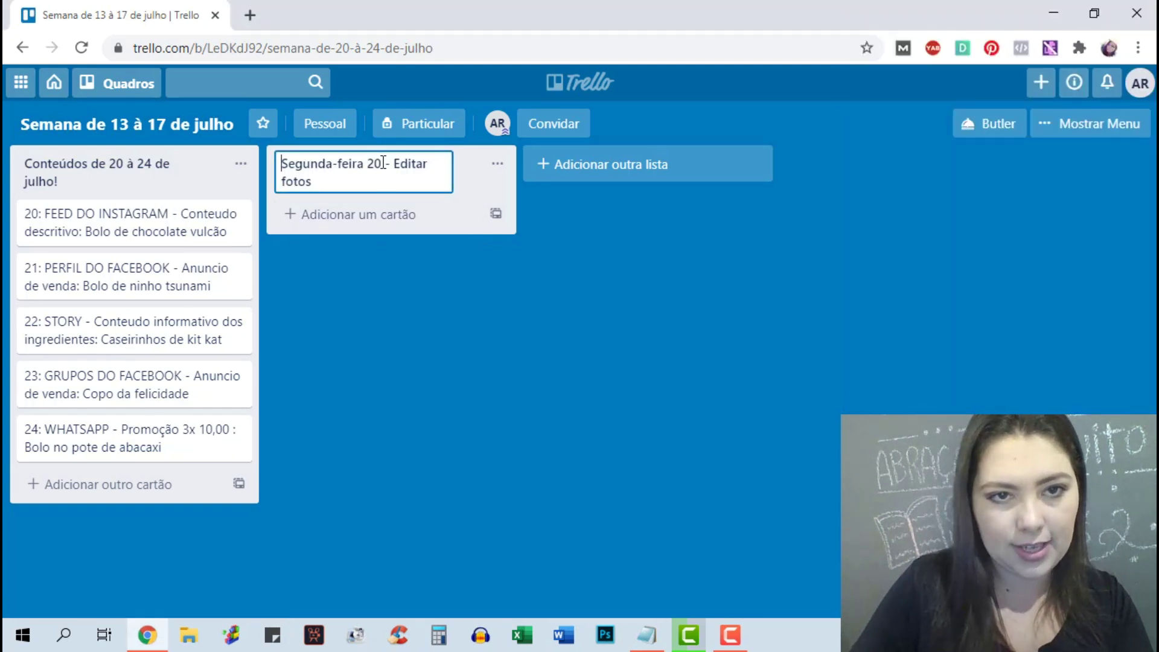
text(13)
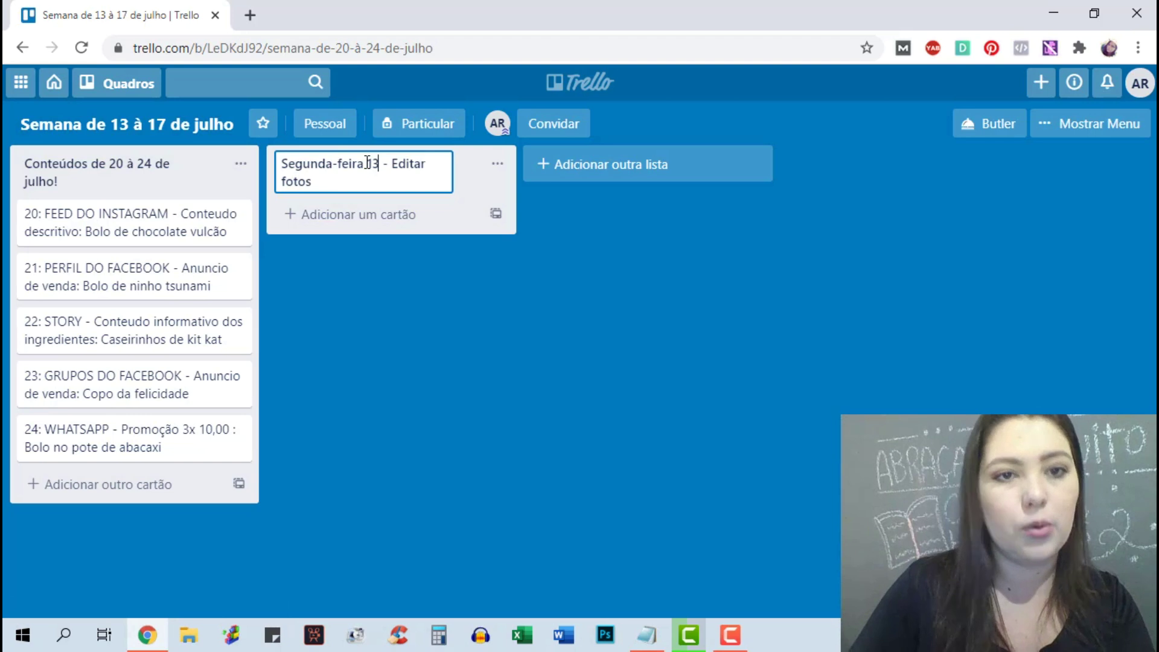
click(464, 178)
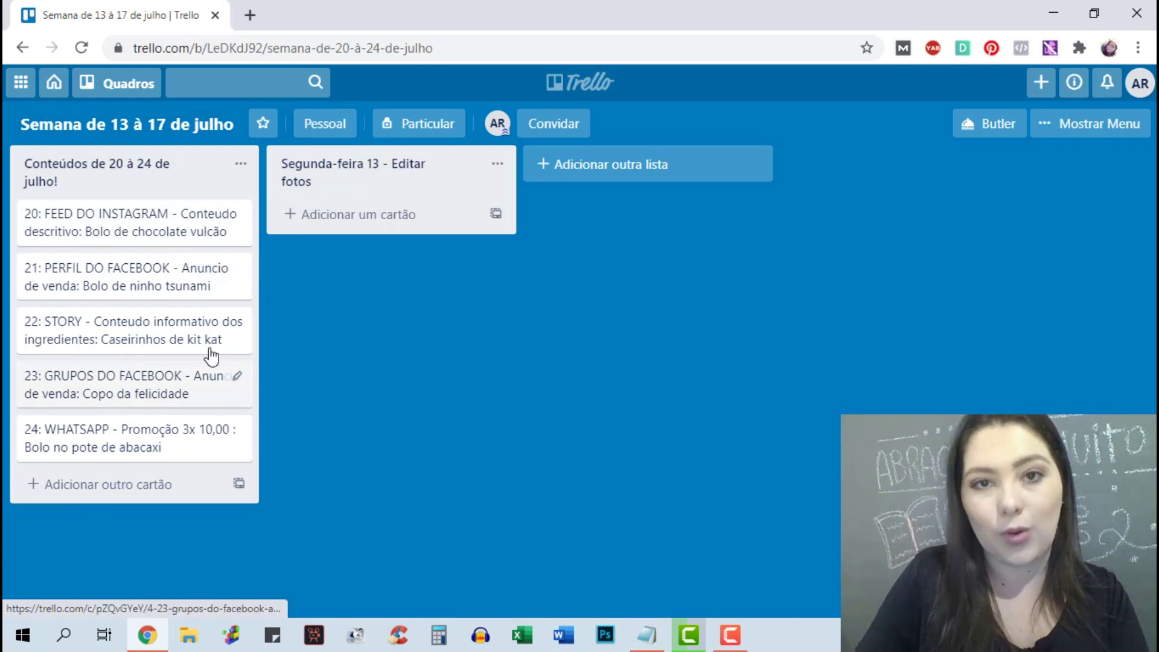
- Add a list titled "Terça-feira 14 - Escrever suas legendas" after the Monday list
click(585, 171)
click(652, 171)
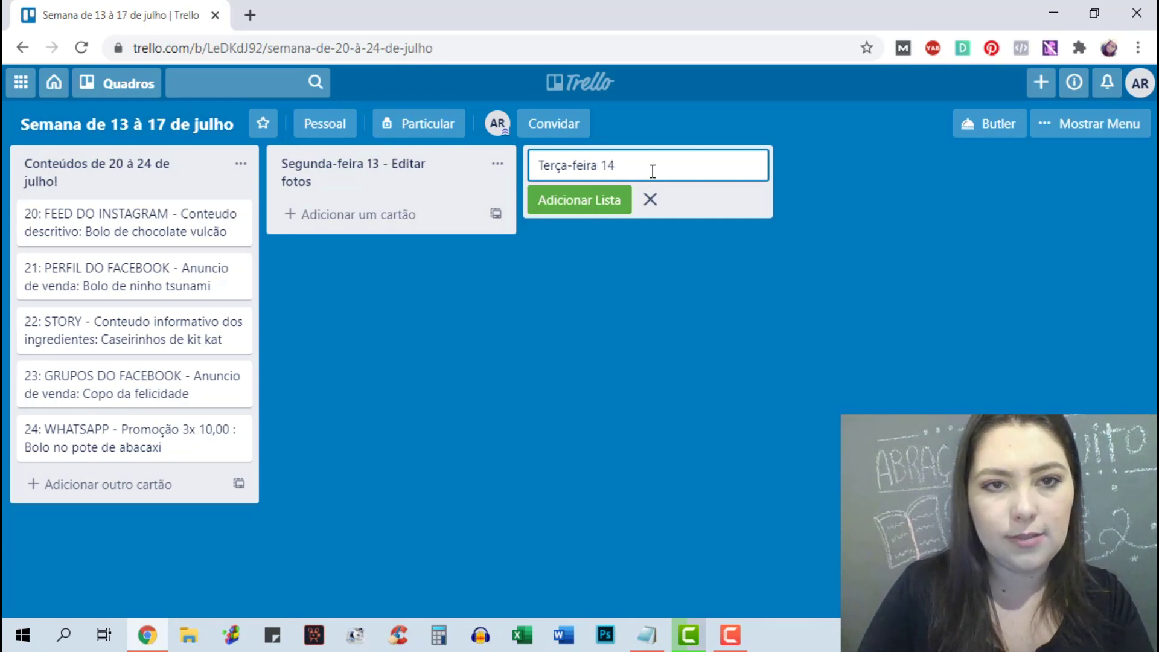
text(14 - Escrev)
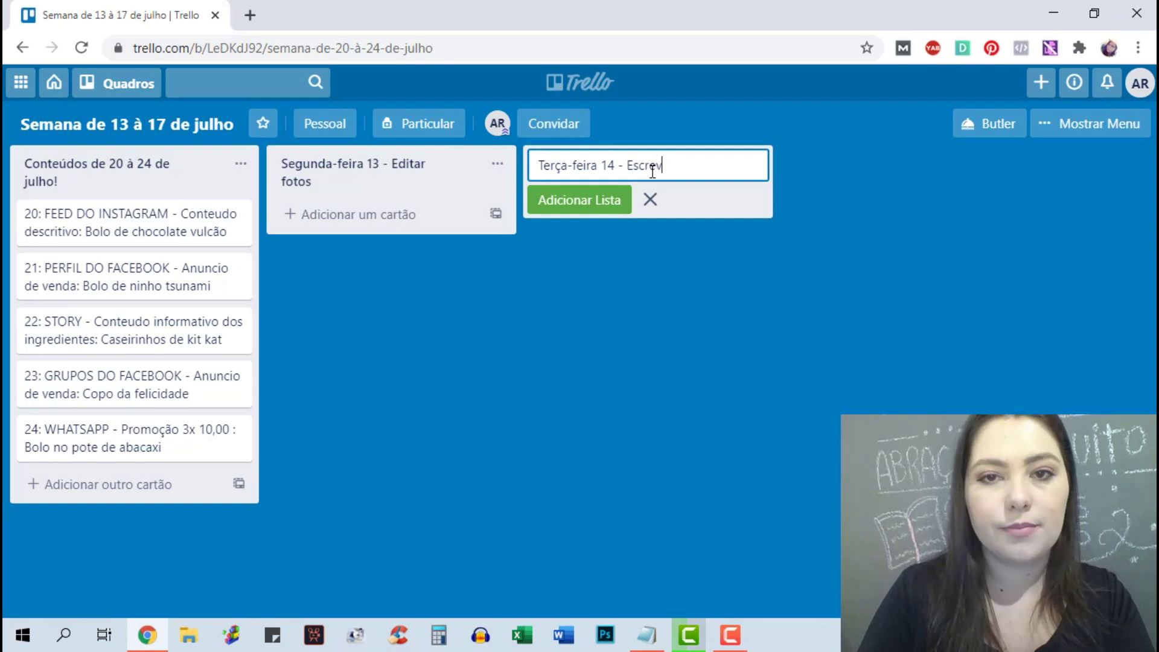
text(er suas legendas)
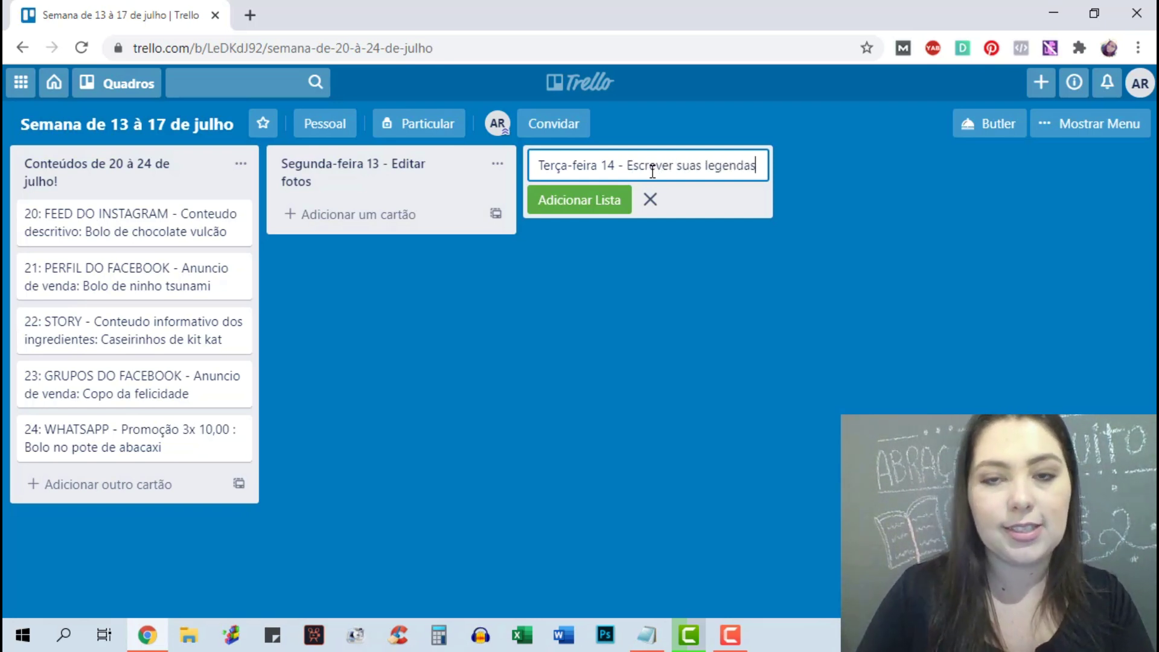
click(625, 199)
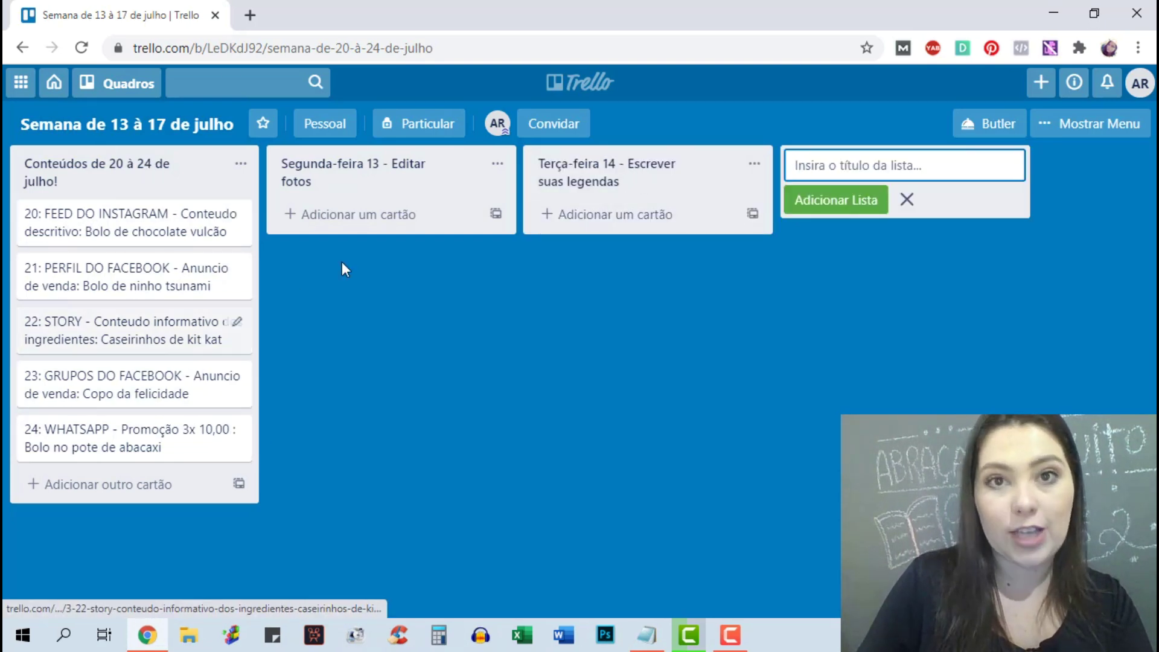
- Add a list titled "Quarta-feira 15 - Programar as postagens" after the Tuesday list
text(Quarta-feira 15 - Programa)
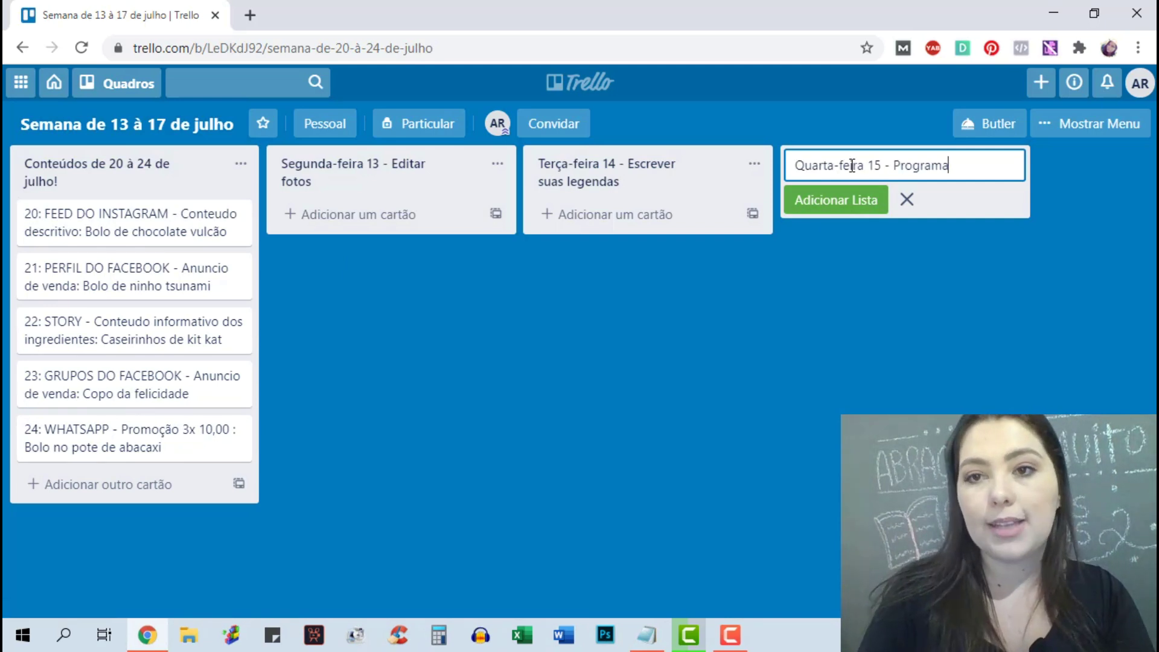
text(r as postagens)
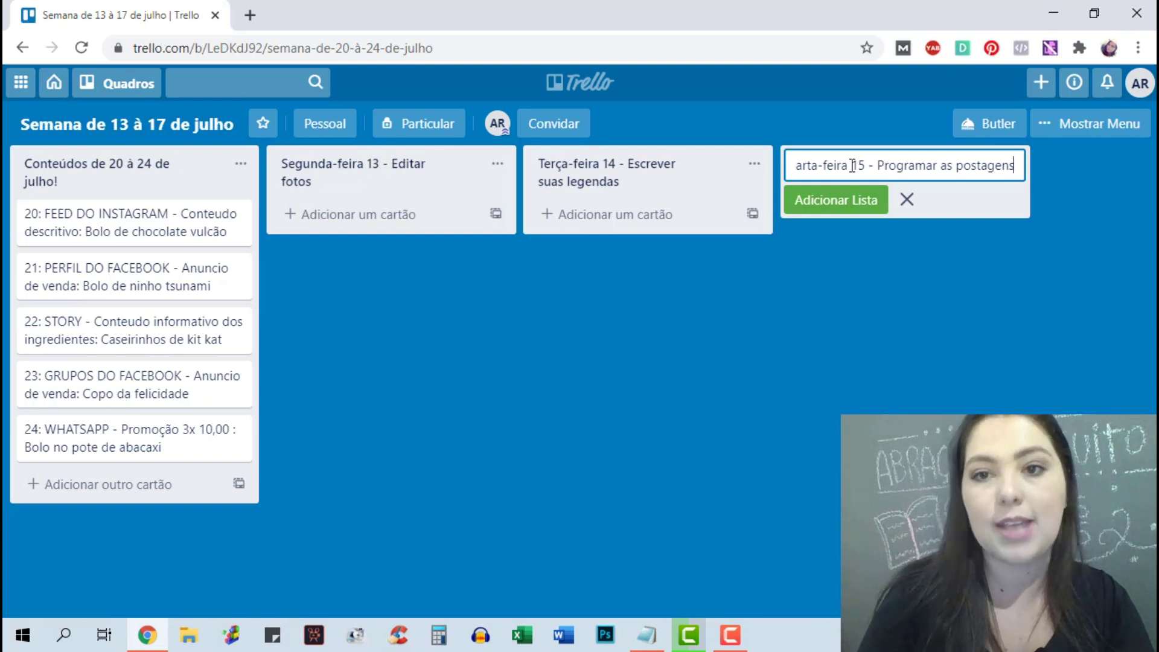
click(836, 199)
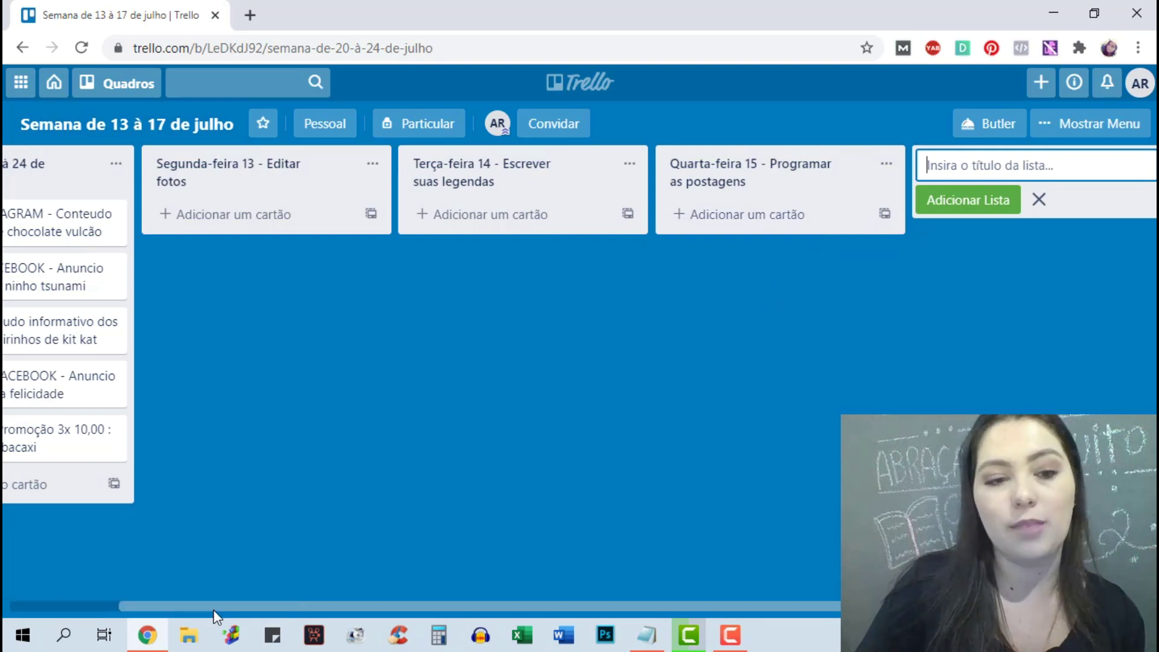
- Move the day 20 Instagram feed card from the contents list to the "Segunda-feira 13 - Editar fotos" list
scroll(217, 611, left, 1)
scroll(92, 632, left, 2)
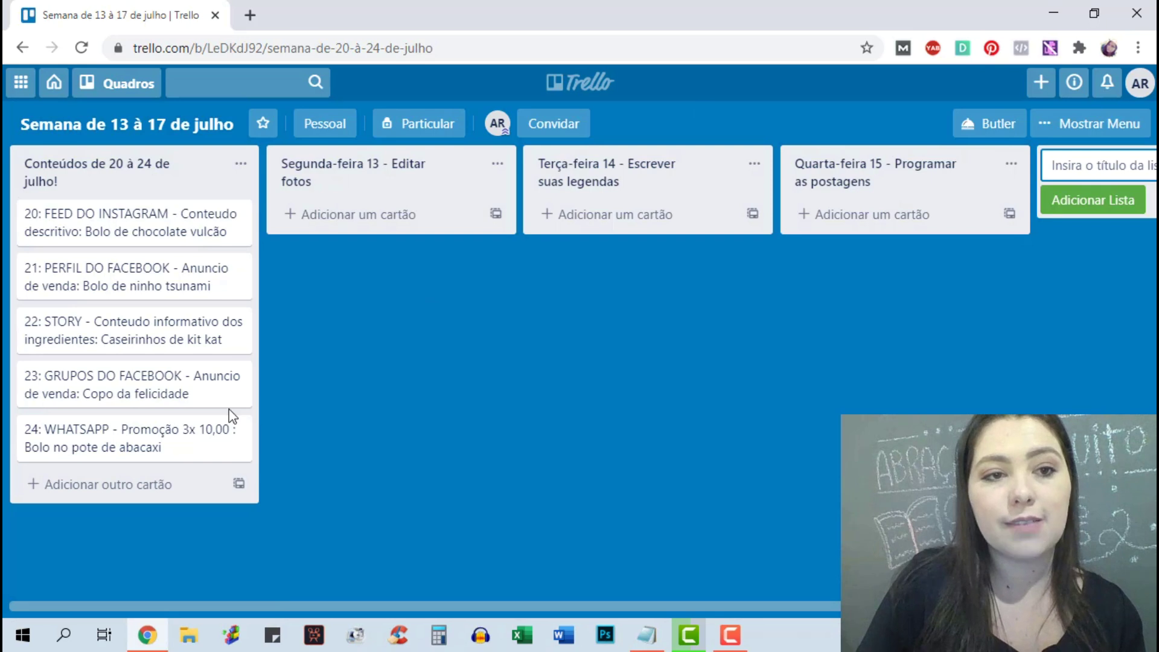
drag(118, 220, 386, 232)
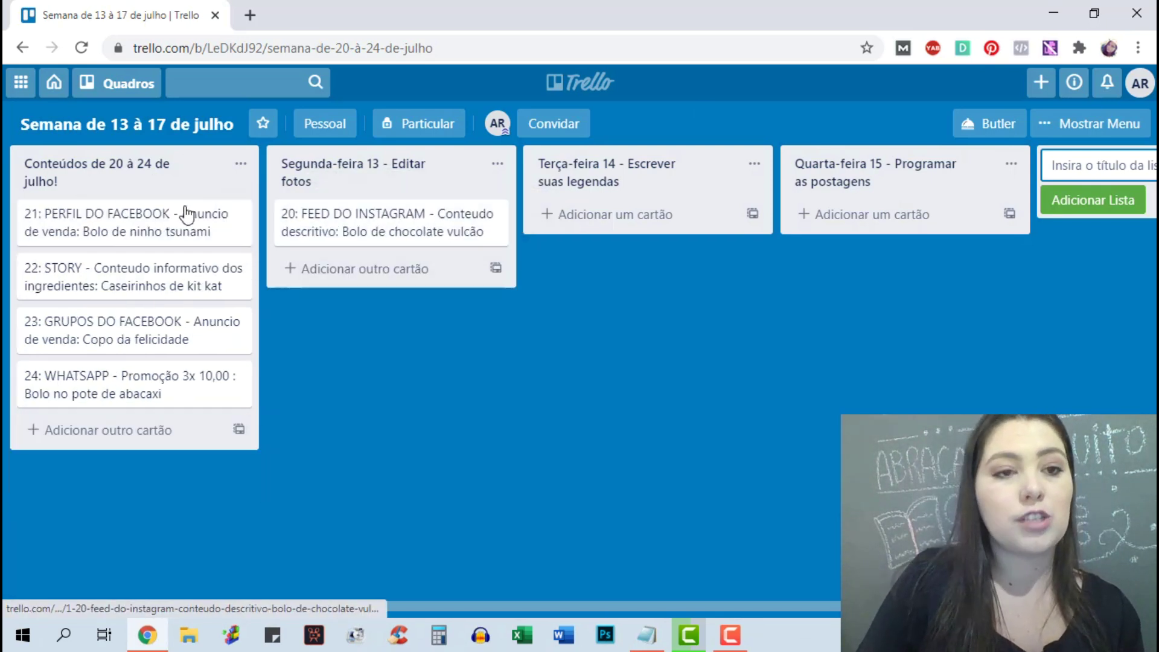
- Move the day 21, 22, 23 and 24 cards from the contents list to the "Segunda-feira 13 - Editar fotos" list, in date order
drag(363, 224, 386, 232)
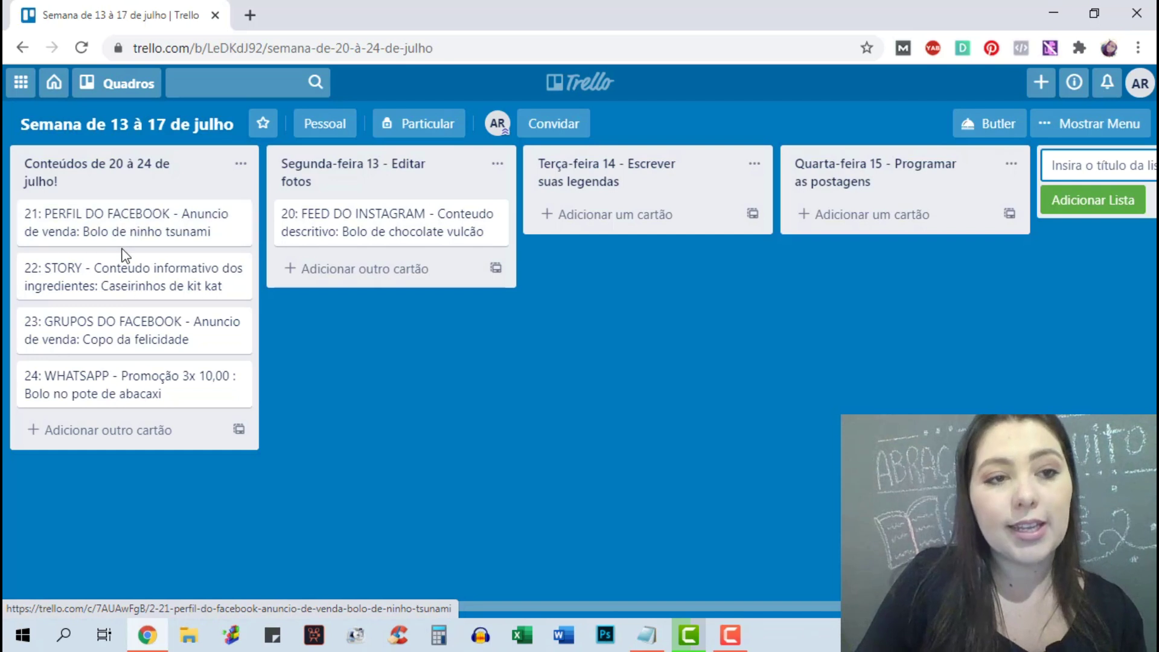
drag(147, 233, 314, 270)
drag(133, 224, 393, 329)
drag(217, 241, 228, 234)
drag(400, 299, 461, 396)
drag(220, 219, 440, 411)
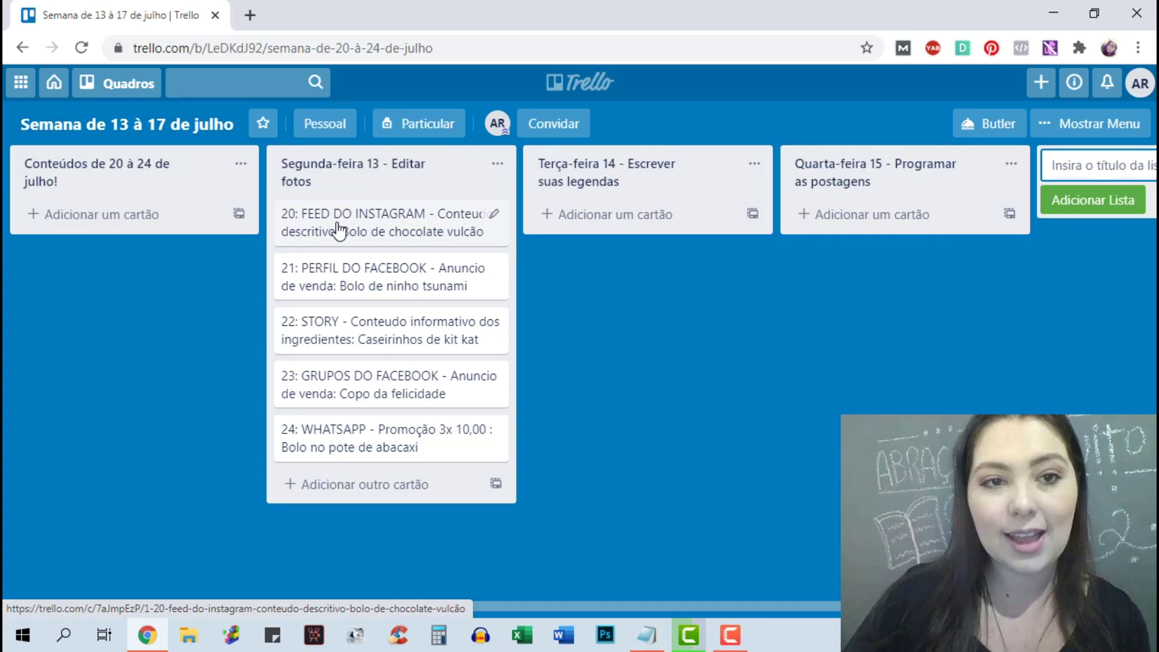
- Save a placeholder description on the day 20 Instagram feed card, with four lines of repeated "d" and three lines of repeated "s"
click(473, 237)
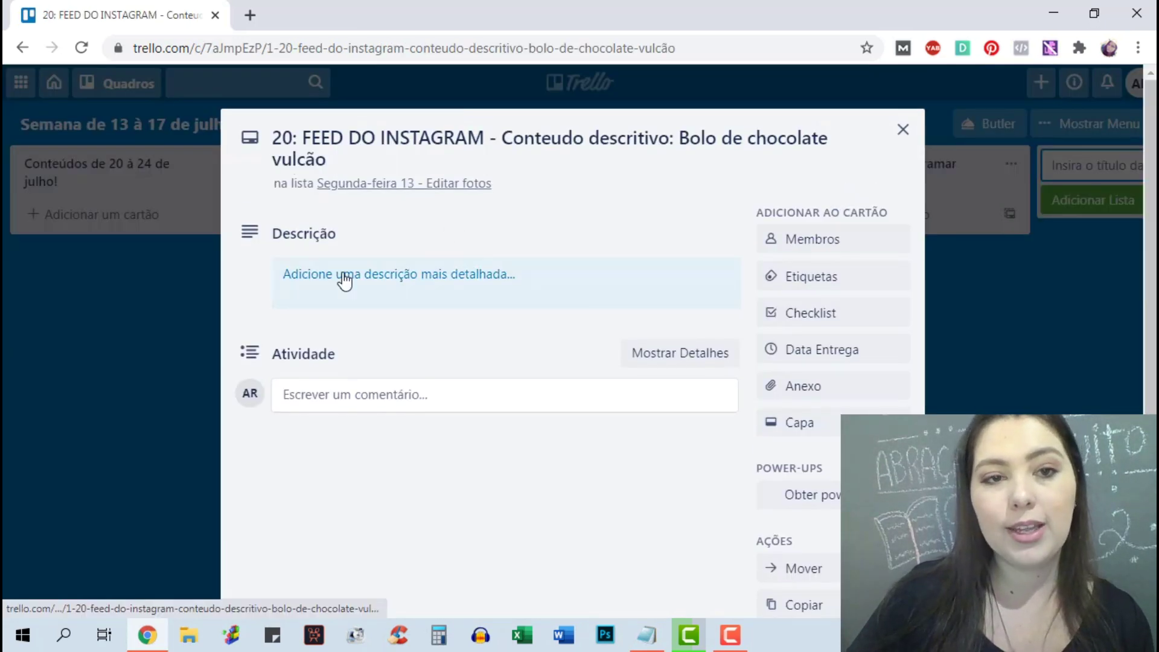
click(343, 277)
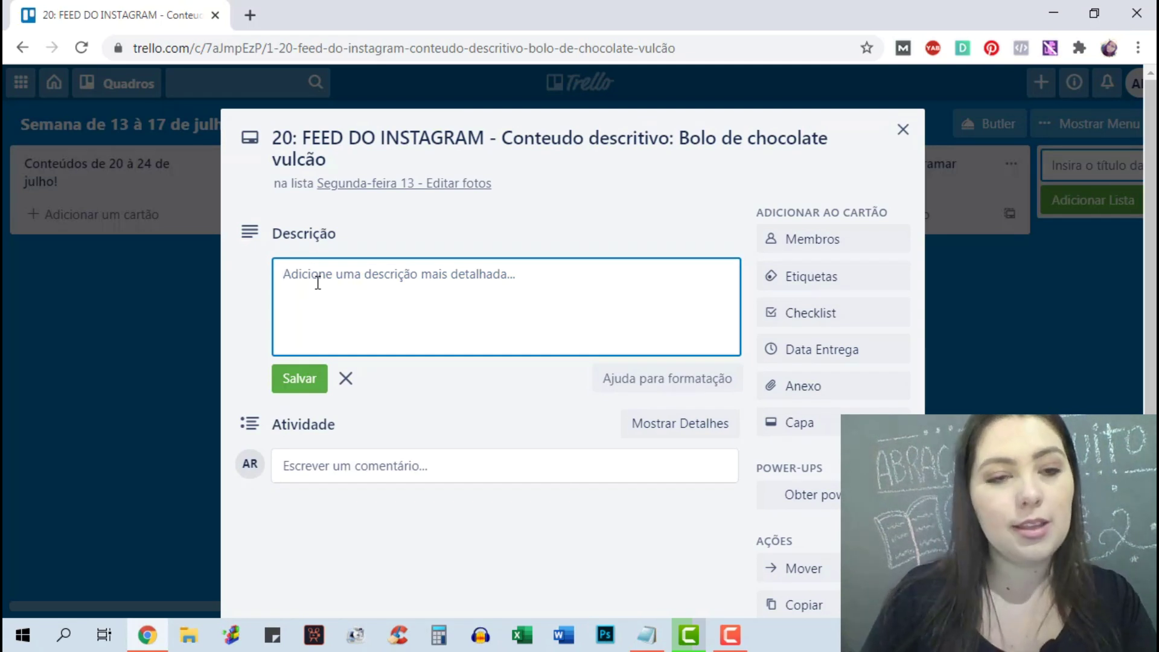
text(d)
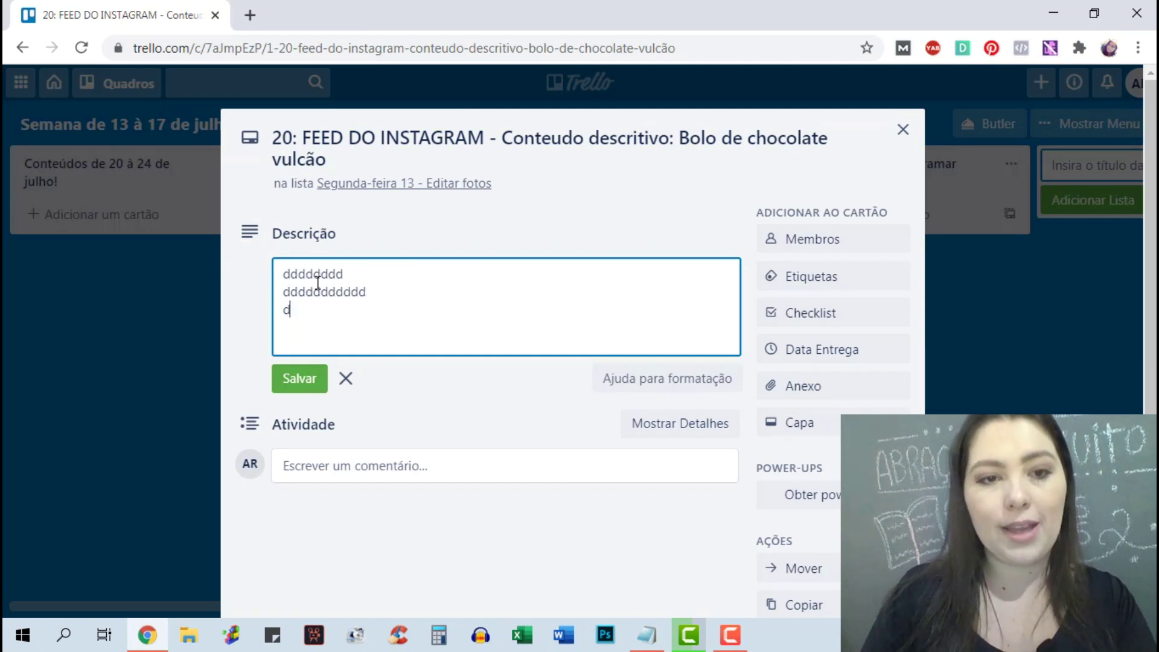
text(dddddddd)
key(Return)
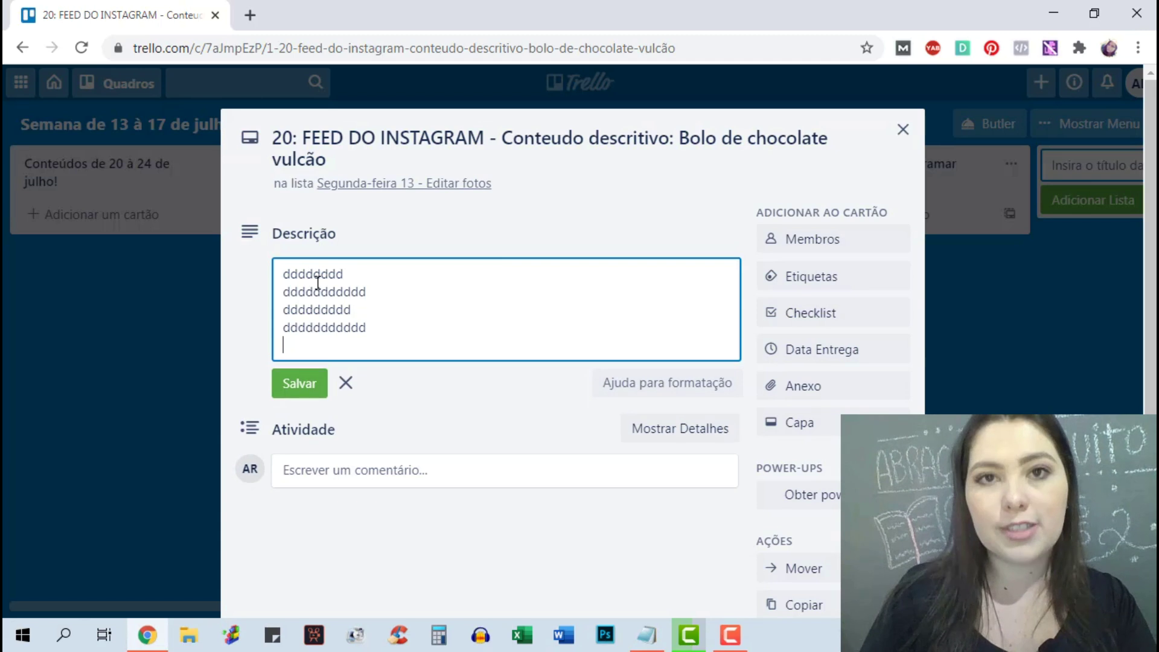
text(ssssssssssssssssssss)
key(Return)
text(s)
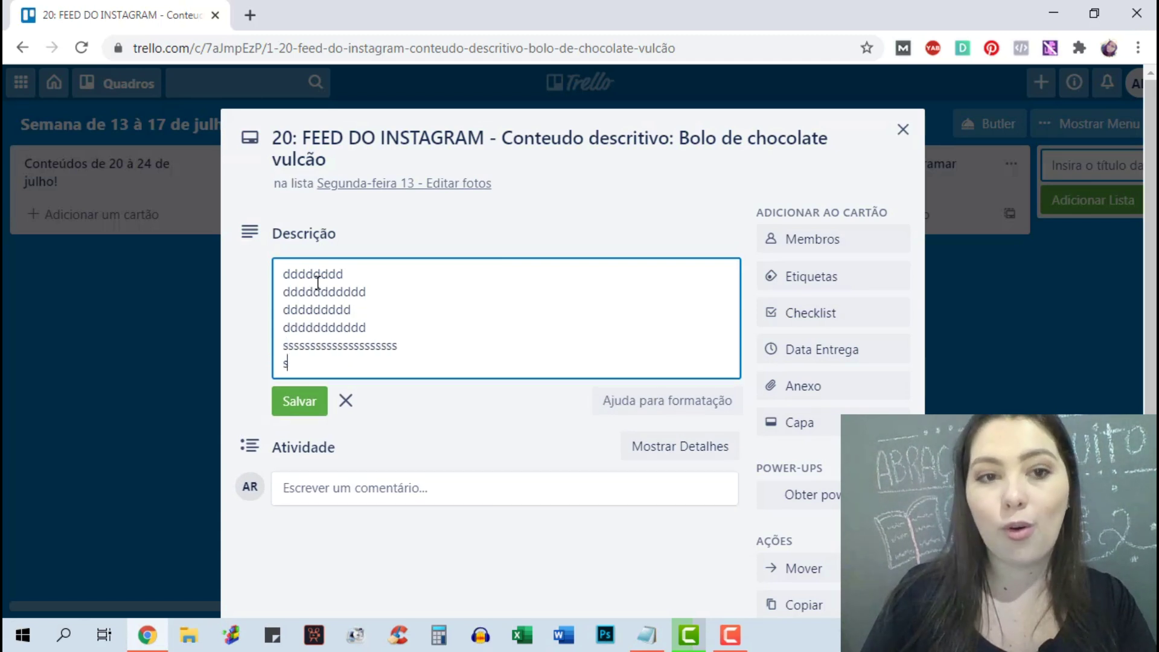
text(ssssssssssssss)
key(Return)
text(sssssss)
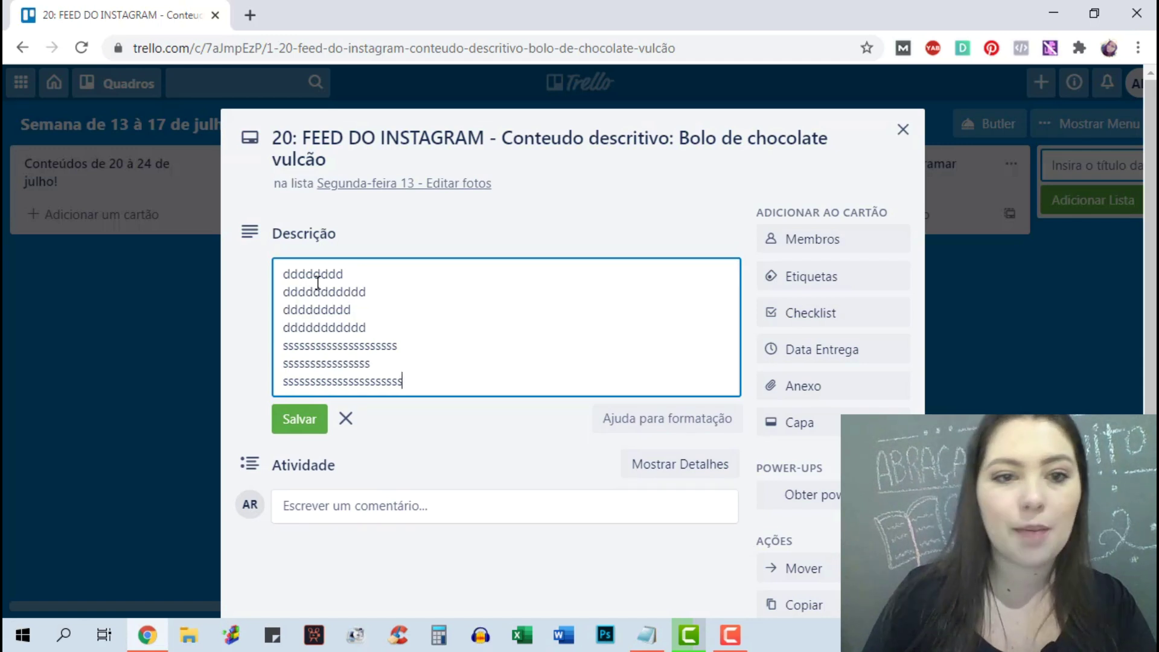
key(ctrl+a)
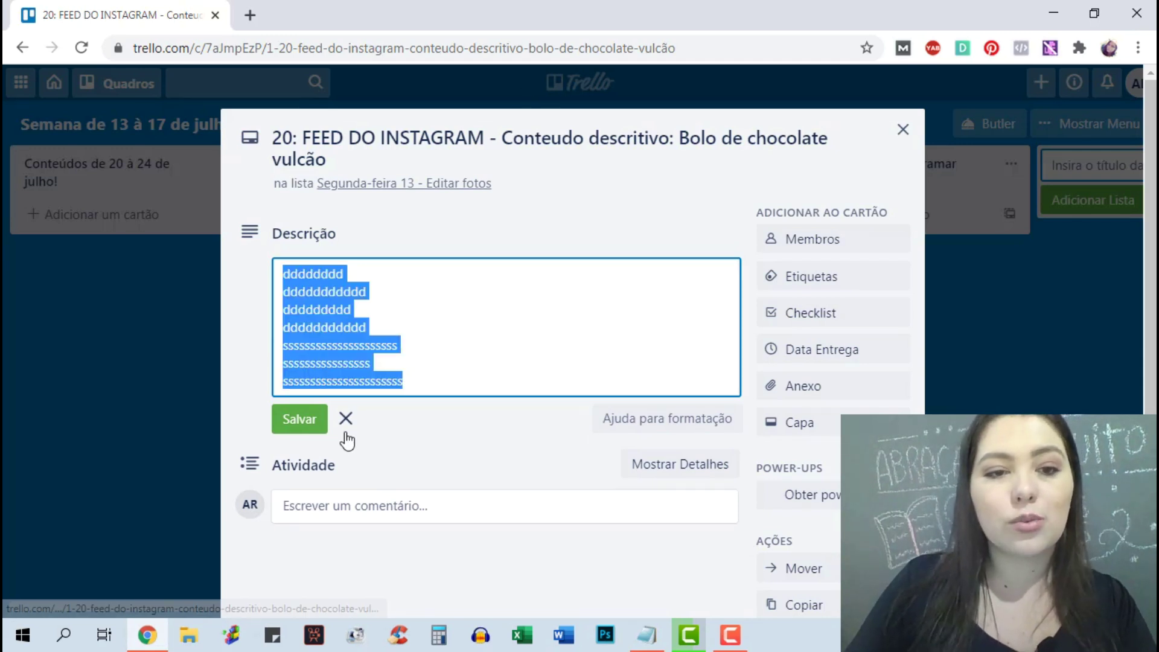
click(299, 420)
key(Escape)
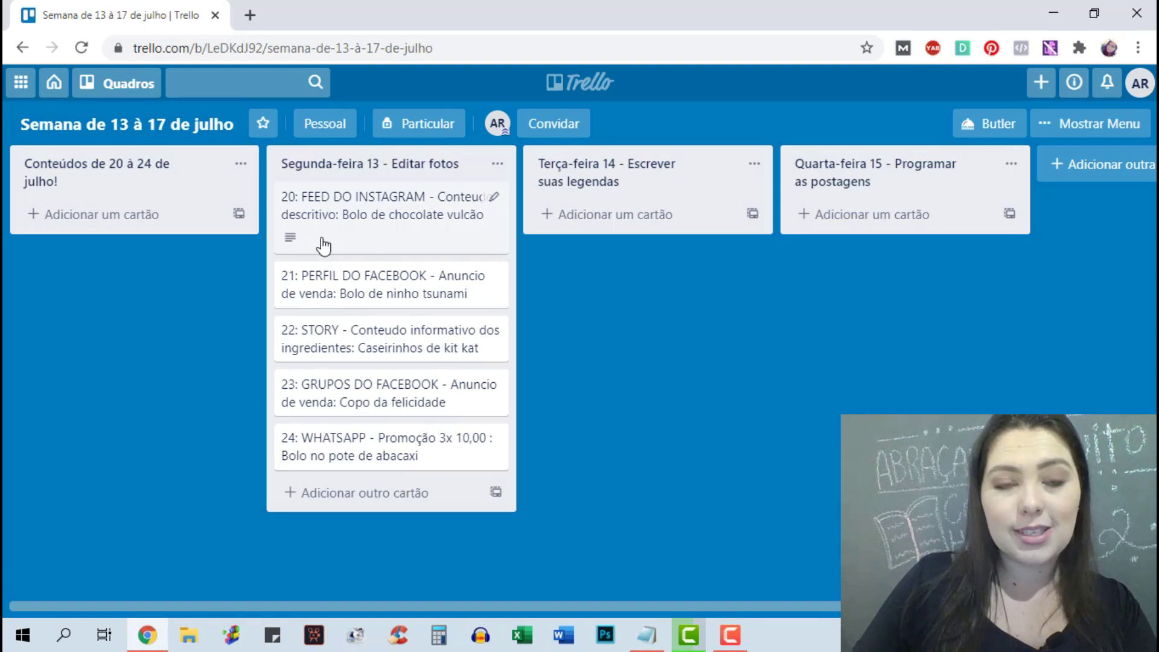
- Move the day 20 card to the "Terça-feira 14 - Escrever suas legendas" list and view its description there
drag(329, 217, 581, 230)
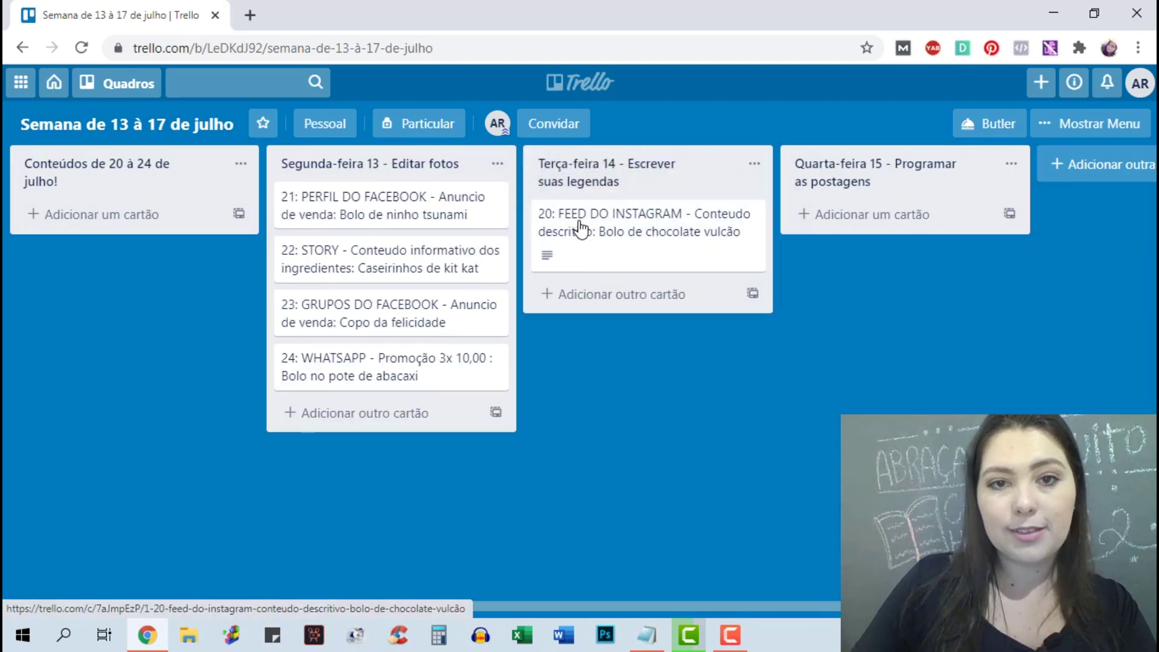
click(580, 230)
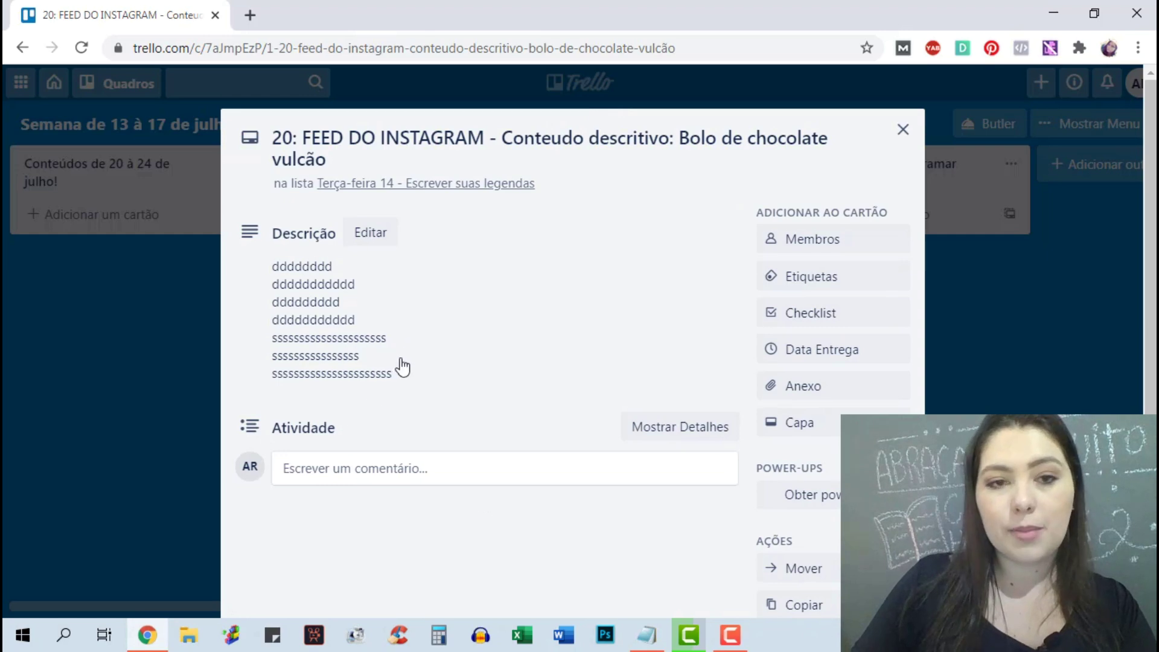
click(963, 295)
- Move the day 21 Facebook profile card to the Tuesday list and save a placeholder description of five lines of repeated "d"
drag(476, 225, 581, 302)
click(583, 297)
click(426, 279)
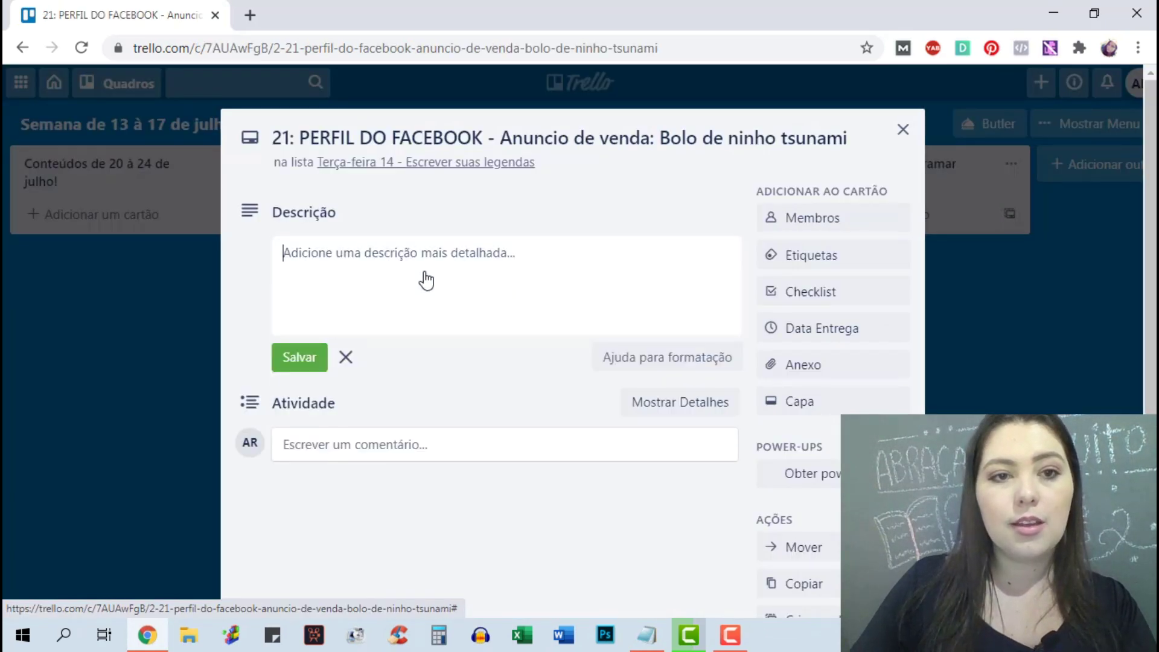
text(dddd)
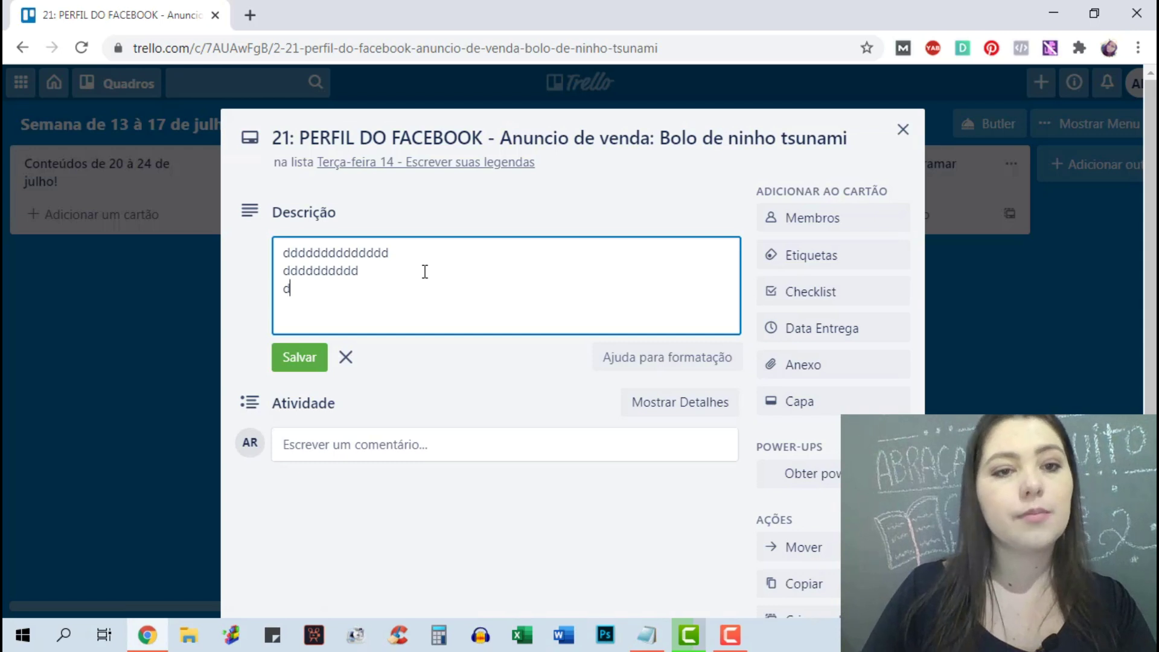
text(ddddddd)
key(Return)
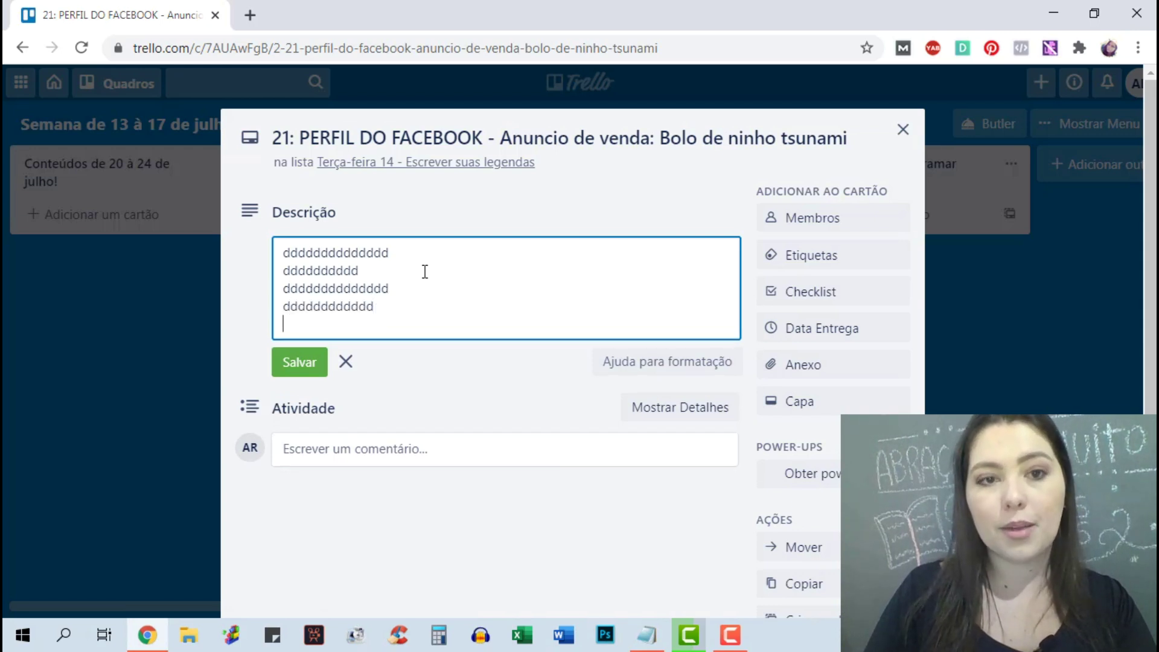
text(ddddddddddddddddddddddd)
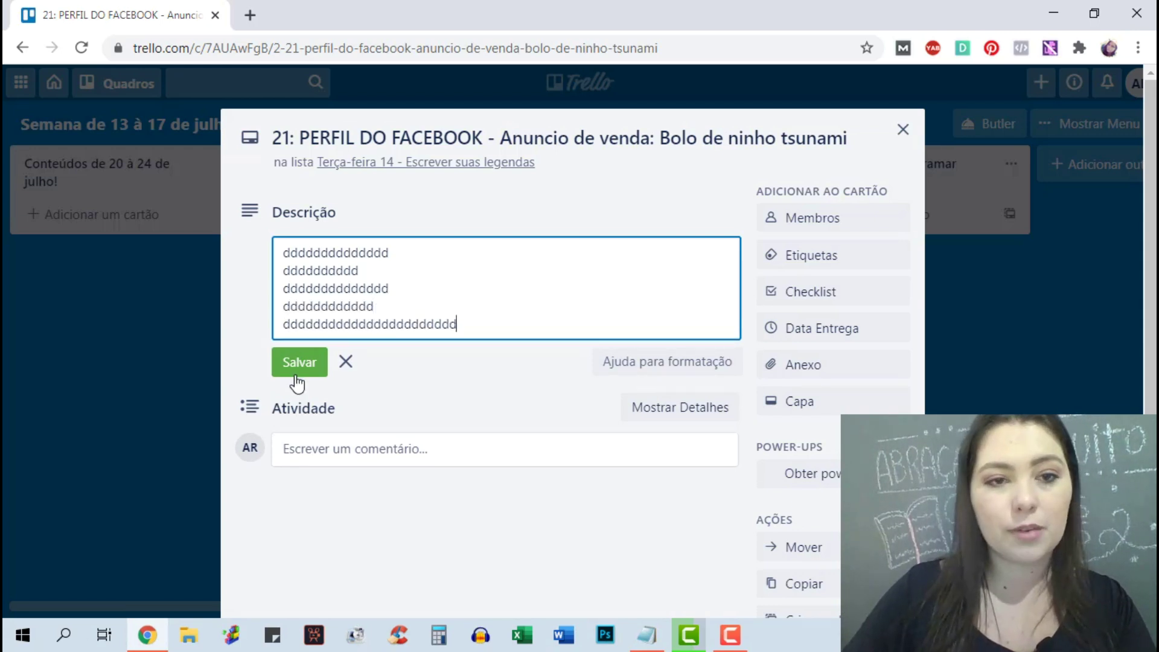
click(299, 362)
click(902, 129)
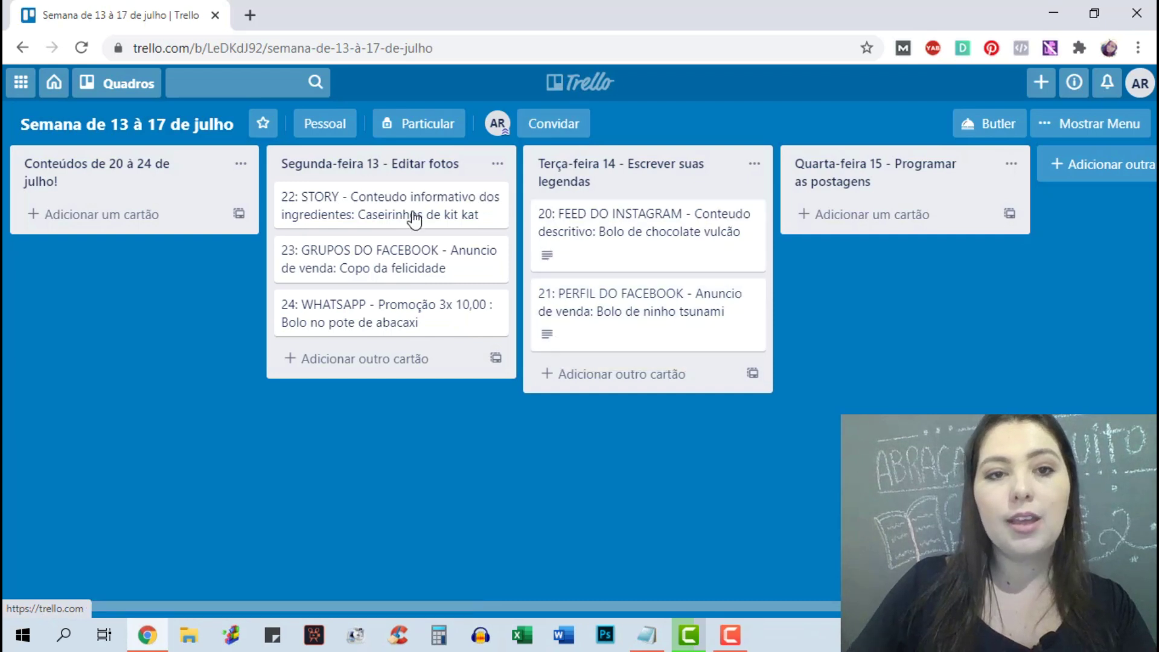
- Move the day 22, 23 and 24 cards from the Monday list to the end of the Tuesday list, in date order
drag(676, 296, 610, 383)
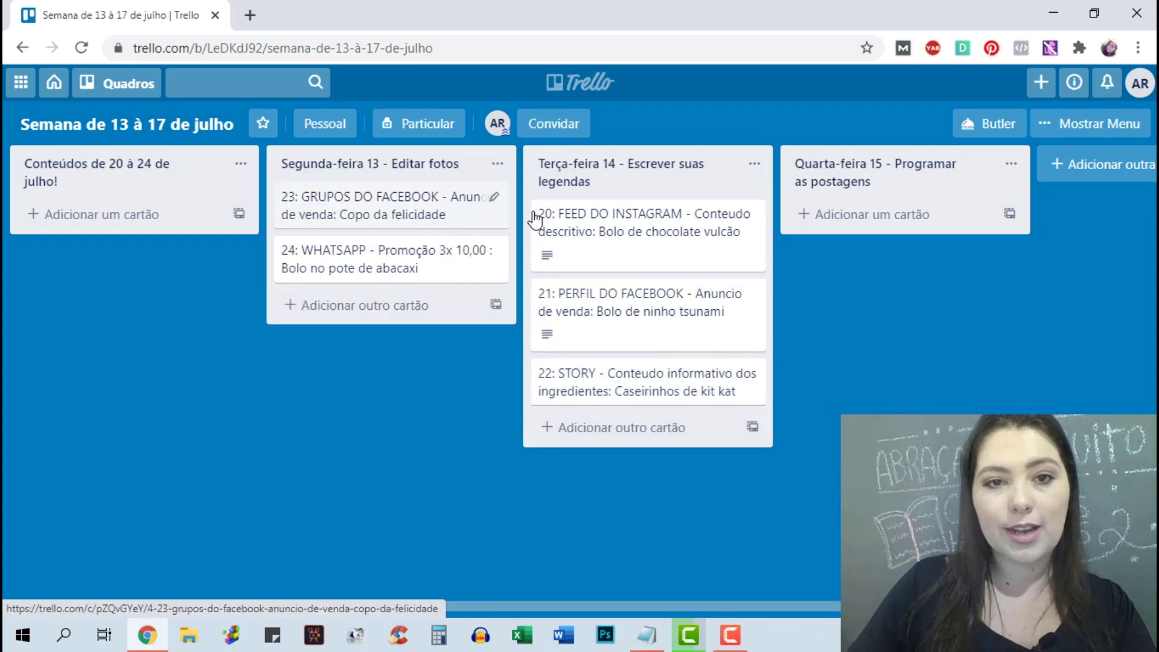
drag(386, 205, 631, 422)
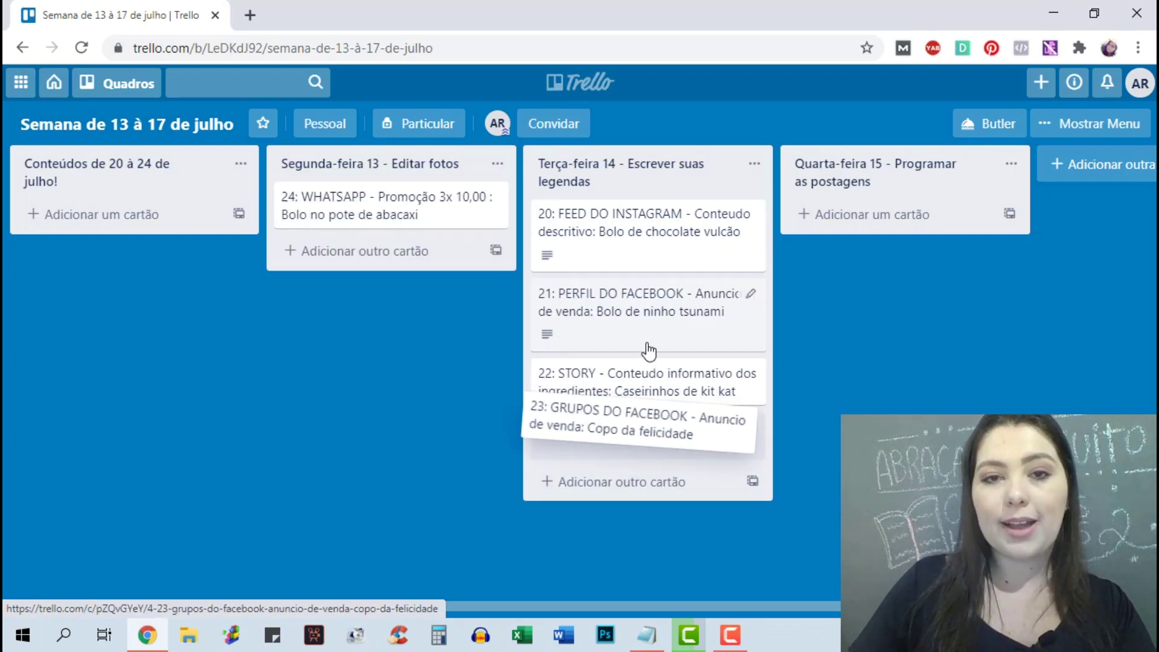
drag(422, 206, 683, 490)
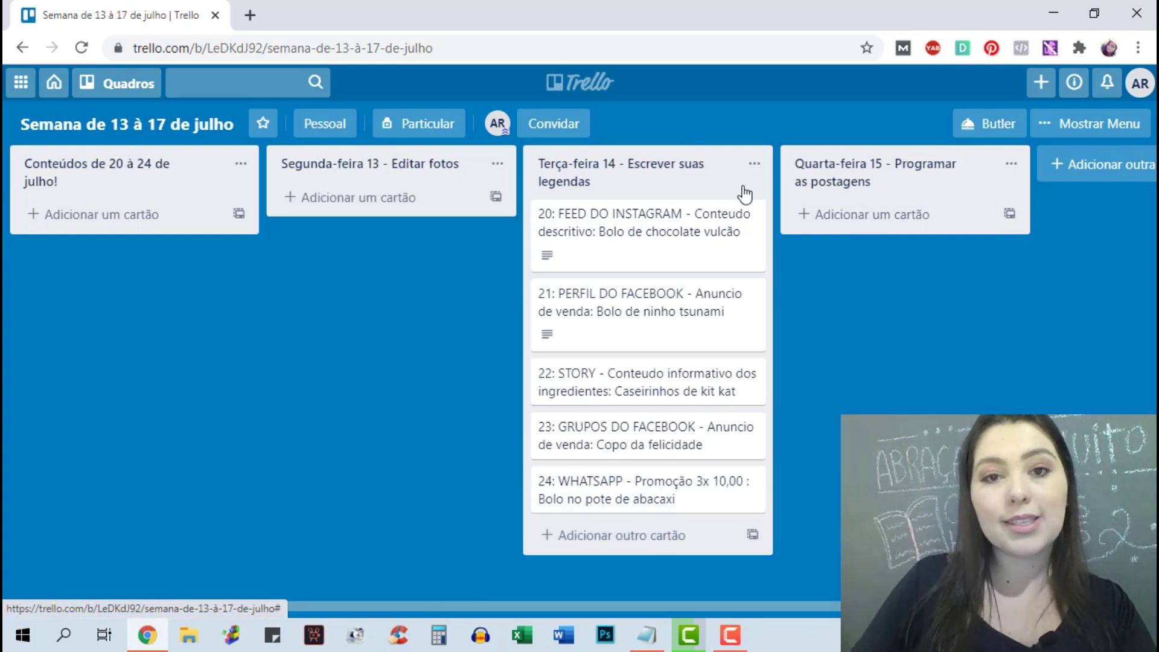
- Move the day 20 card to the "Quarta-feira 15 - Programar as postagens" list and give it a new green "PROGRAMADO" label with its name shown
drag(729, 228, 975, 225)
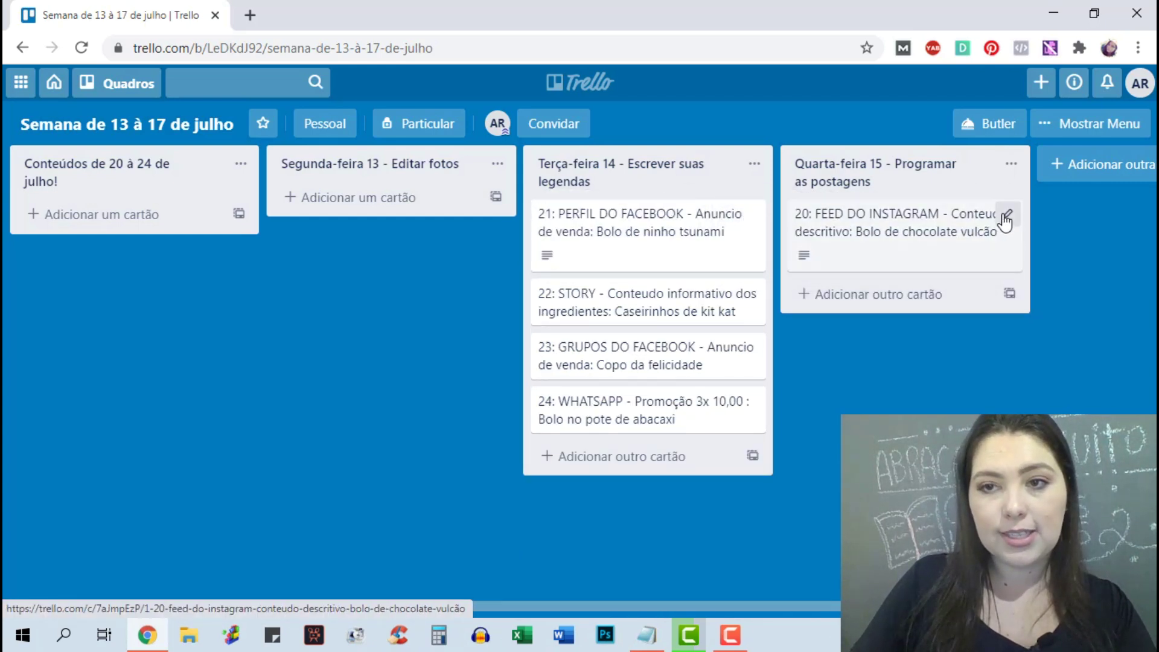
click(1006, 217)
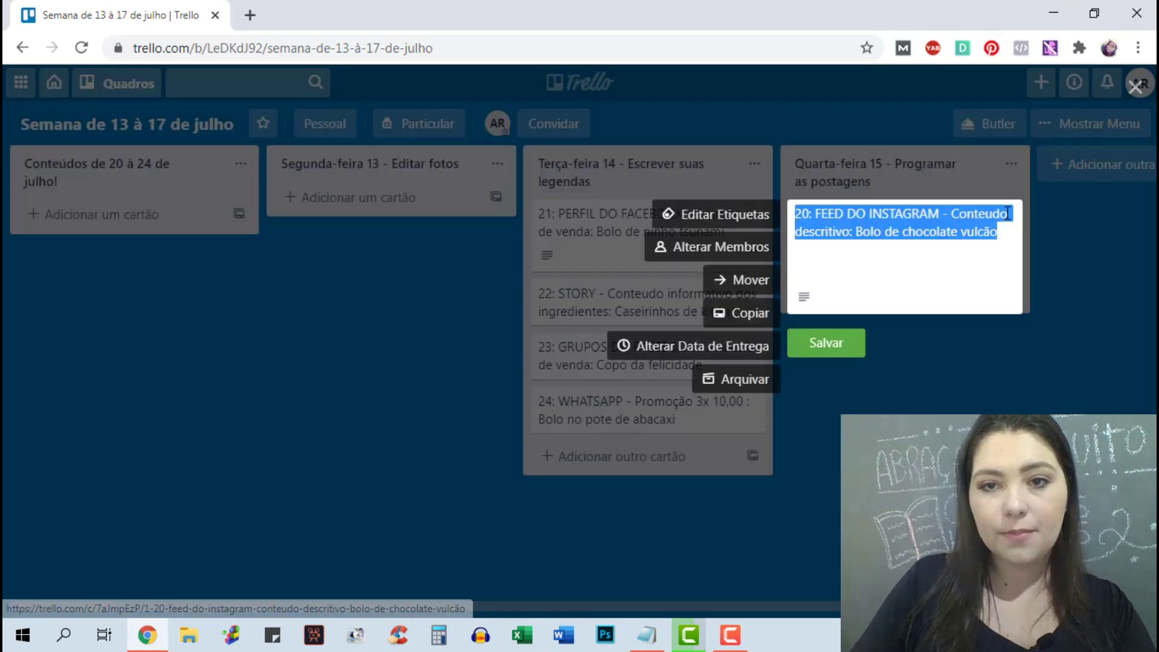
click(710, 222)
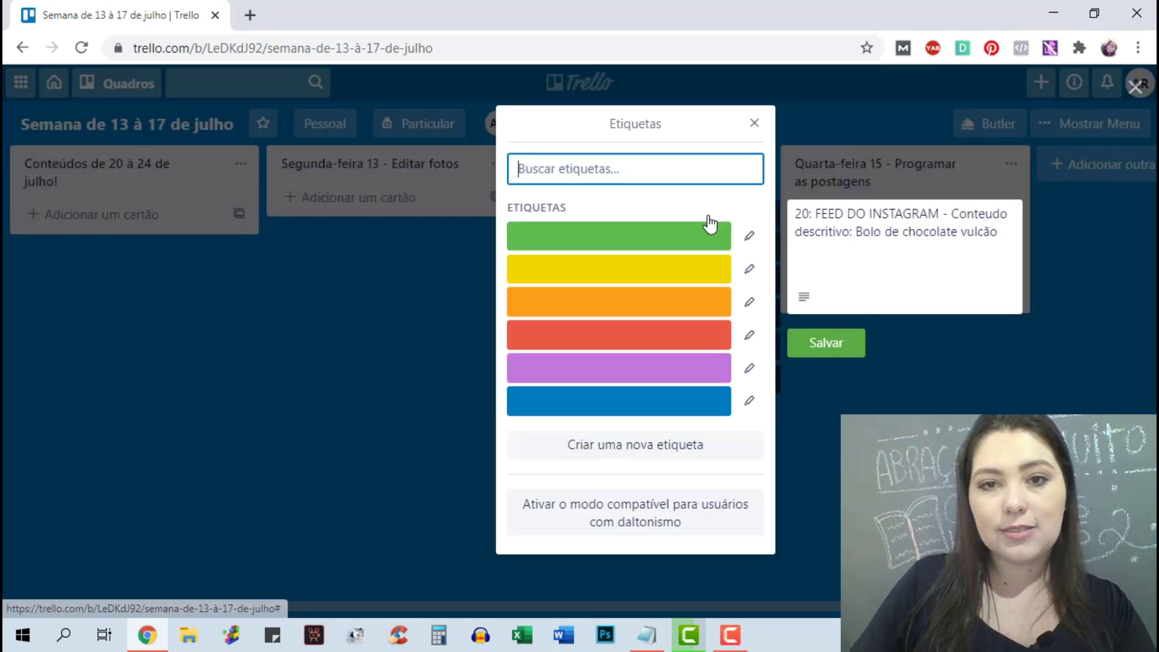
click(669, 452)
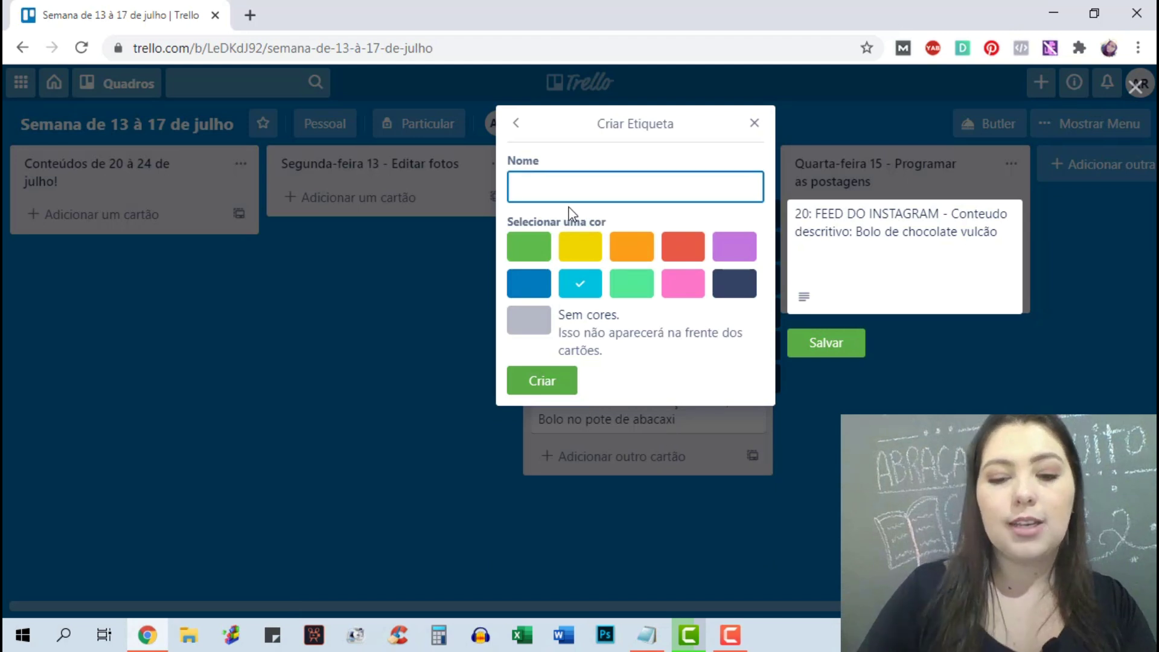
text(PROGRAMA)
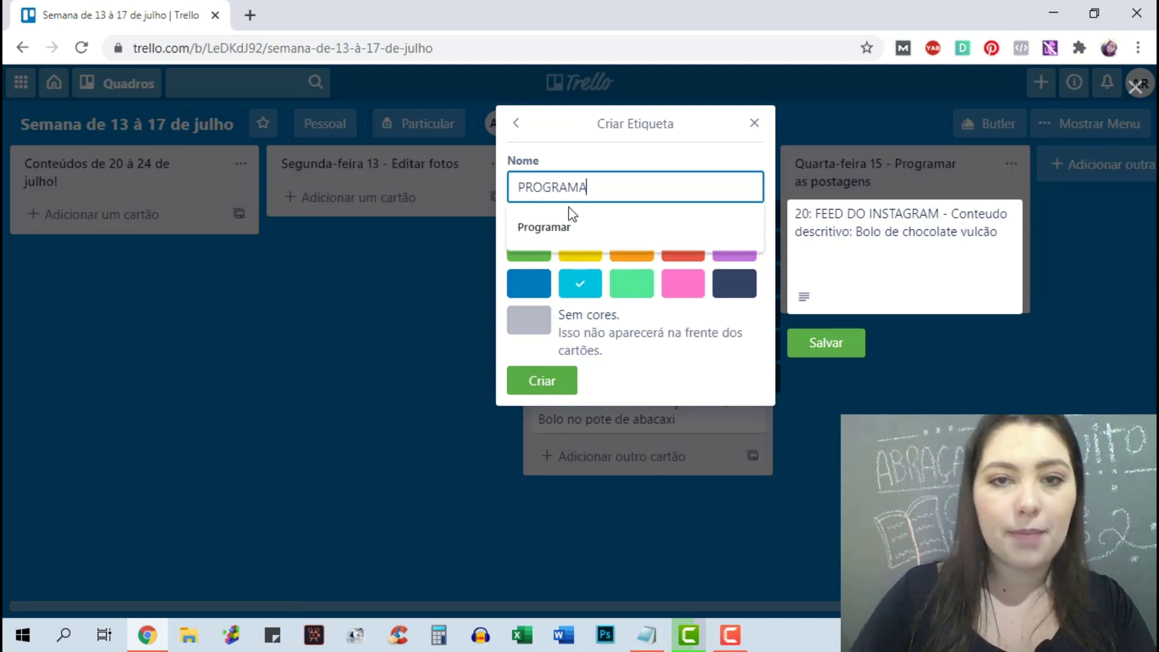
text(DO)
click(530, 248)
click(542, 380)
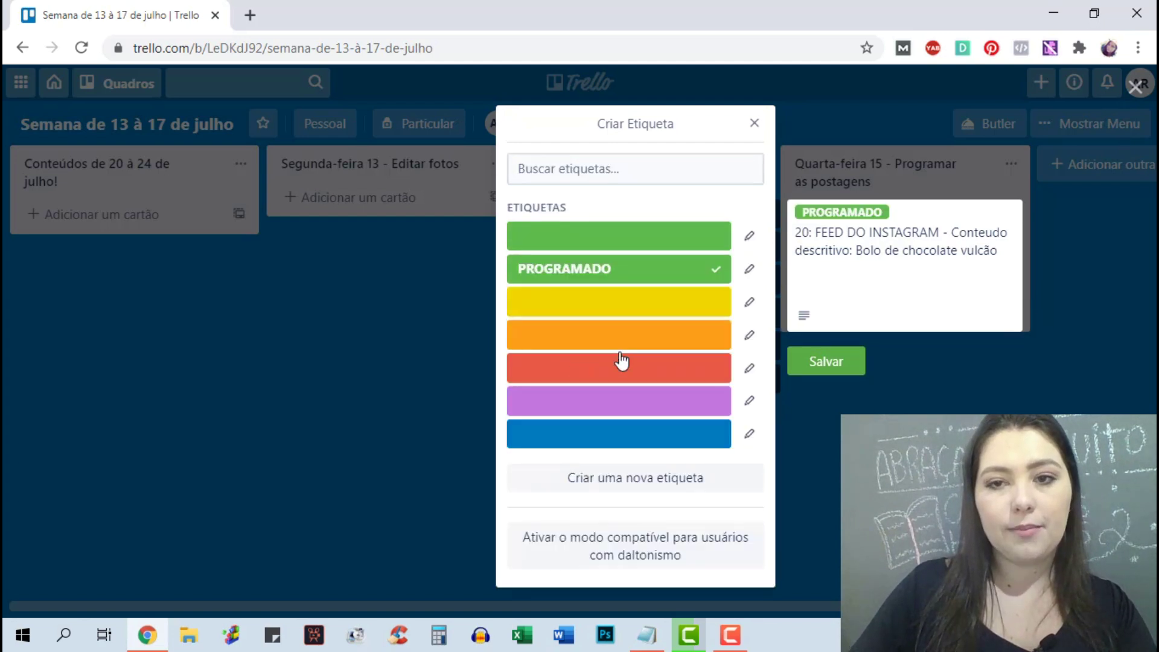
click(826, 353)
click(854, 213)
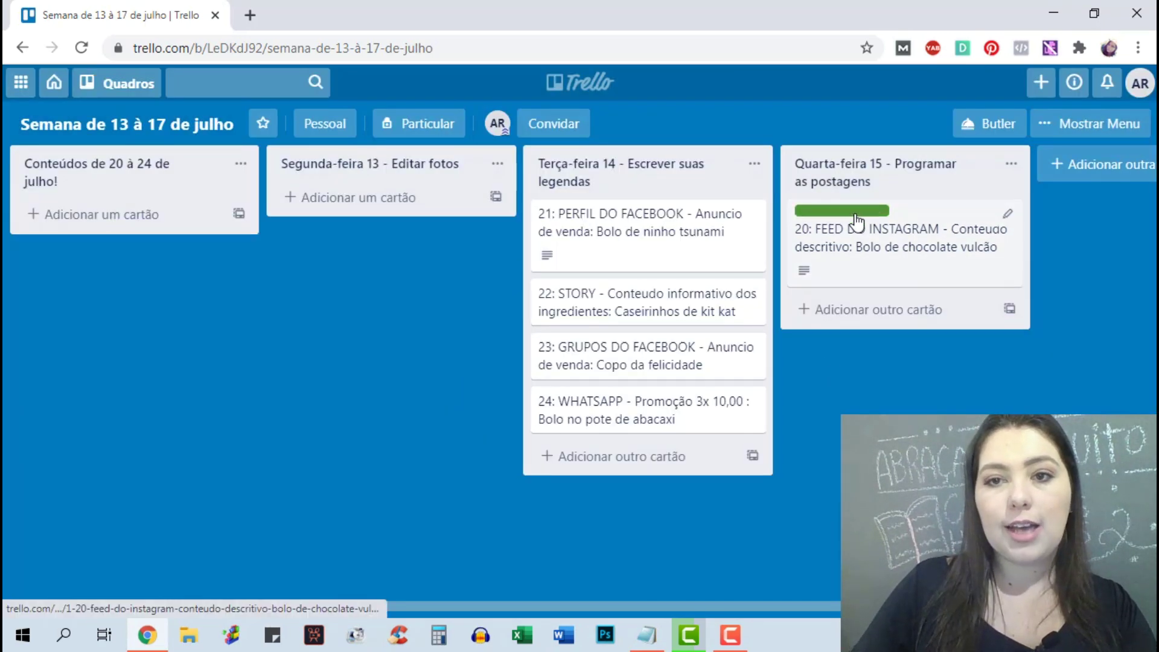
click(822, 210)
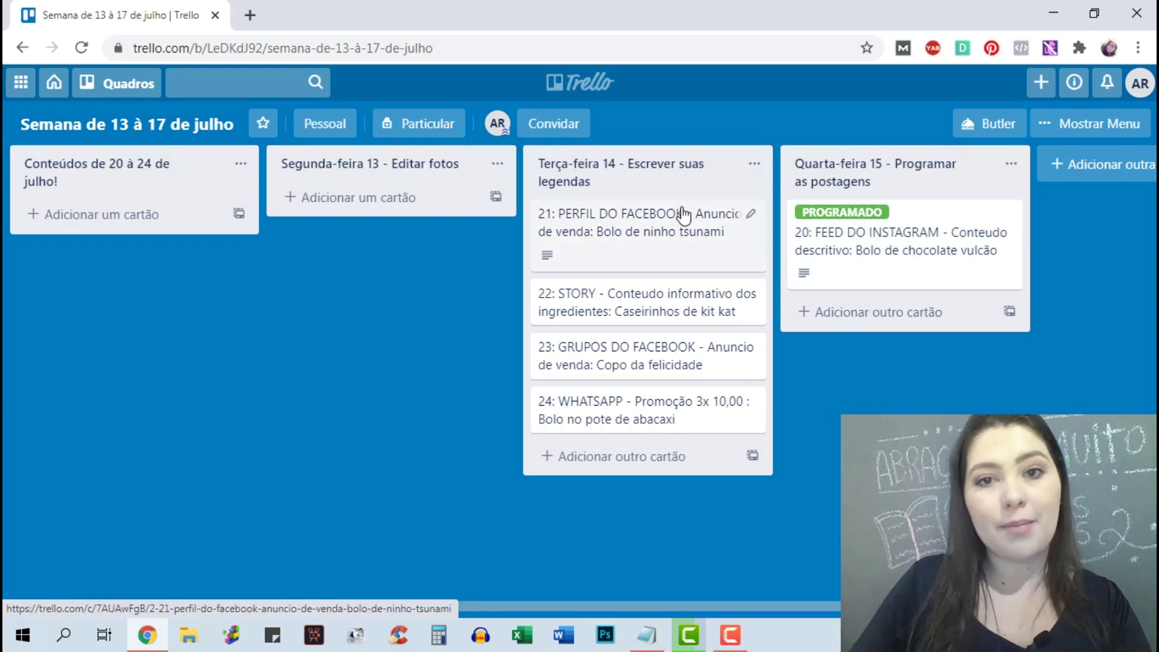
- Move the day 21 Facebook profile card below the day 20 card in the Wednesday list and assign it the "PROGRAMADO" label
mouse_move(742, 236)
mouse_down()
mouse_move(926, 311)
mouse_move(912, 331)
mouse_up()
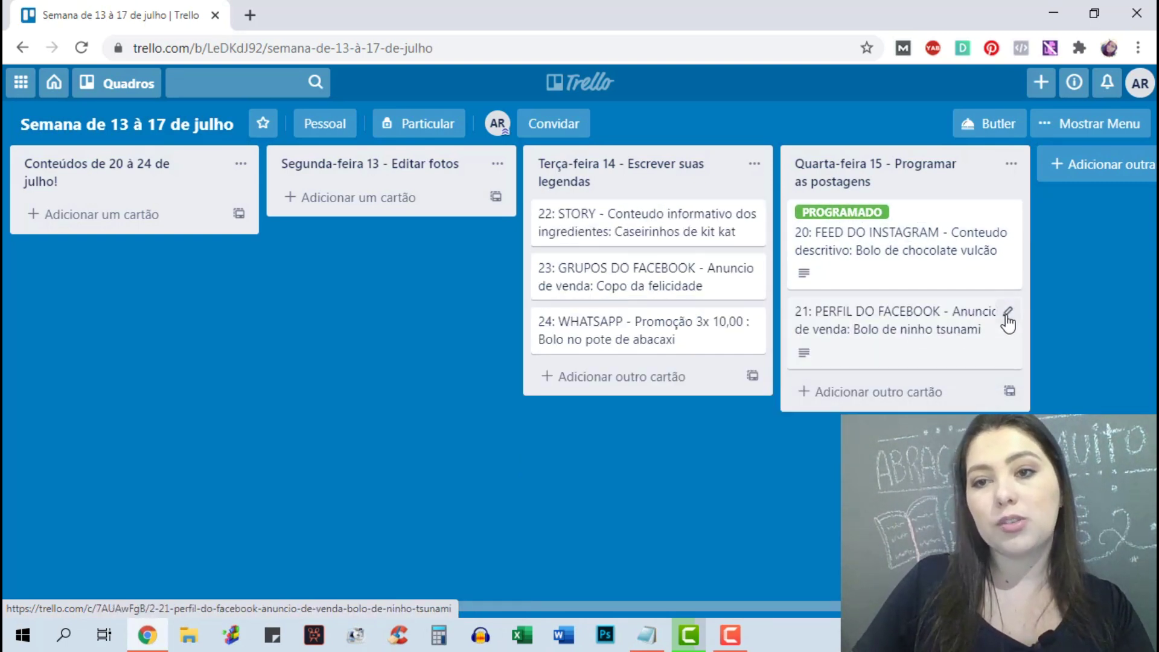
click(1008, 310)
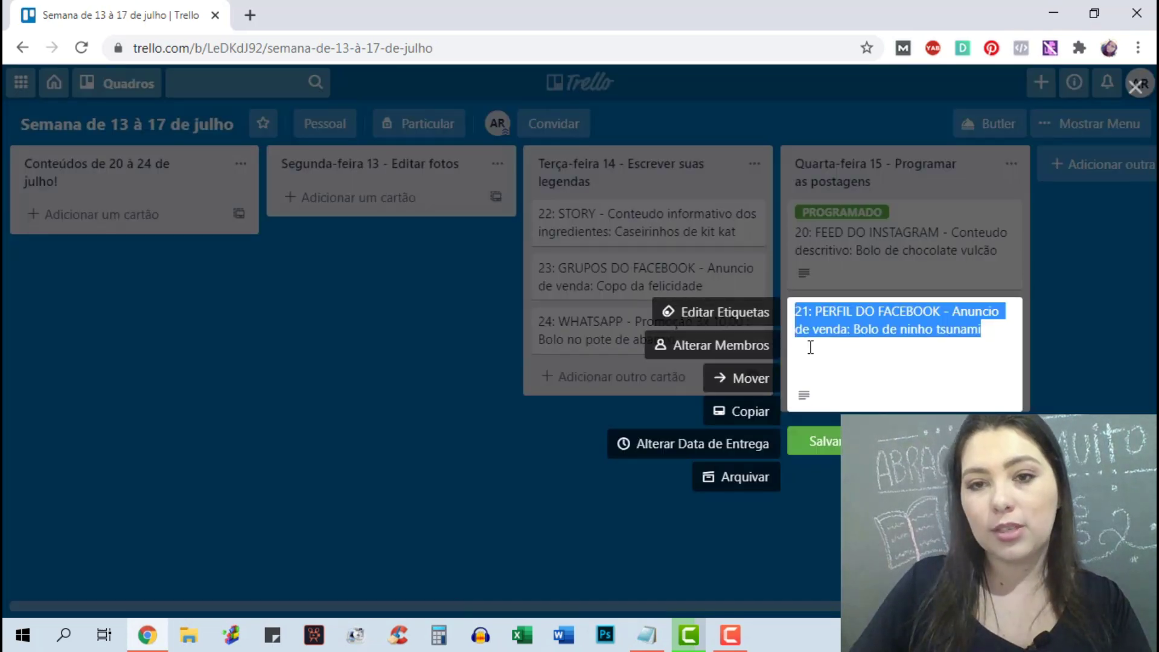
click(746, 310)
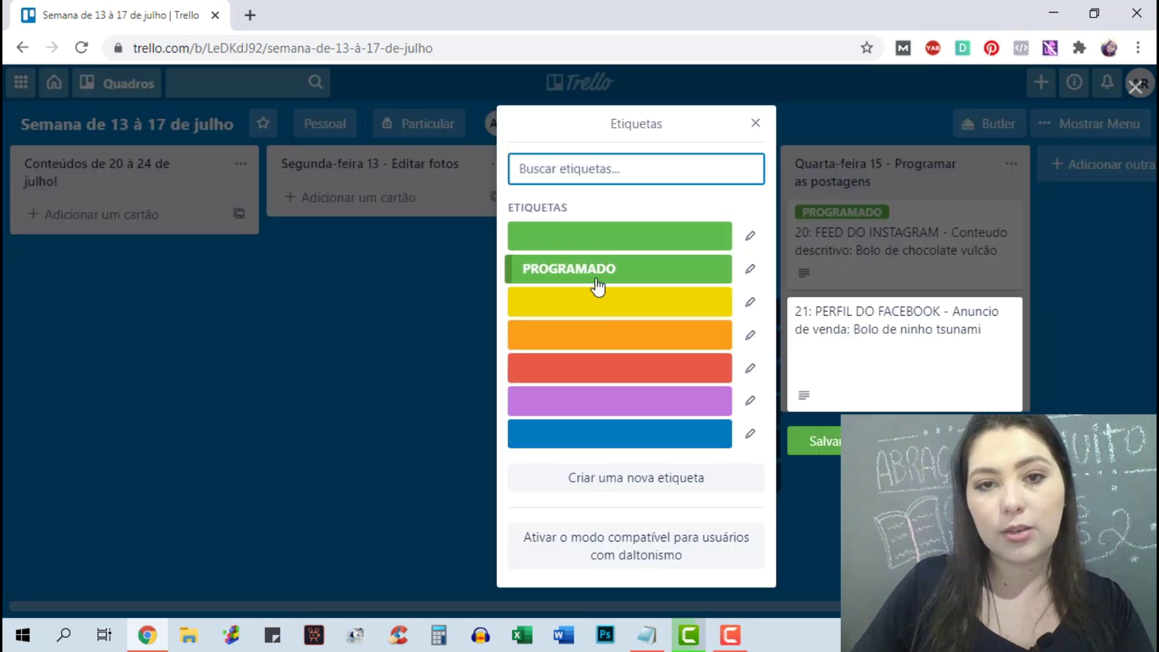
click(664, 270)
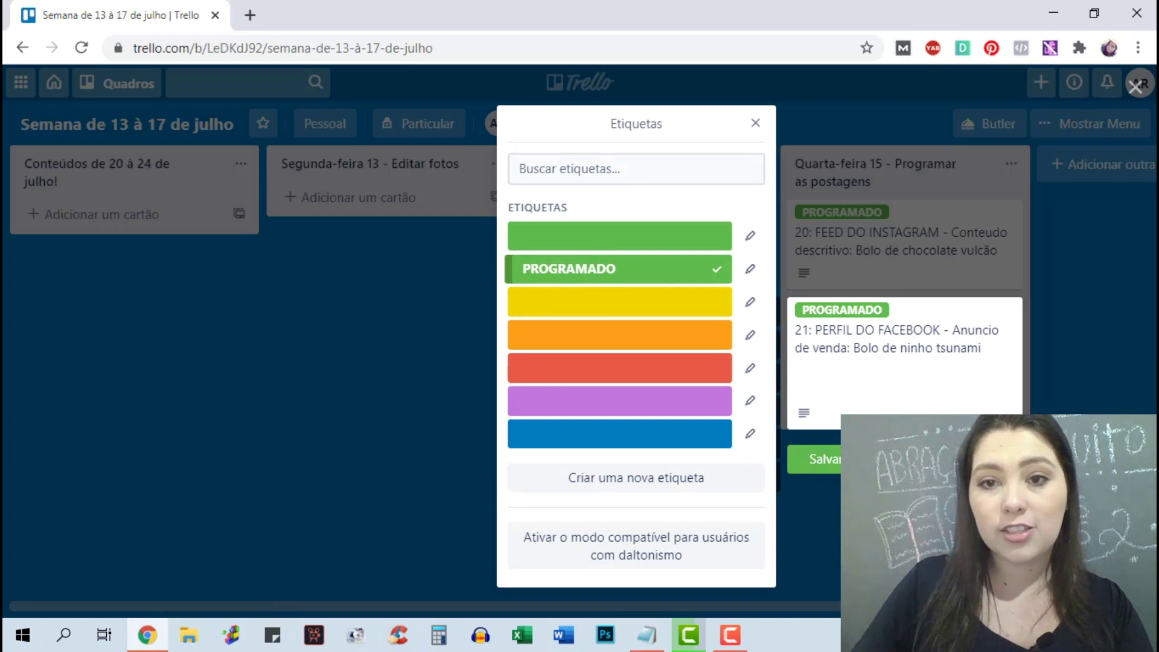
click(834, 467)
- Move the day 22 story card to the end of the Wednesday list and assign it the "PROGRAMADO" label
mouse_move(664, 218)
mouse_down()
mouse_move(908, 281)
mouse_move(918, 415)
mouse_up()
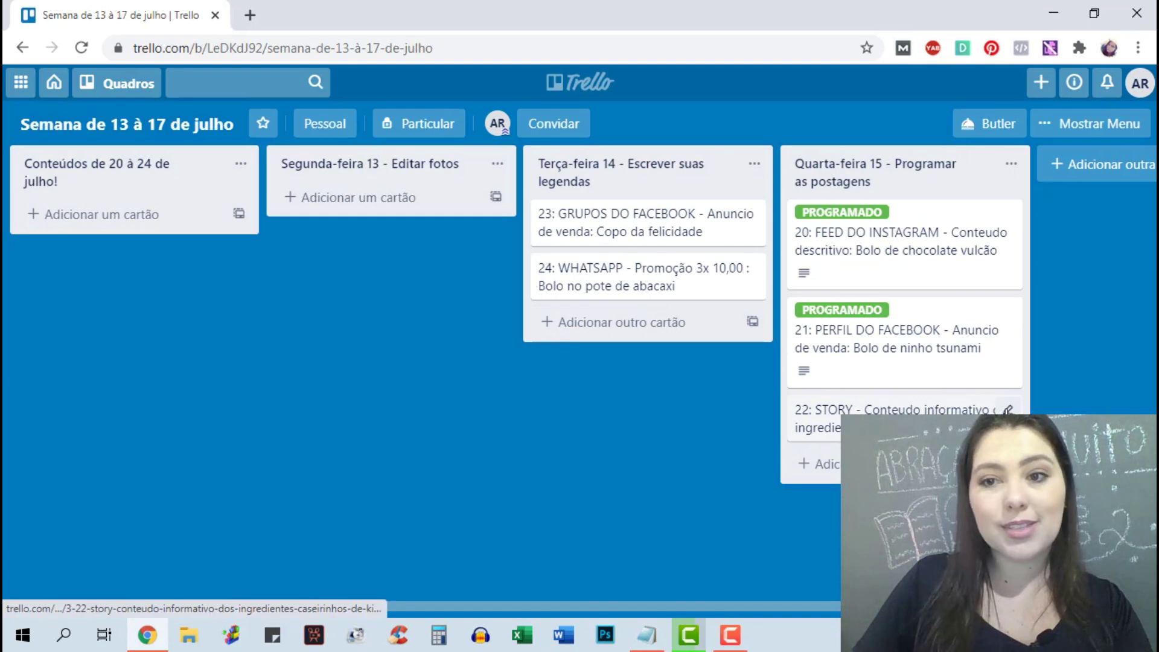
click(1007, 411)
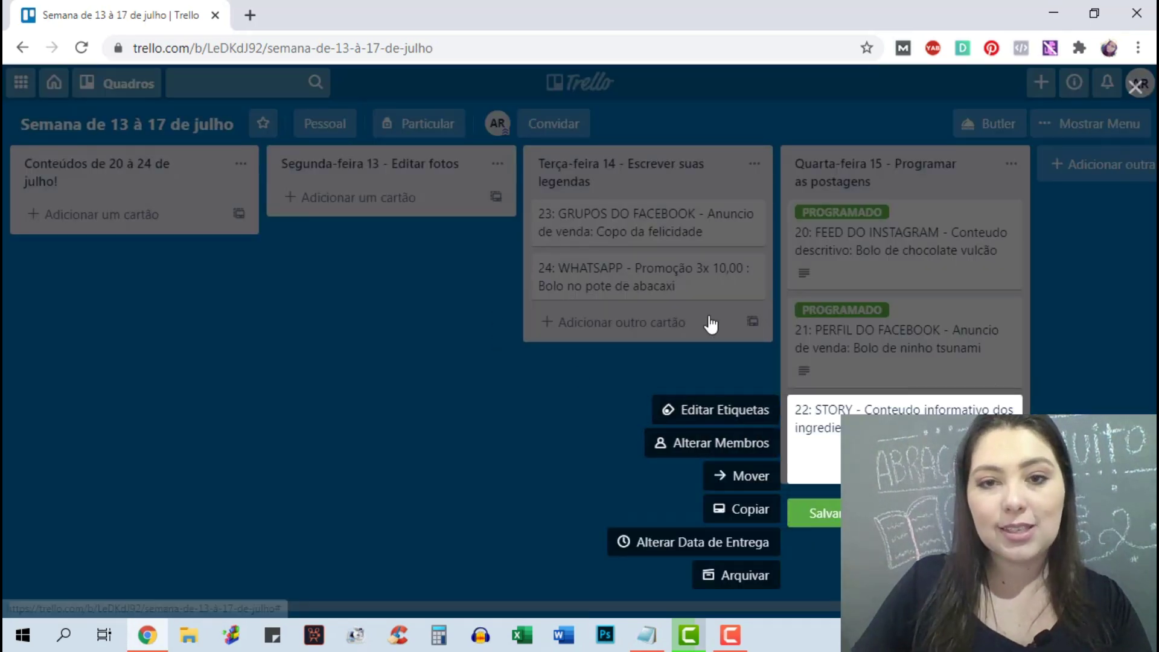
click(714, 410)
click(638, 276)
click(824, 530)
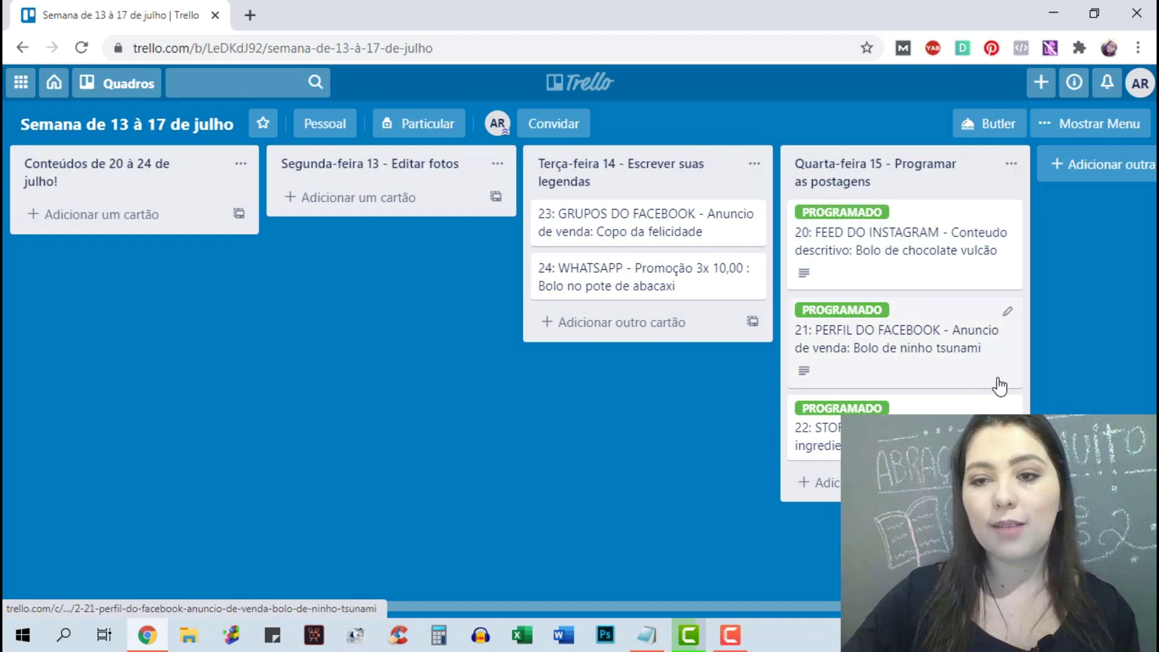
- Remove the "PROGRAMADO" label from the day 22, 21 and 20 cards in the Wednesday list
click(1007, 410)
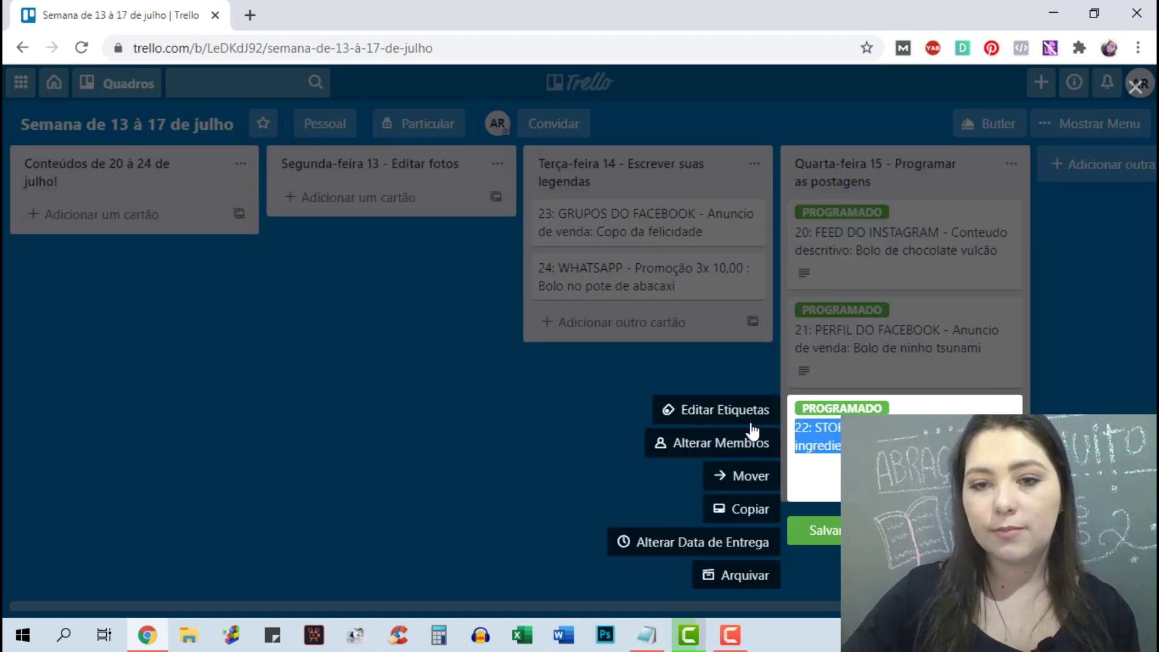
click(749, 416)
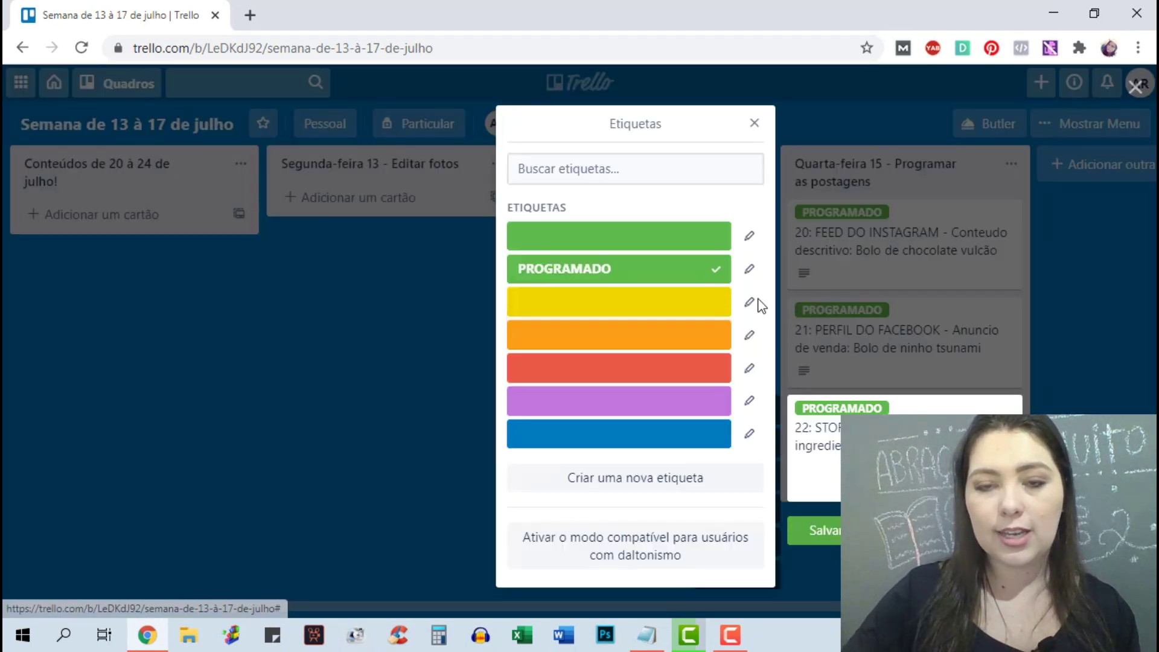
click(686, 278)
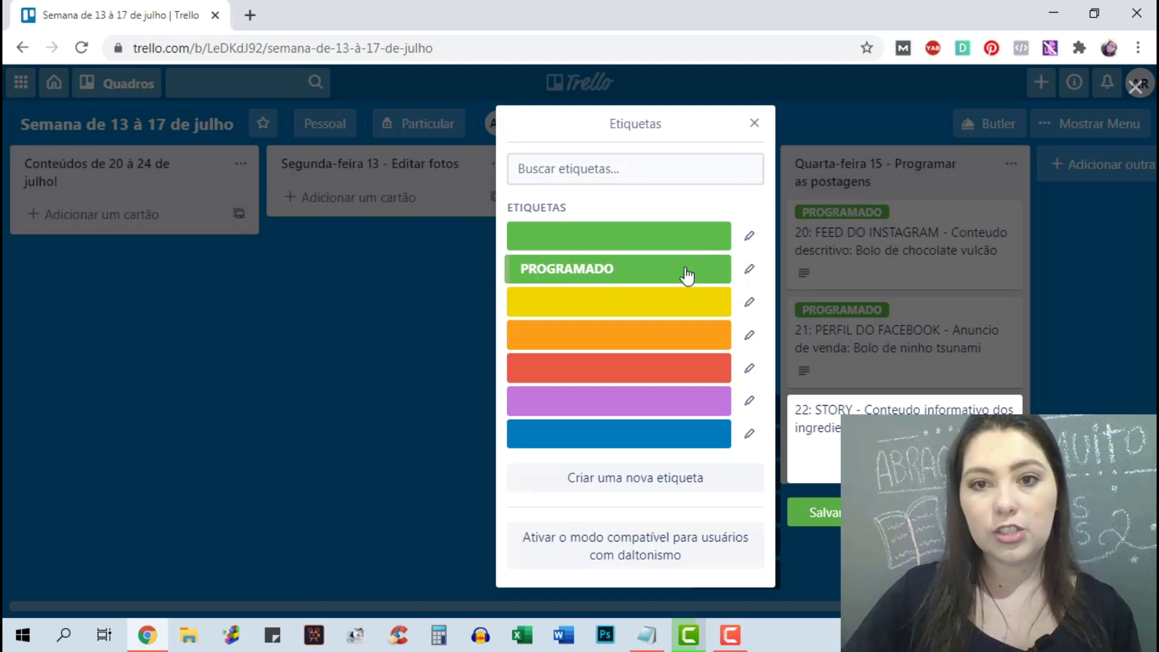
click(824, 512)
click(1011, 316)
click(749, 314)
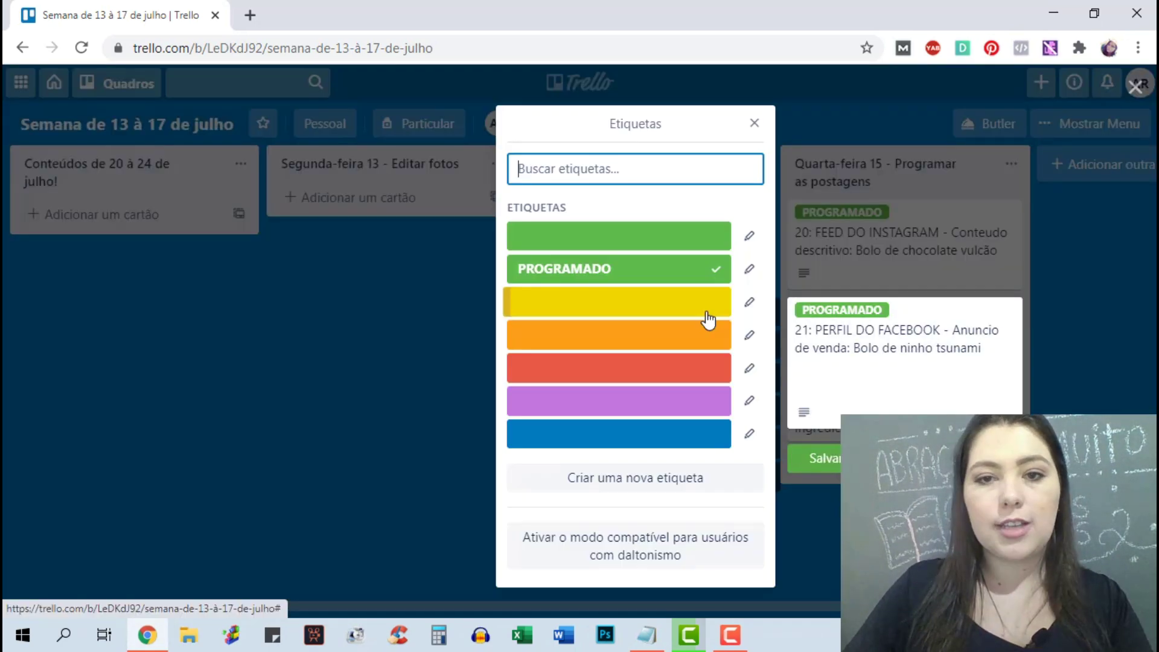
click(685, 278)
click(823, 440)
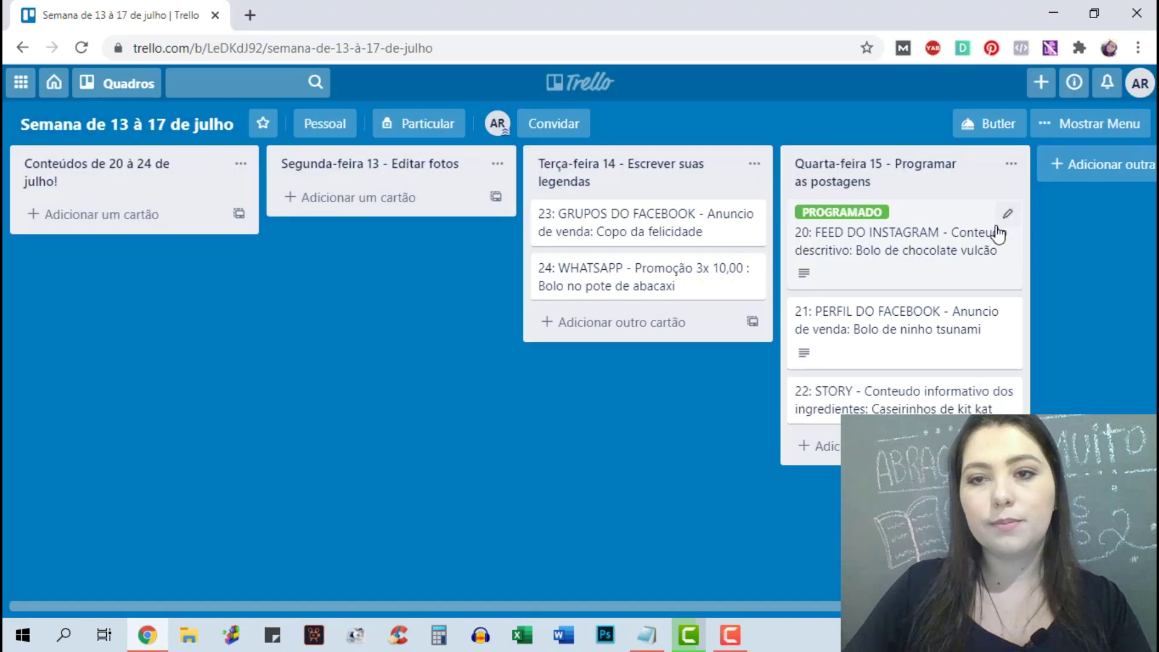
click(1007, 214)
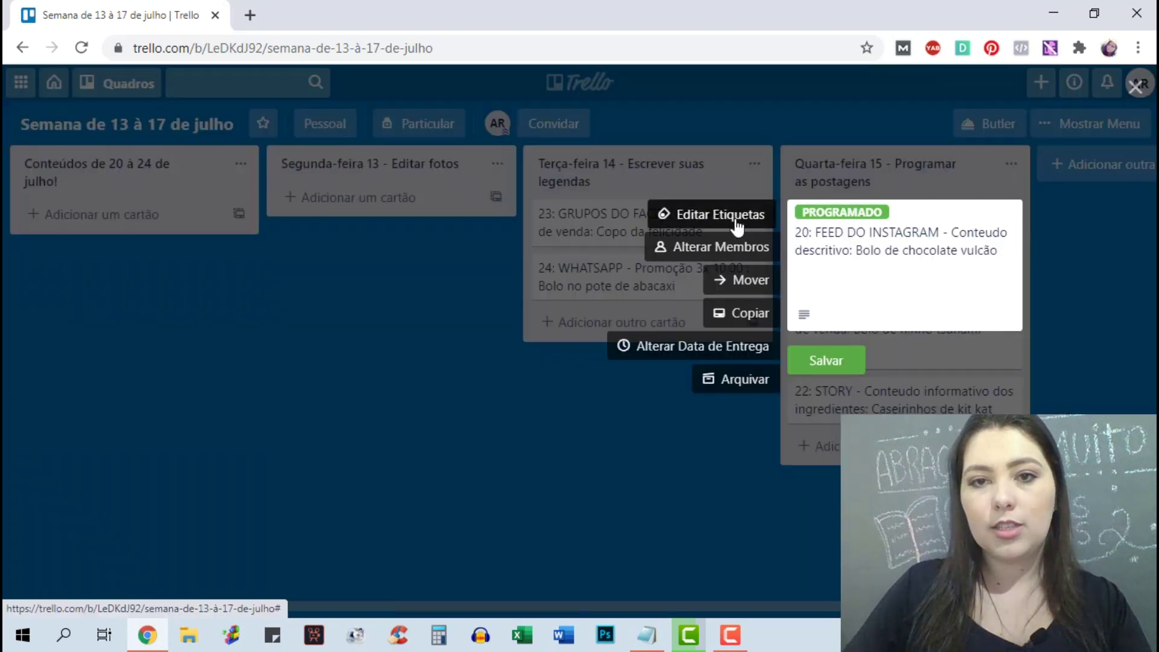
click(736, 227)
click(546, 269)
click(1033, 311)
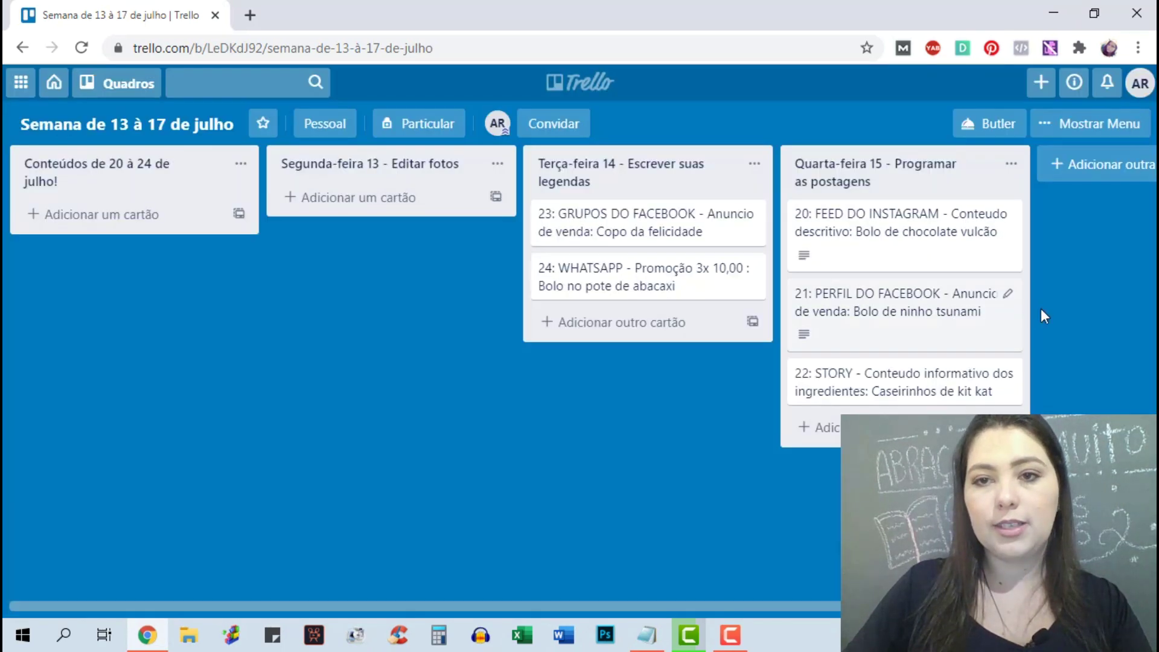
- Move the day 23 and day 24 cards from the Tuesday list to the end of the Wednesday list, in date order
drag(665, 238, 905, 447)
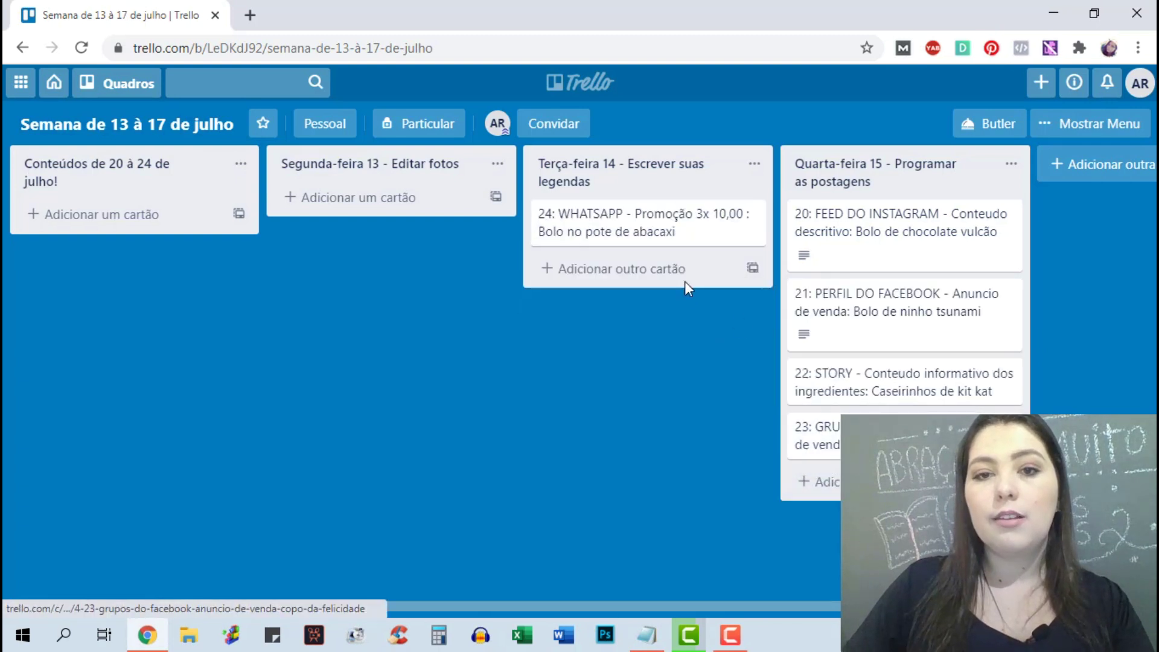
drag(672, 228, 935, 476)
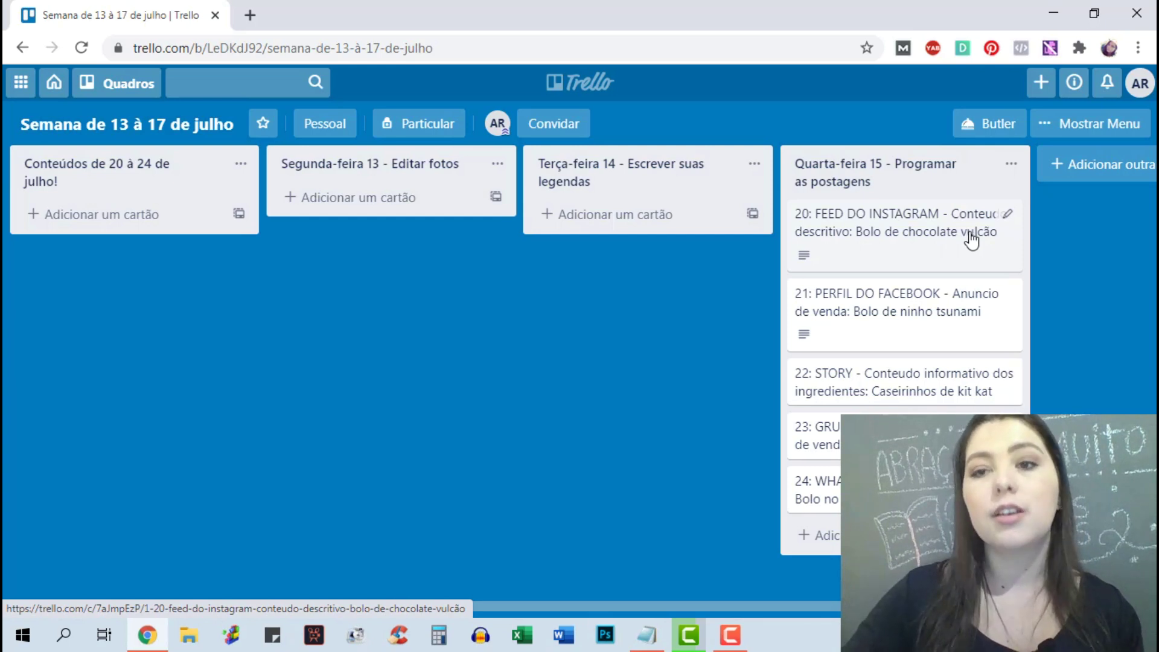
- Create a light blue label named "JÁ POSTADO" on the day 20 Instagram feed card and save the card
click(1004, 217)
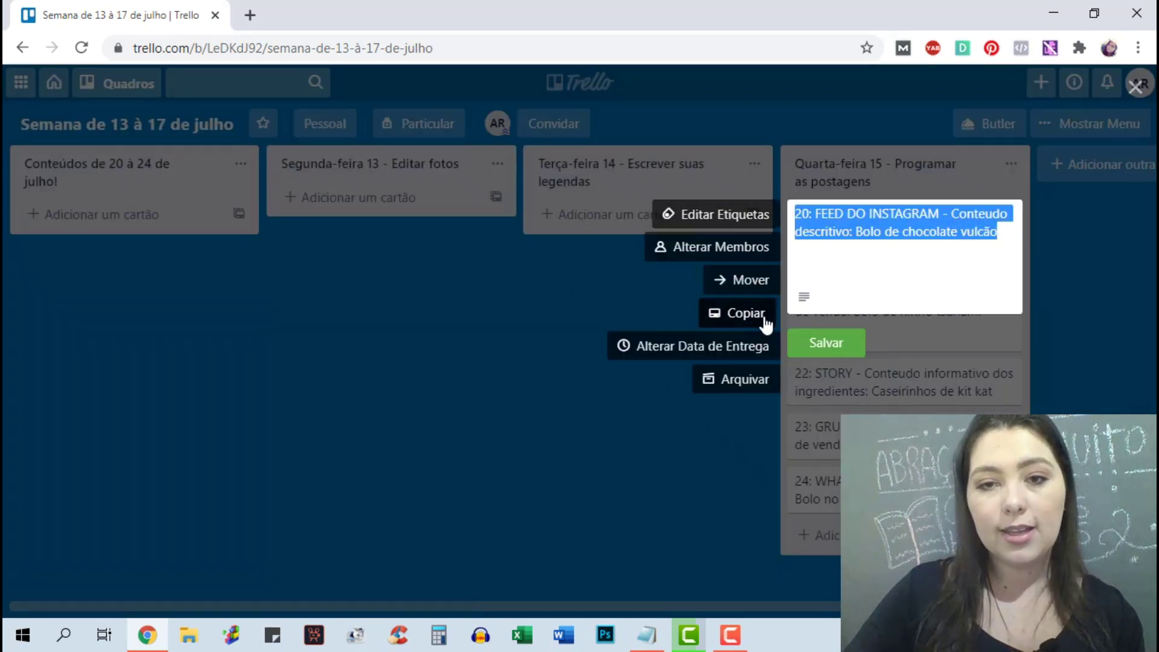
click(740, 221)
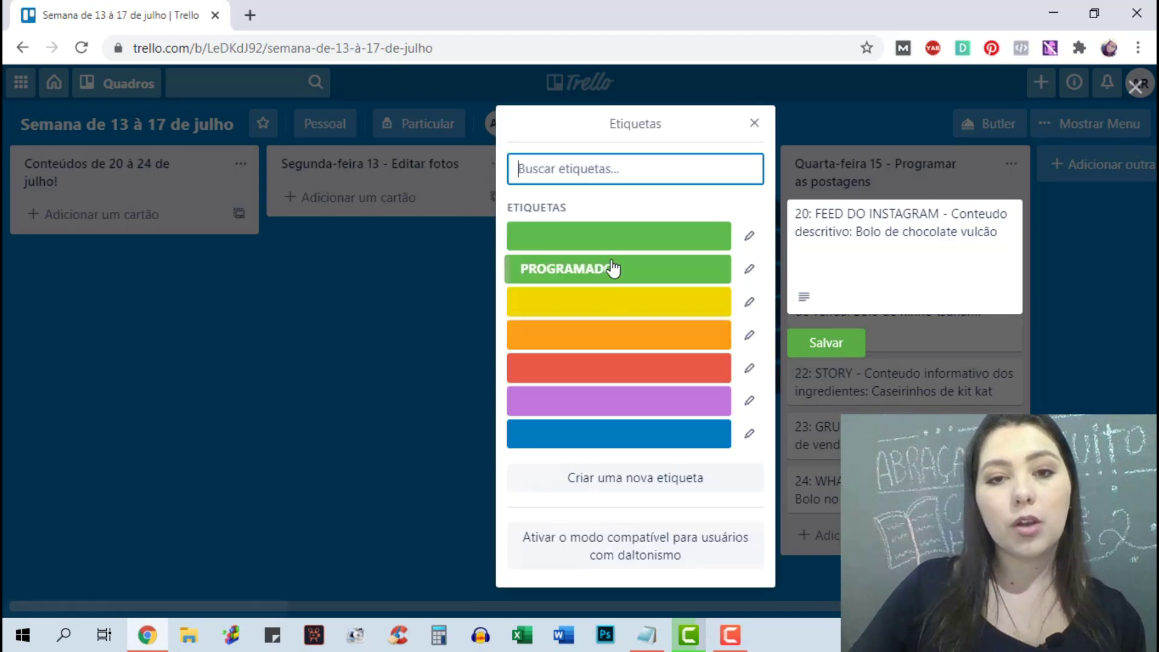
click(591, 477)
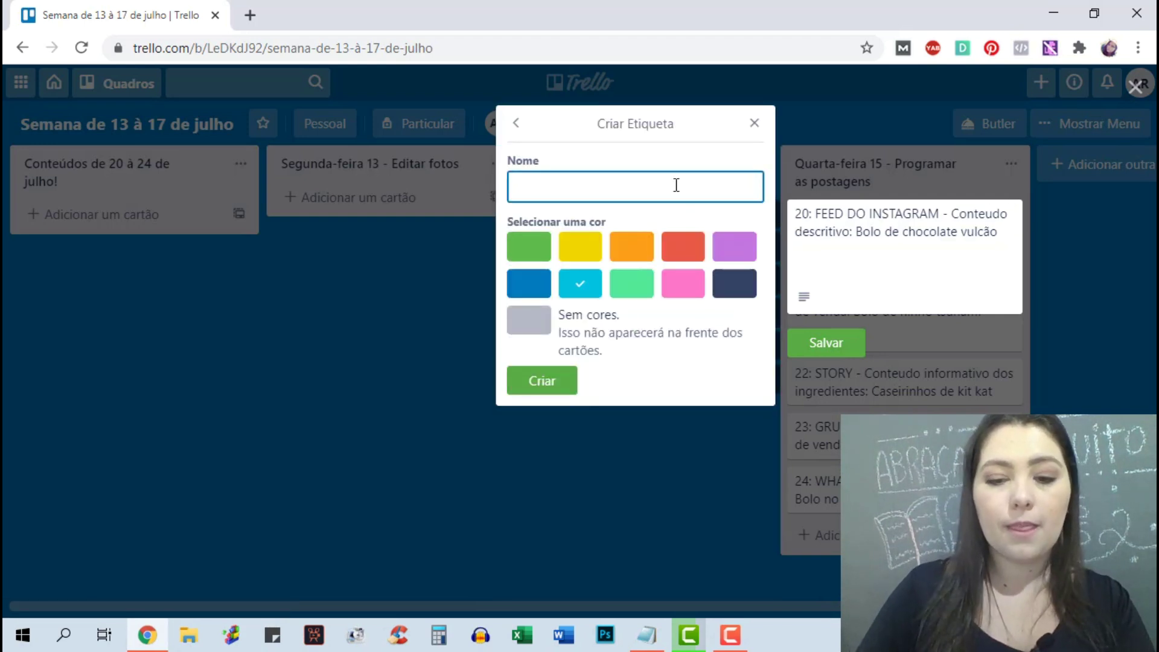
text(já postado)
key(ctrl+a)
text(JÁ POSTADO)
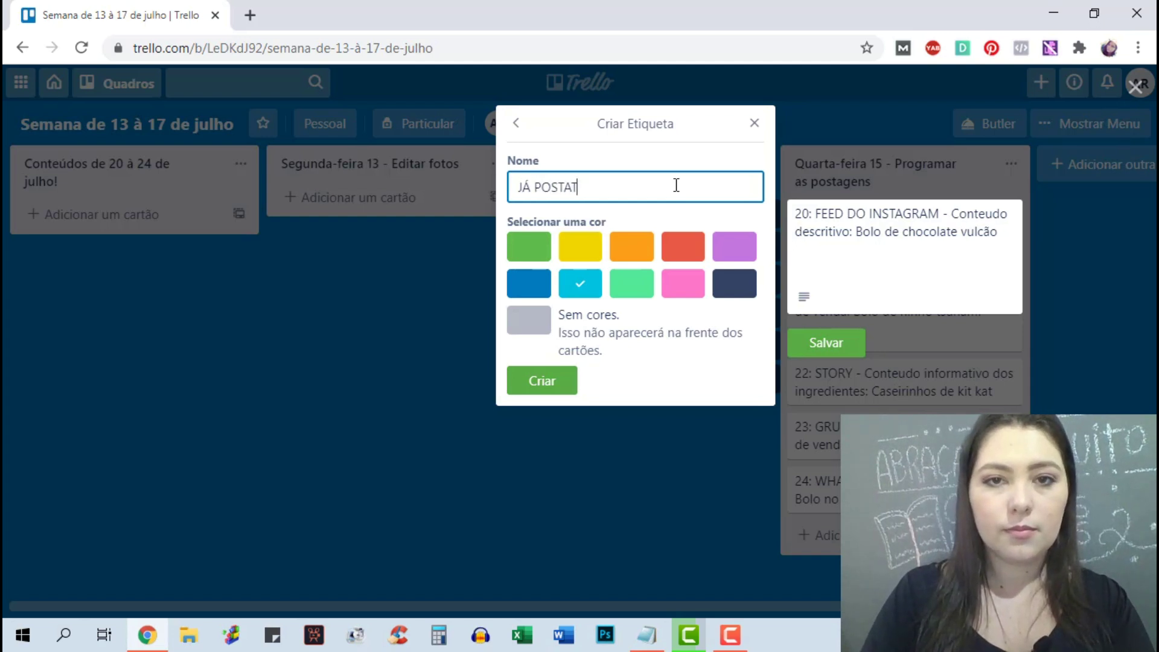
click(537, 380)
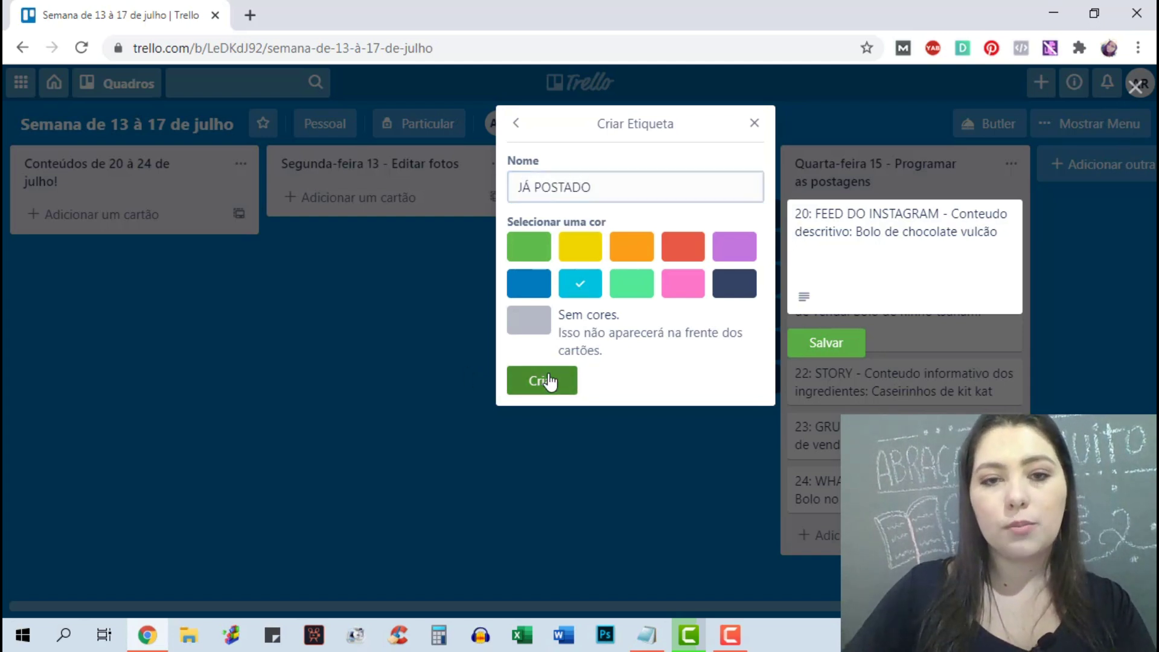
click(828, 358)
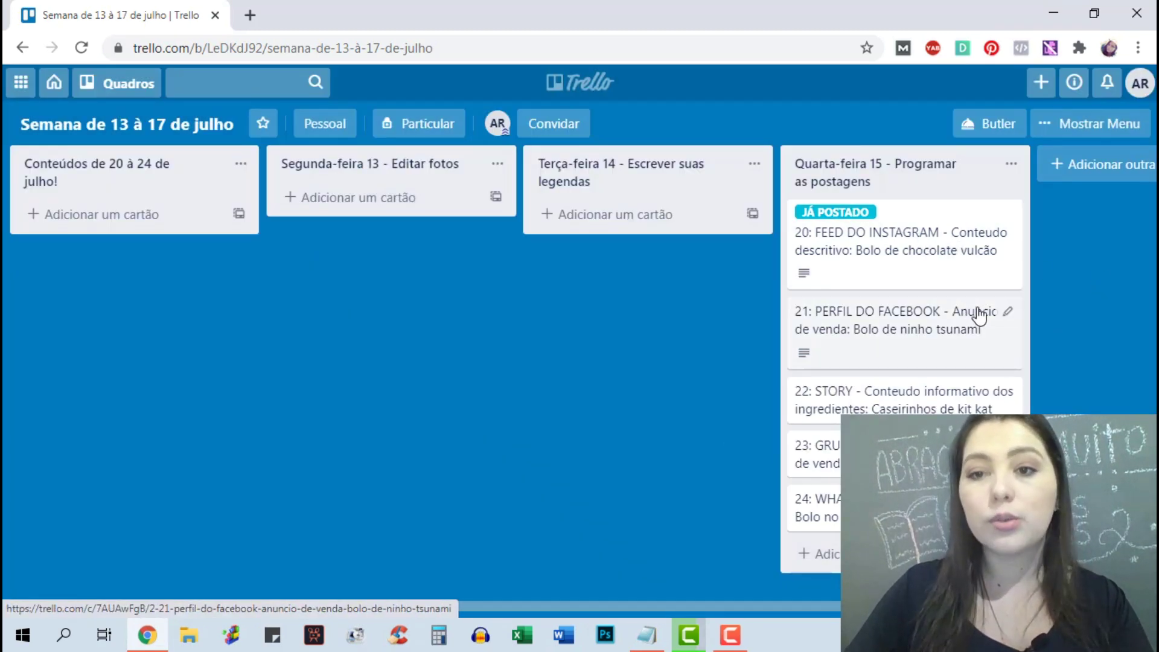
- Assign the "JÁ POSTADO" label to the day 21 Facebook profile card
click(1007, 320)
click(727, 314)
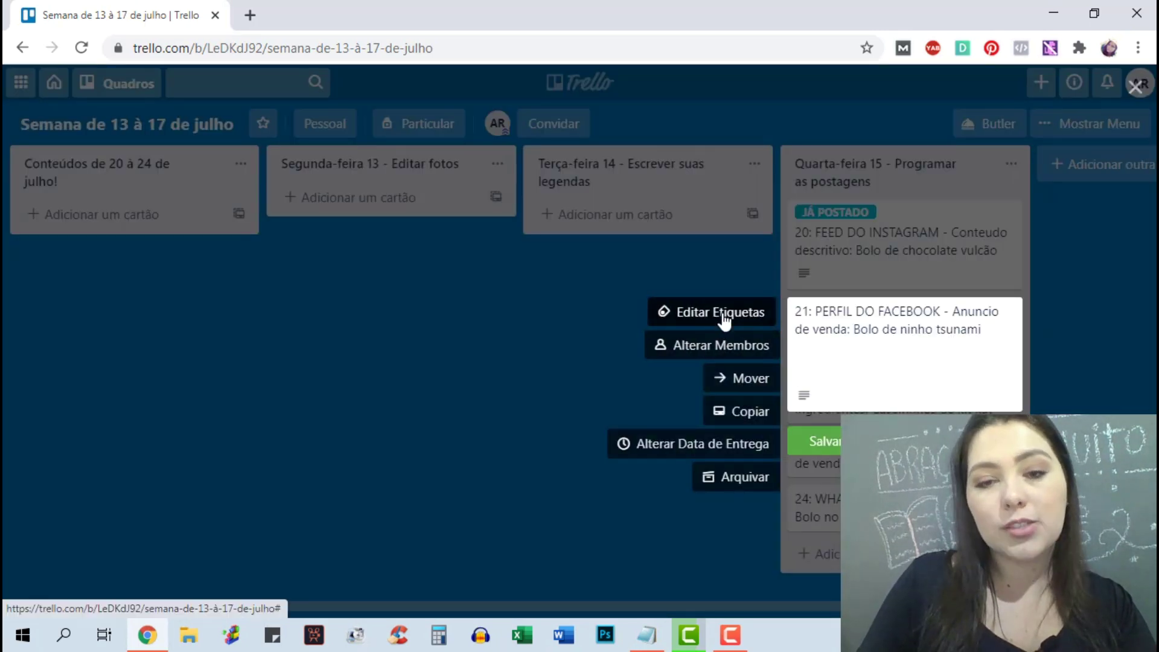
click(652, 466)
click(1072, 368)
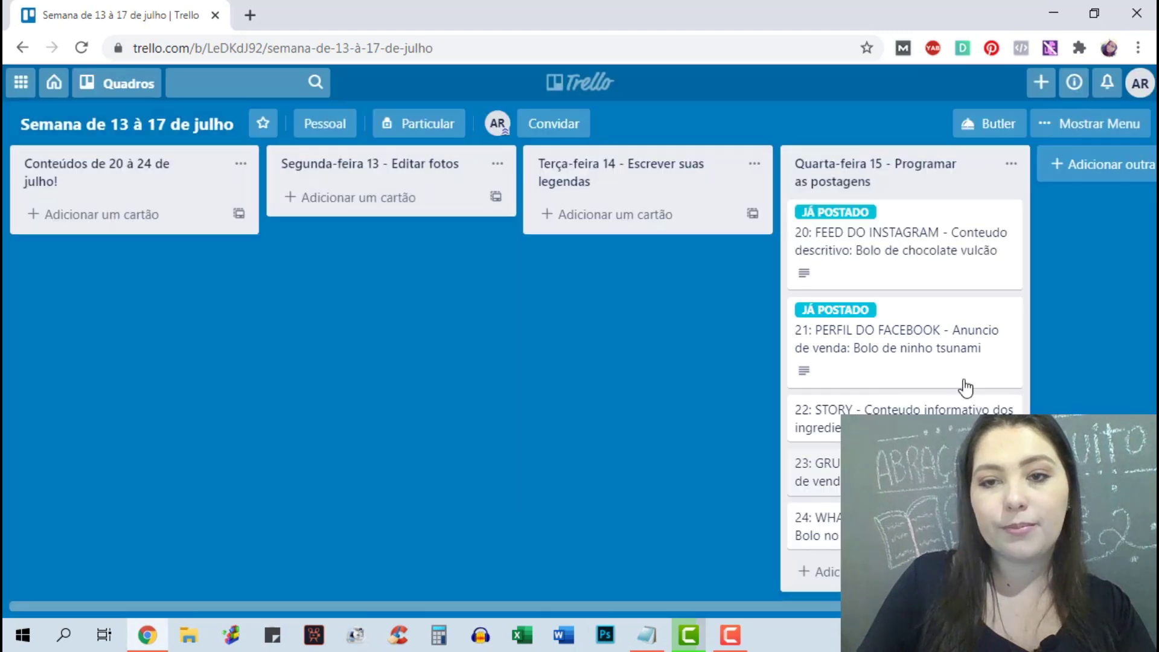